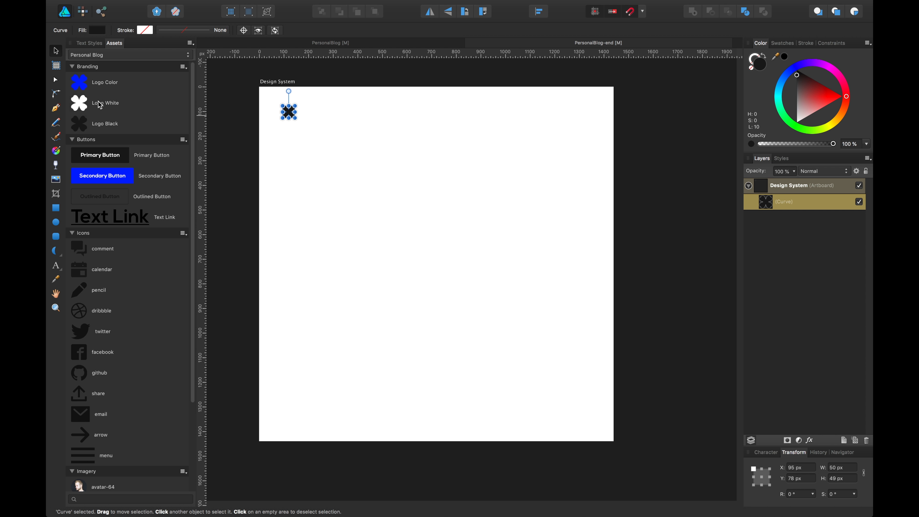
Move the black logo horizontally on the Design System artboard to about X 203 px.
{"action": "left_click", "coordinate": [315, 132]}
{"action": "key", "text": "super+plus"}
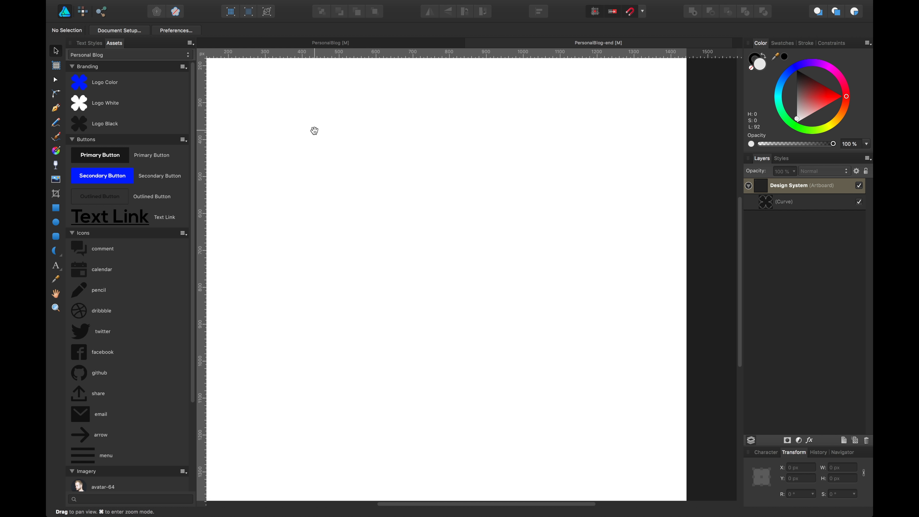
{"action": "left_click_drag", "start_coordinate": [314, 131], "coordinate": [395, 255]}
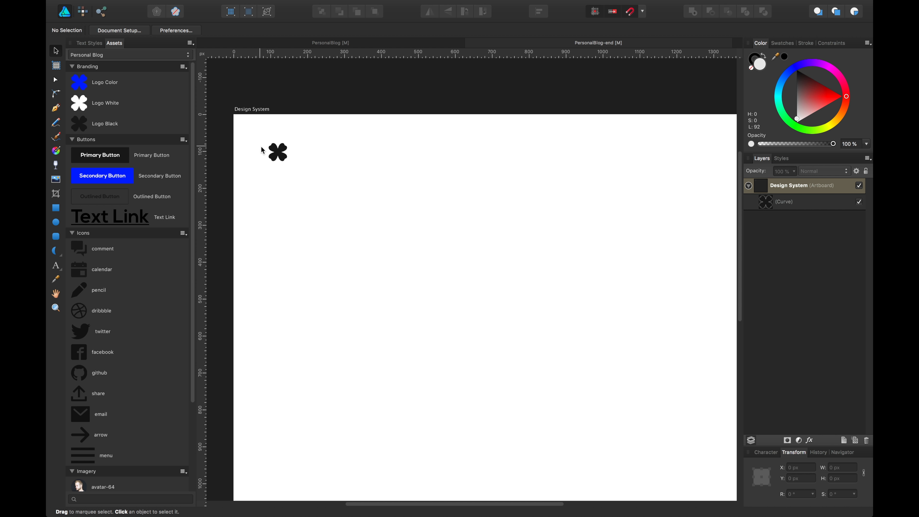
{"action": "left_click", "coordinate": [278, 158]}
{"action": "left_click_drag", "start_coordinate": [278, 158], "coordinate": [318, 158]}
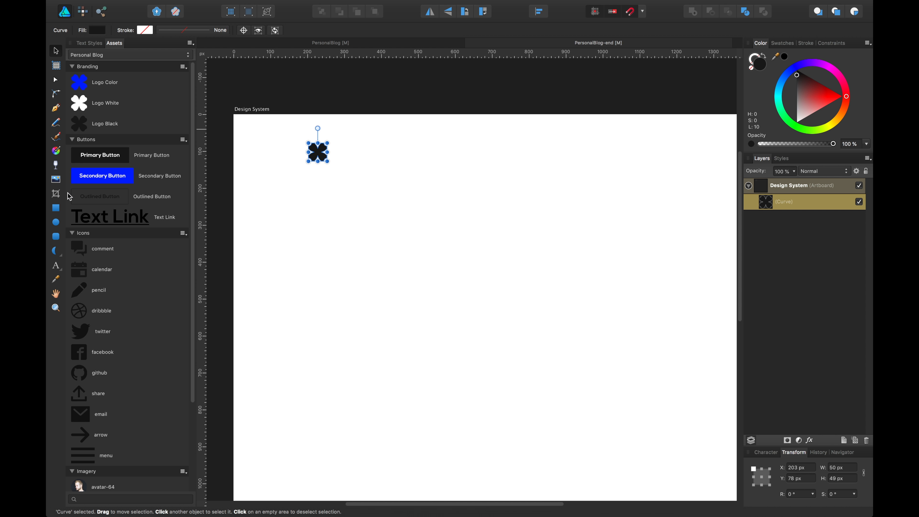
Draw a square about 169 px wide beside the black logo with the Rectangle tool.
{"action": "left_click", "coordinate": [59, 210]}
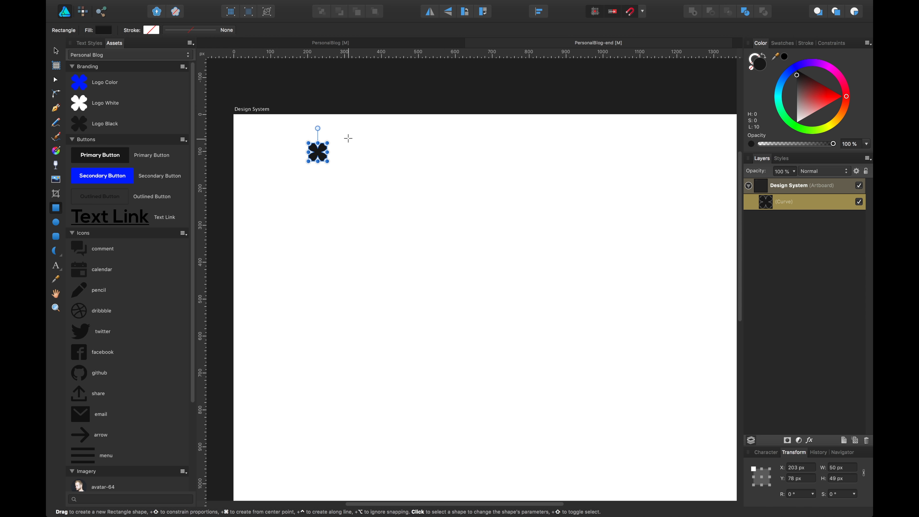
{"action": "key", "text": "v"}
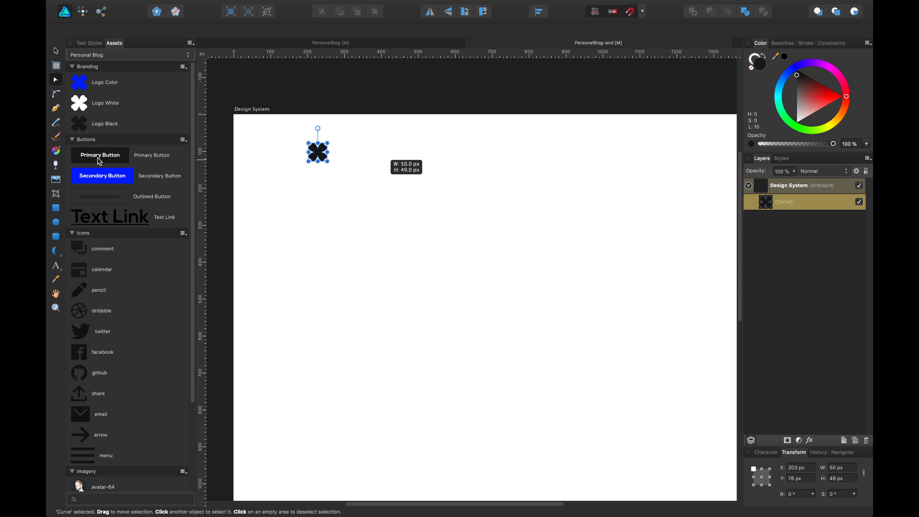
{"action": "left_click", "coordinate": [58, 210]}
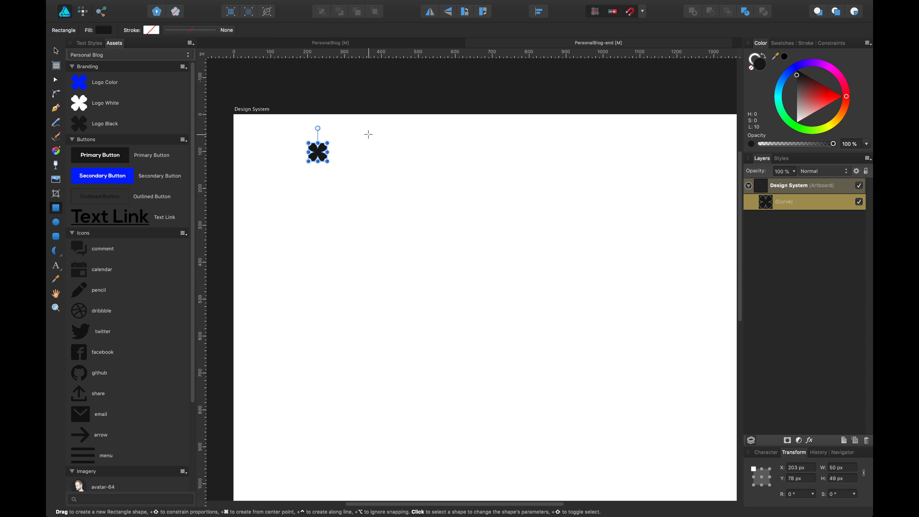
{"action": "left_click_drag", "start_coordinate": [350, 136], "coordinate": [390, 178]}
Add a new empty document palette to the swatches.
{"action": "left_click", "coordinate": [783, 42]}
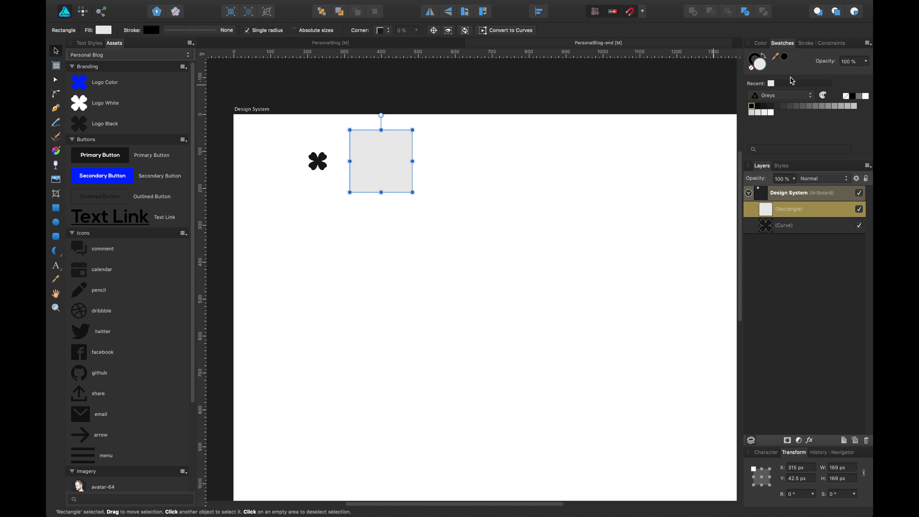
{"action": "left_click", "coordinate": [792, 96]}
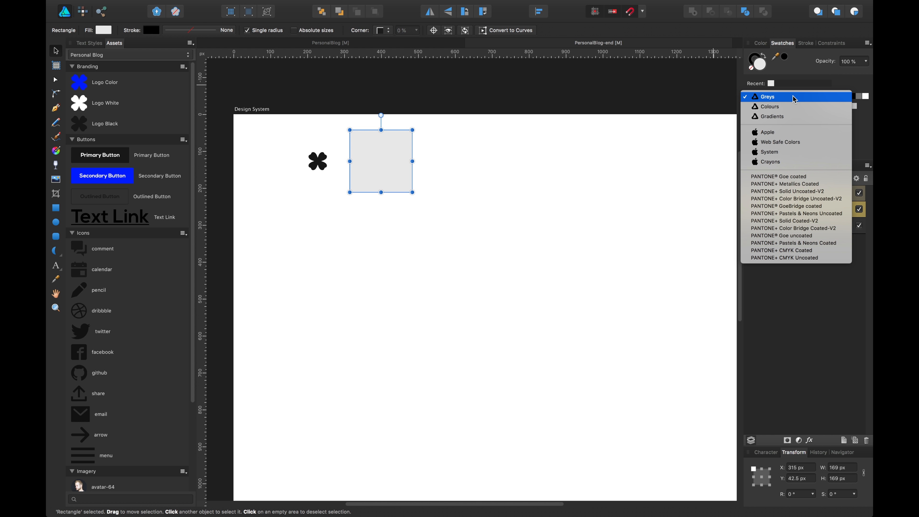
{"action": "left_click", "coordinate": [801, 82]}
{"action": "left_click", "coordinate": [867, 44]}
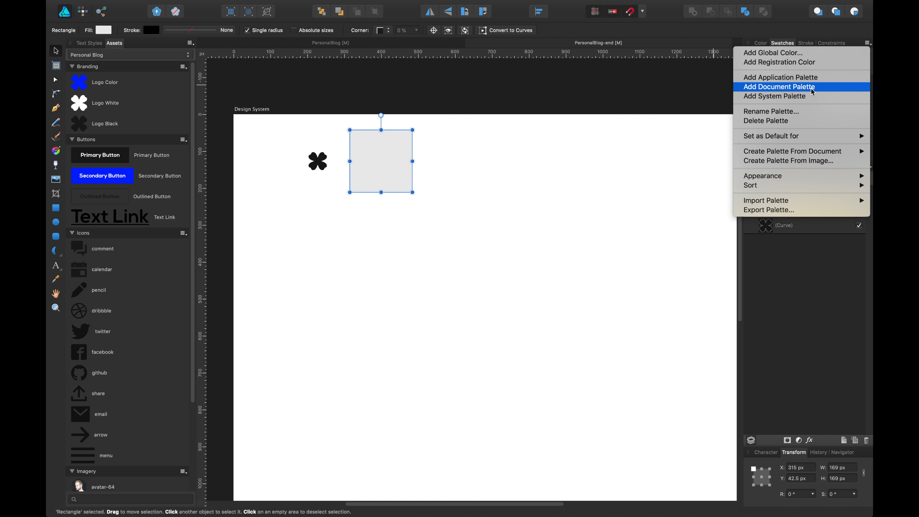
{"action": "left_click", "coordinate": [813, 91]}
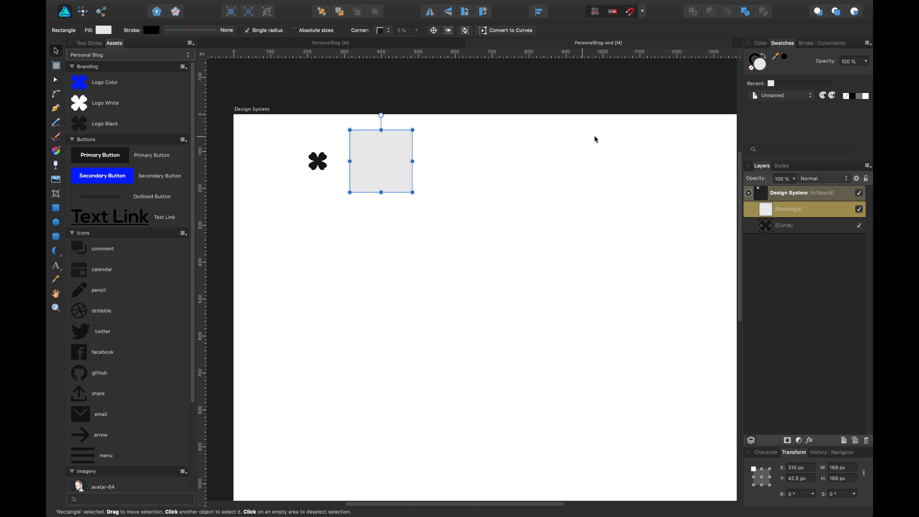
Delete the Unnamed document palette.
{"action": "left_click", "coordinate": [802, 97]}
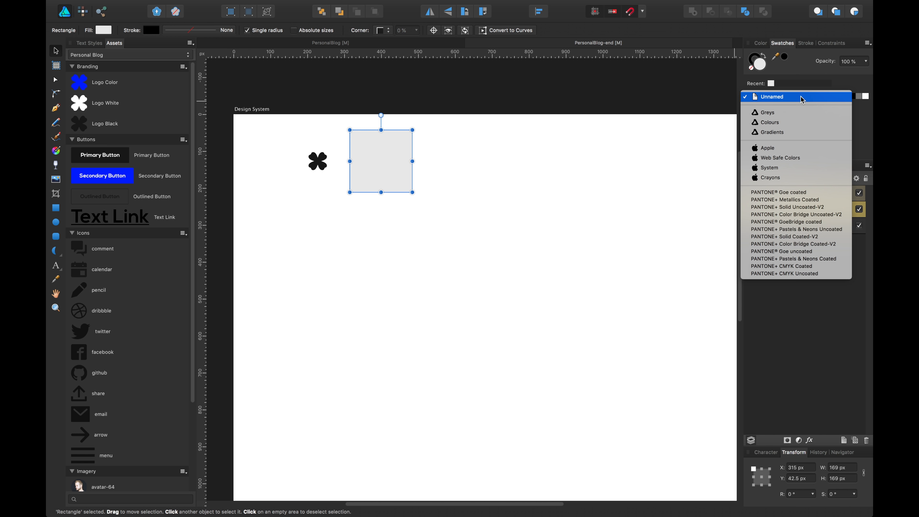
{"action": "left_click", "coordinate": [799, 96]}
{"action": "left_click", "coordinate": [799, 97]}
{"action": "left_click", "coordinate": [856, 47]}
{"action": "left_click", "coordinate": [868, 42]}
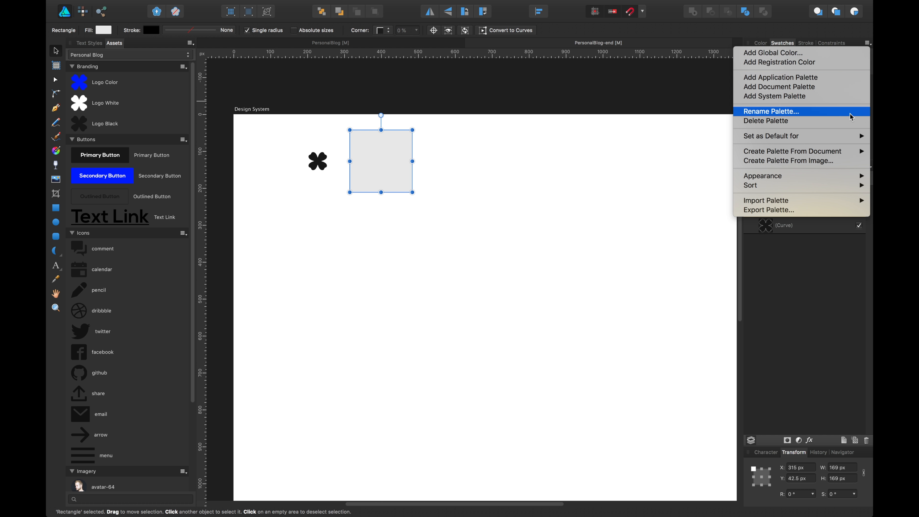
{"action": "left_click", "coordinate": [818, 121]}
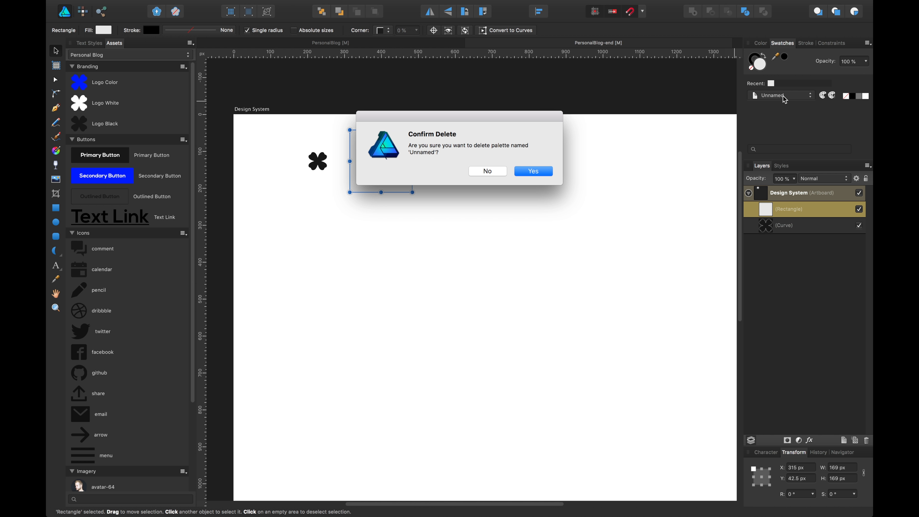
{"action": "left_click", "coordinate": [553, 176]}
Import Personal Blog.afpalette from the Personal Blog start folder as a document palette.
{"action": "left_click", "coordinate": [870, 43]}
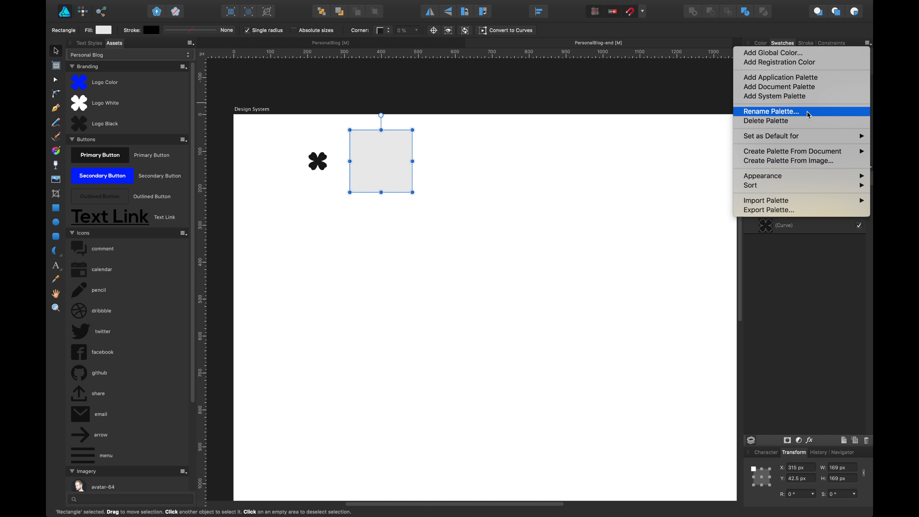
{"action": "mouse_move", "coordinate": [800, 202]}
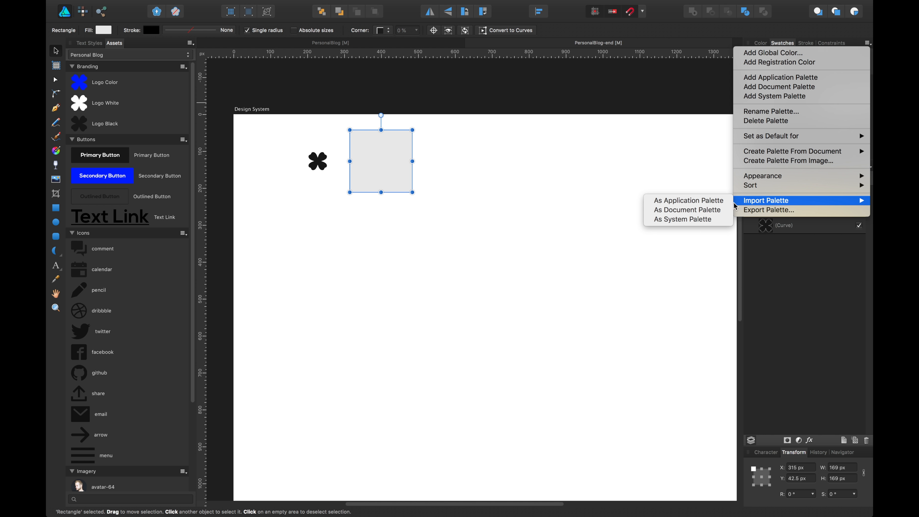
{"action": "left_click", "coordinate": [715, 212]}
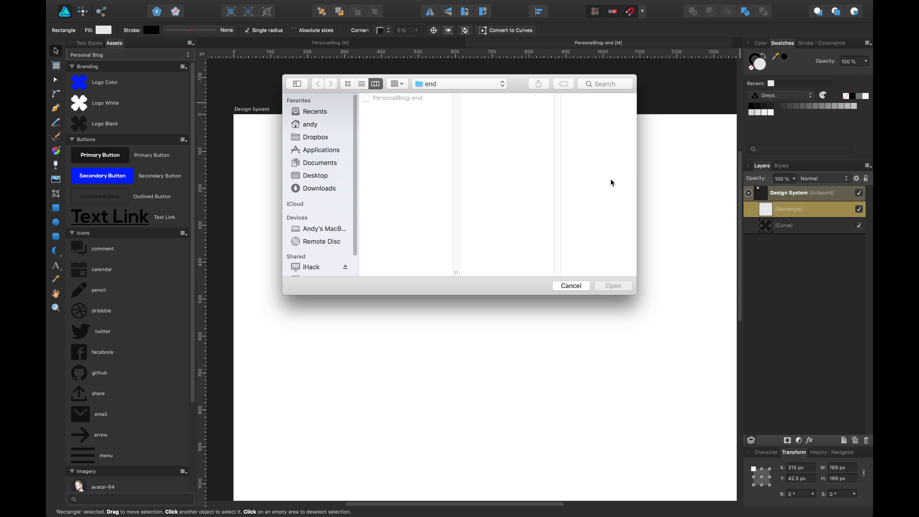
{"action": "left_click", "coordinate": [436, 84]}
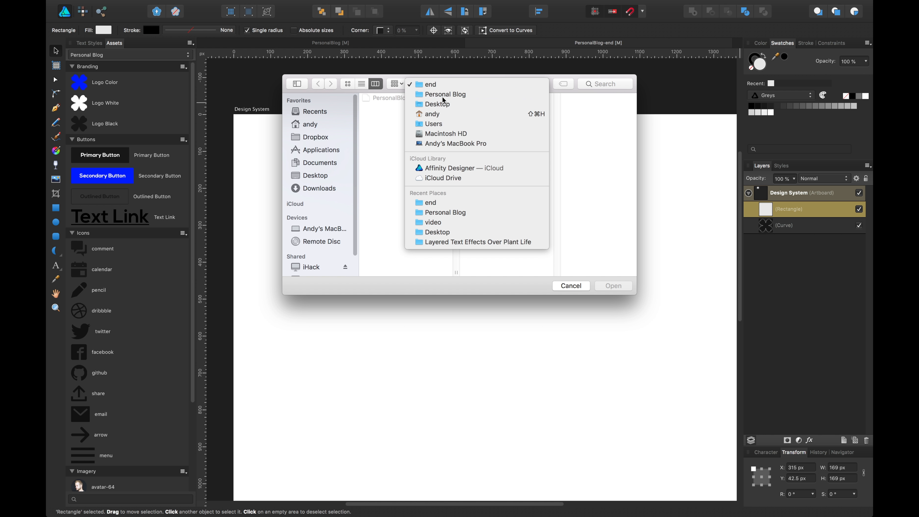
{"action": "left_click", "coordinate": [443, 93]}
{"action": "left_click", "coordinate": [511, 108]}
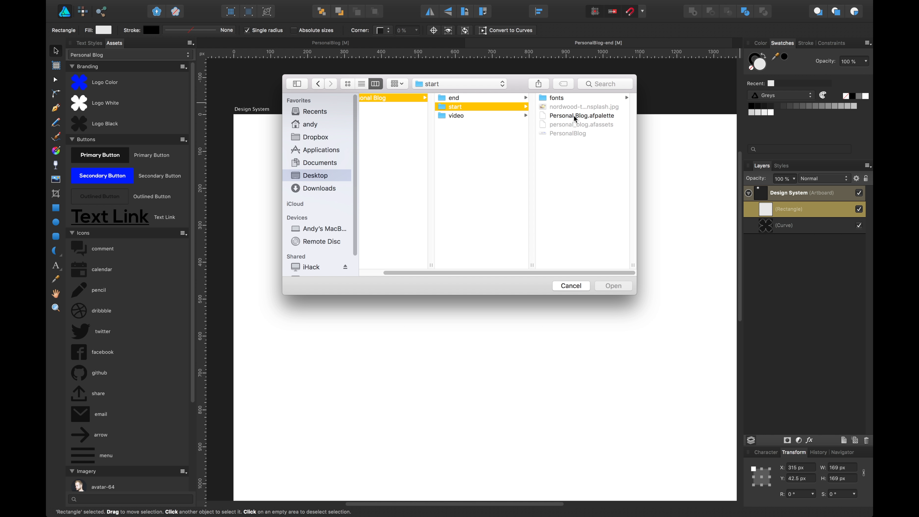
{"action": "left_click", "coordinate": [576, 117]}
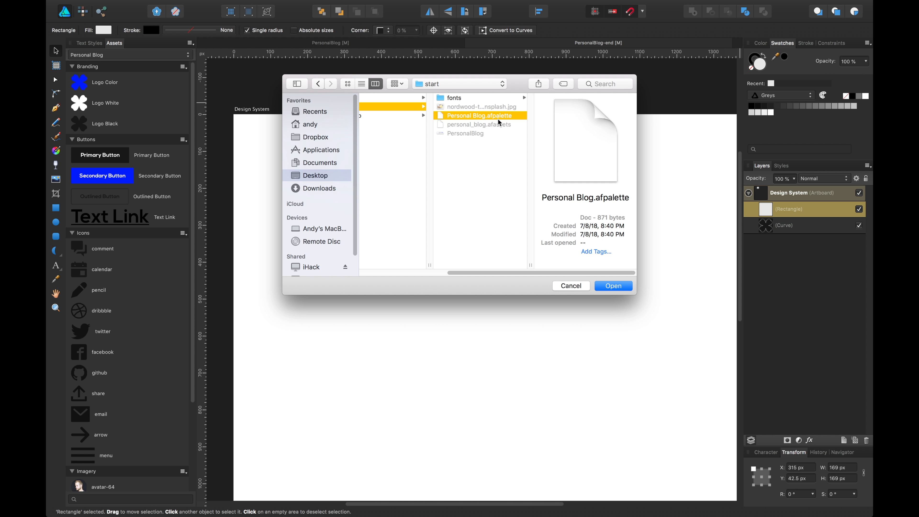
{"action": "left_click", "coordinate": [602, 285]}
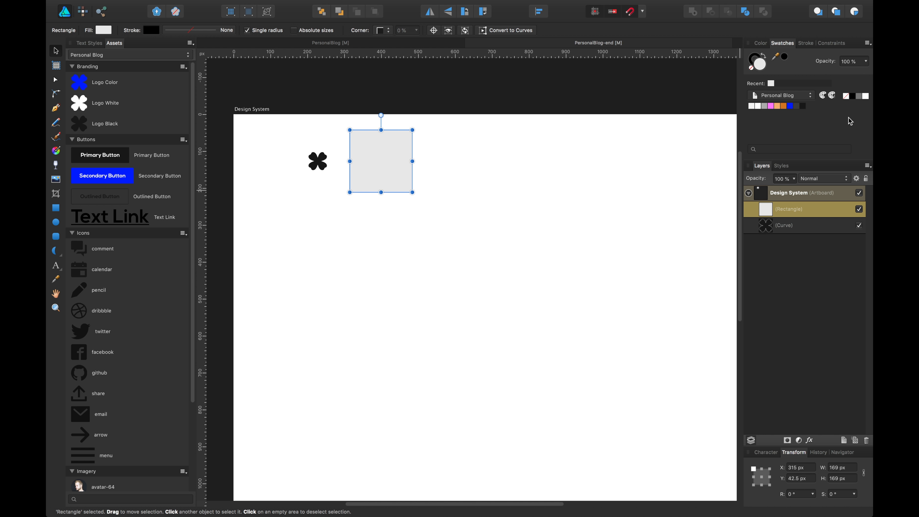
Fill the square with the blue swatch from the Personal Blog palette and deselect it.
{"action": "left_click", "coordinate": [435, 200]}
{"action": "left_click", "coordinate": [365, 166]}
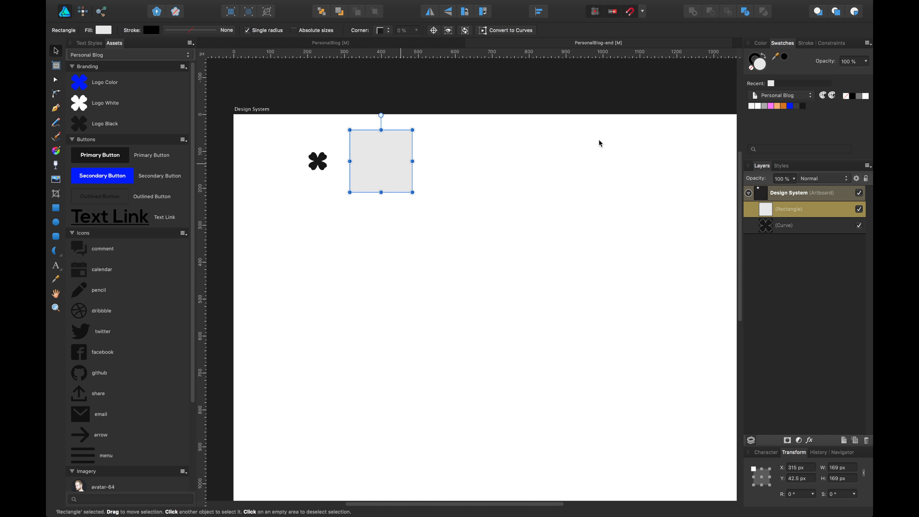
{"action": "left_click", "coordinate": [791, 107]}
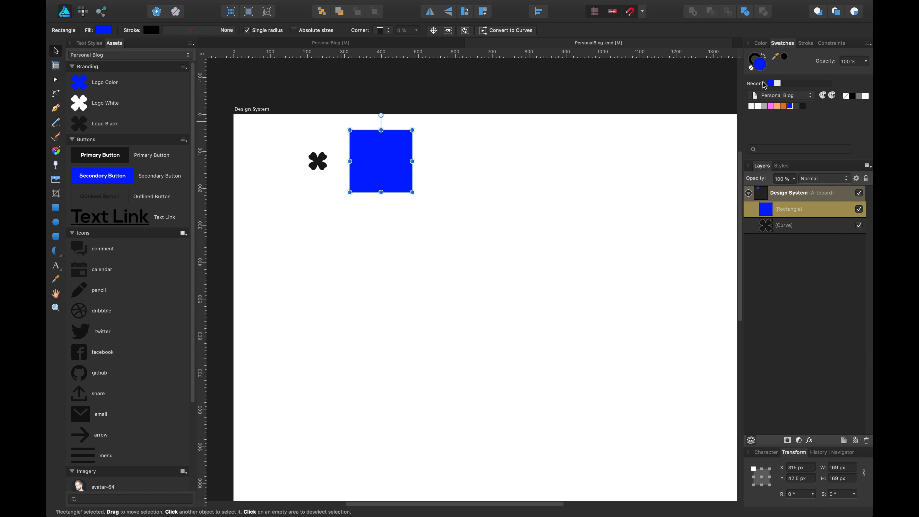
{"action": "left_click", "coordinate": [393, 209]}
{"action": "left_click", "coordinate": [395, 191]}
{"action": "left_click", "coordinate": [326, 273]}
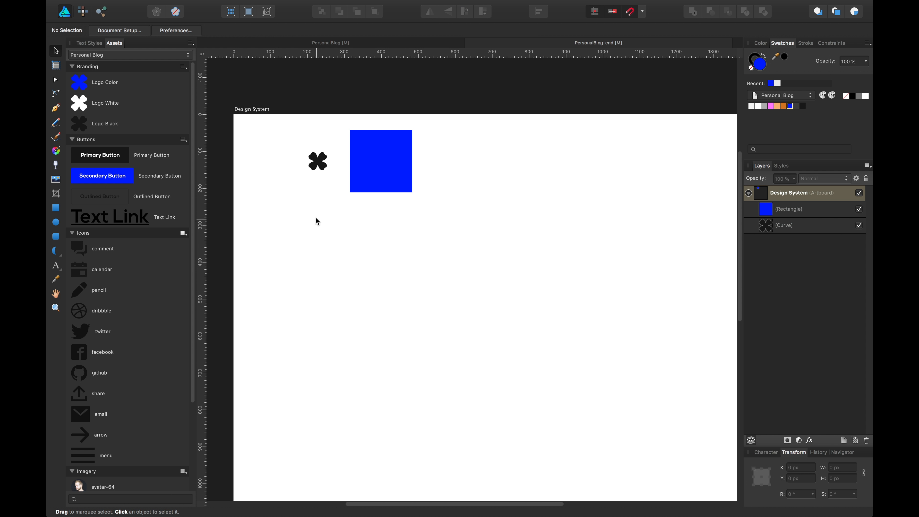
Place the white logo centred on the blue square, with the square reduced to about 130 px.
{"action": "left_click_drag", "start_coordinate": [289, 141], "coordinate": [381, 178]}
{"action": "left_click", "coordinate": [381, 185]}
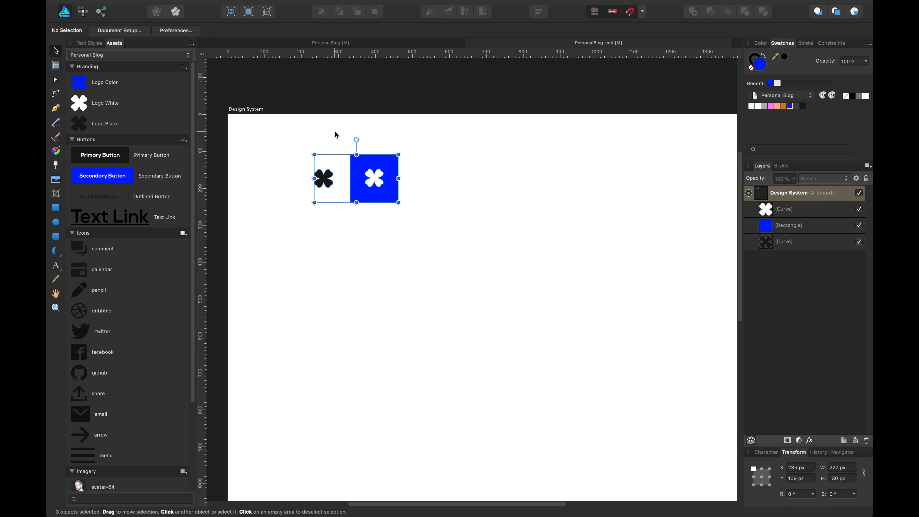
{"action": "left_click", "coordinate": [335, 135]}
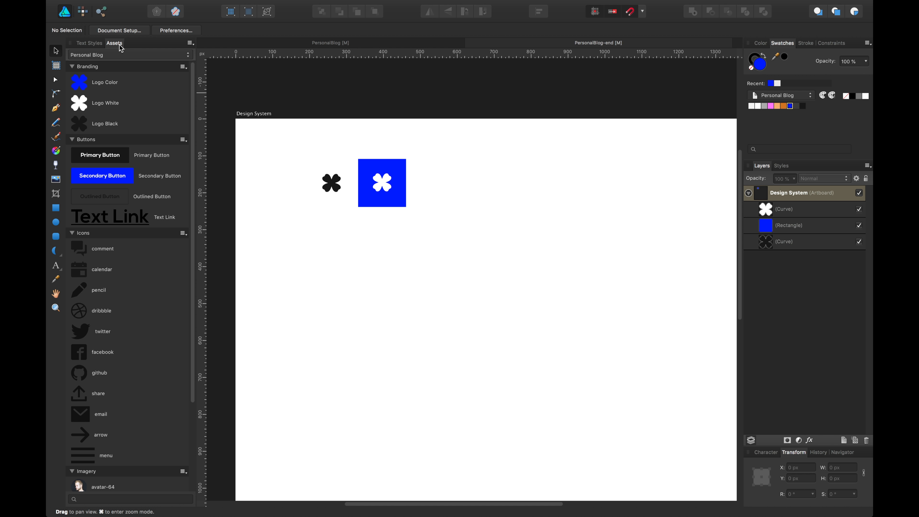
Review the text styles of this document and of the PersonalBlog document, including the available style options.
{"action": "left_click", "coordinate": [89, 43]}
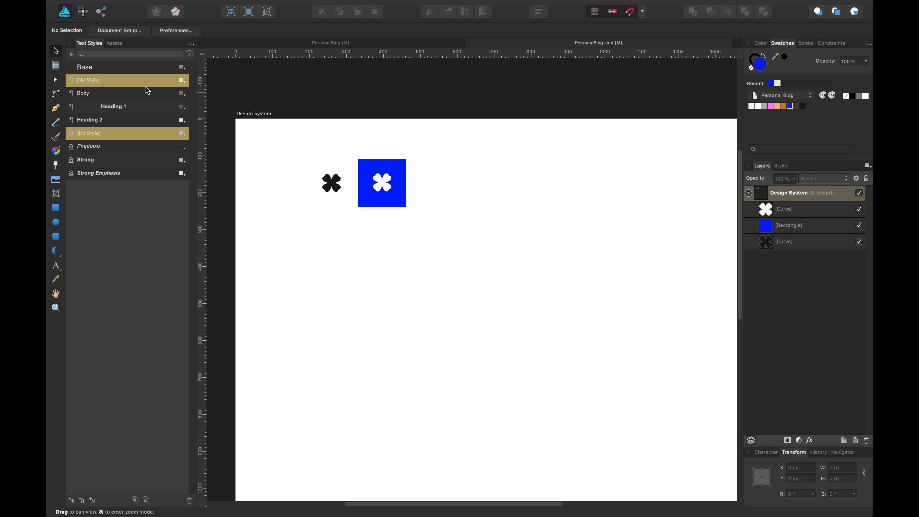
{"action": "left_click", "coordinate": [438, 46]}
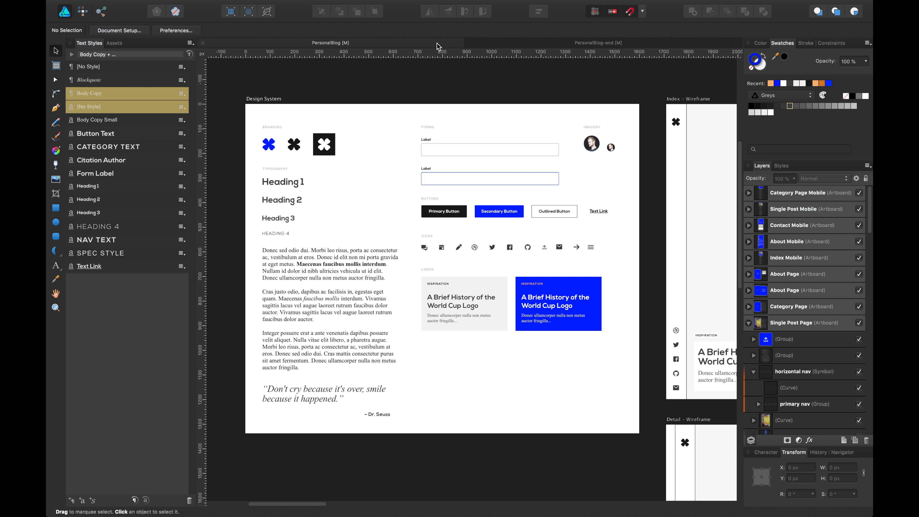
{"action": "left_click", "coordinate": [191, 43]}
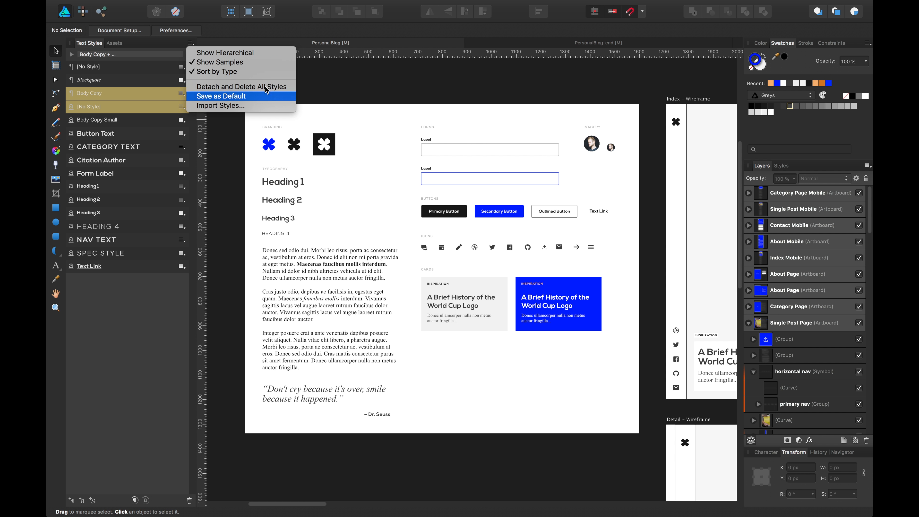
Return to the PersonalBlog-end document and save it.
{"action": "left_click", "coordinate": [496, 45]}
{"action": "left_click", "coordinate": [495, 45]}
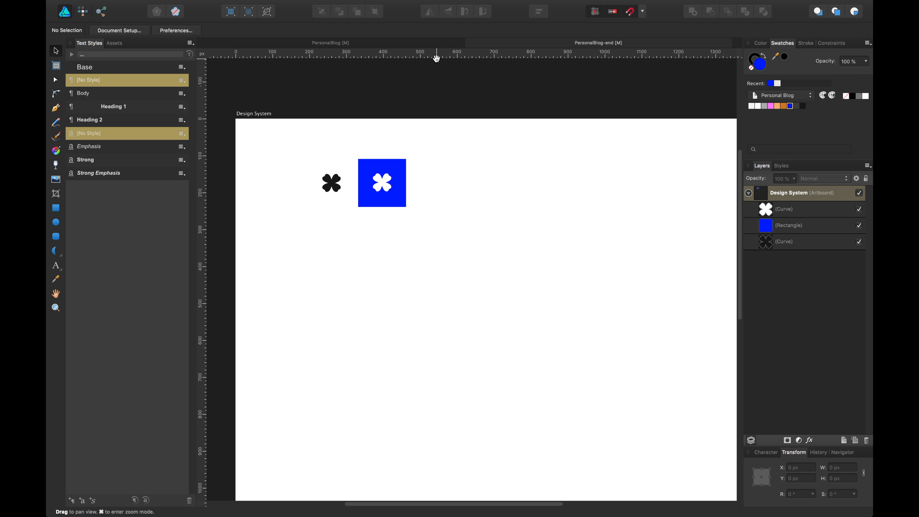
{"action": "left_click_drag", "start_coordinate": [430, 231], "coordinate": [425, 231]}
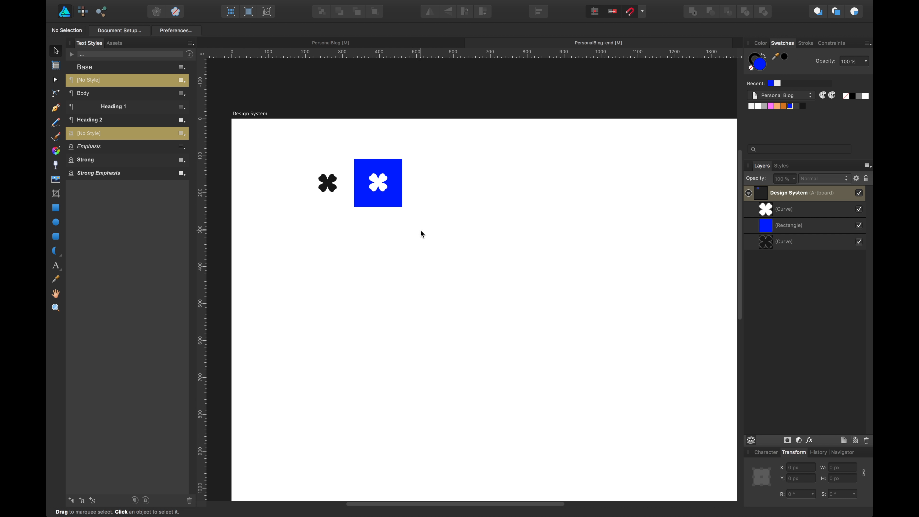
{"action": "key", "text": "super+s"}
{"action": "left_click", "coordinate": [191, 44]}
{"action": "left_click", "coordinate": [219, 104]}
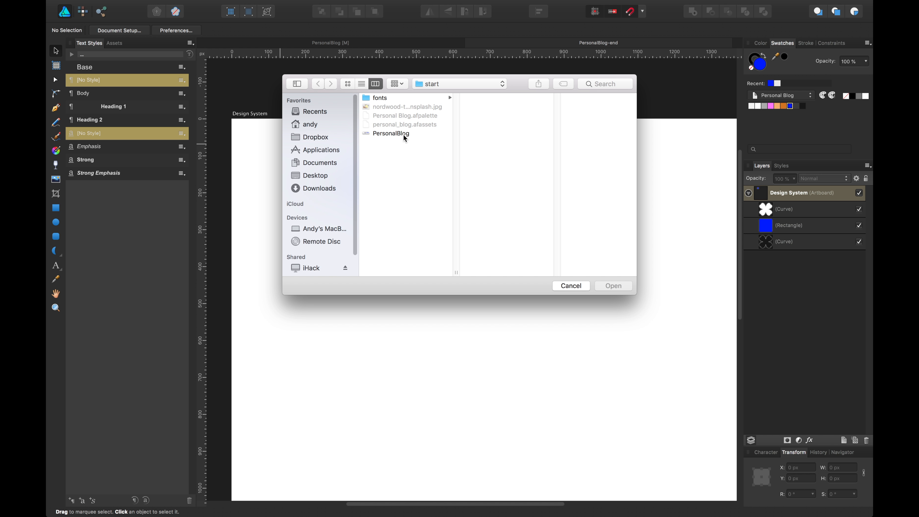
{"action": "left_click", "coordinate": [405, 138]}
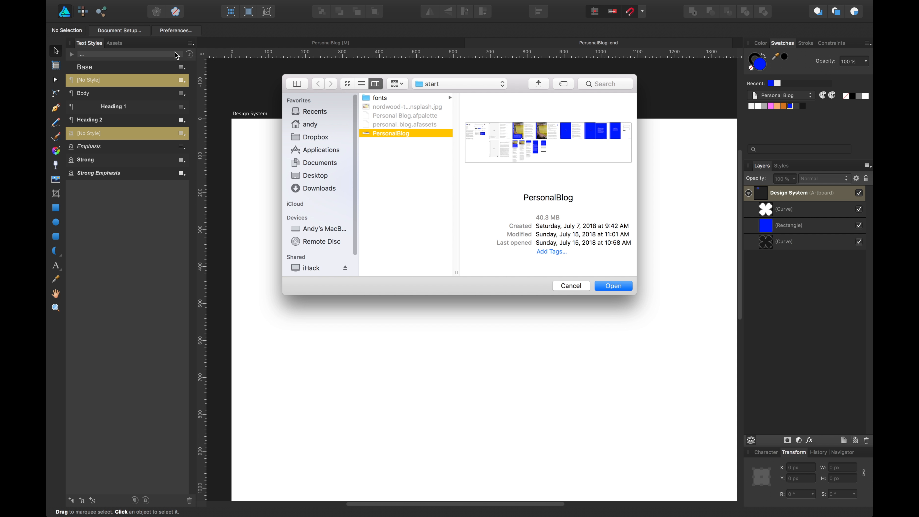
{"action": "left_click", "coordinate": [577, 286]}
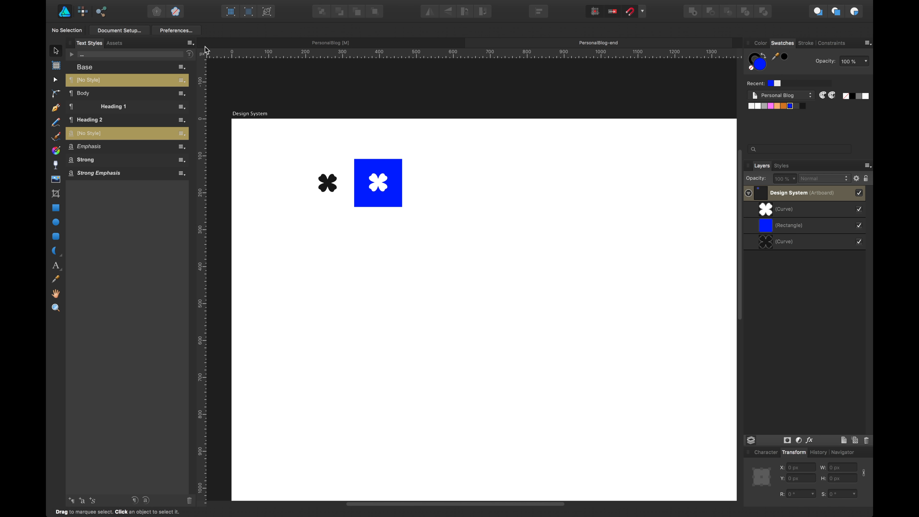
Start importing text styles, using the PersonalBlog document in the start folder as the source.
{"action": "left_click", "coordinate": [190, 43]}
{"action": "left_click", "coordinate": [204, 106]}
{"action": "left_click", "coordinate": [401, 135]}
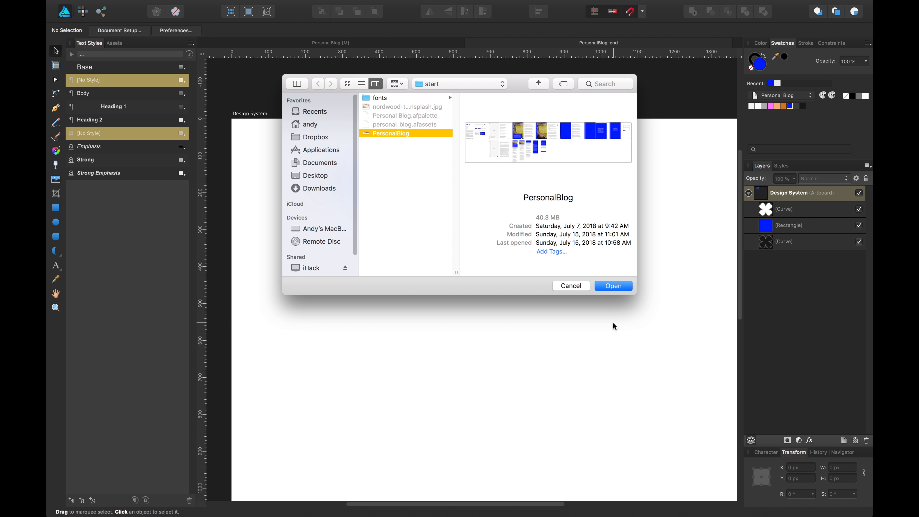
{"action": "left_click", "coordinate": [614, 285]}
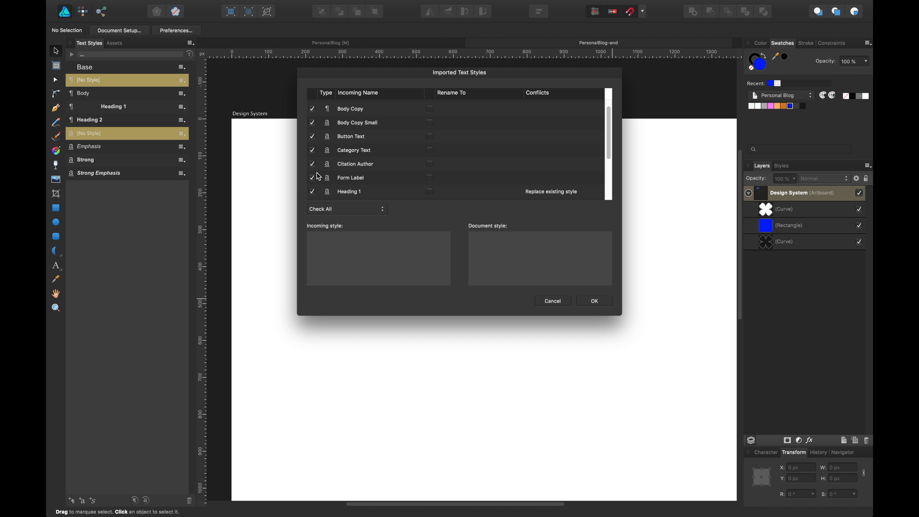
Import all incoming text styles, replacing the existing Heading 1 and Heading 2, and save the document.
{"action": "scroll", "coordinate": [419, 140], "scroll_direction": "down", "scroll_amount": 4}
{"action": "scroll", "coordinate": [427, 165], "scroll_direction": "up", "scroll_amount": 1}
{"action": "scroll", "coordinate": [427, 166], "scroll_direction": "up", "scroll_amount": 3}
{"action": "left_click", "coordinate": [376, 209]}
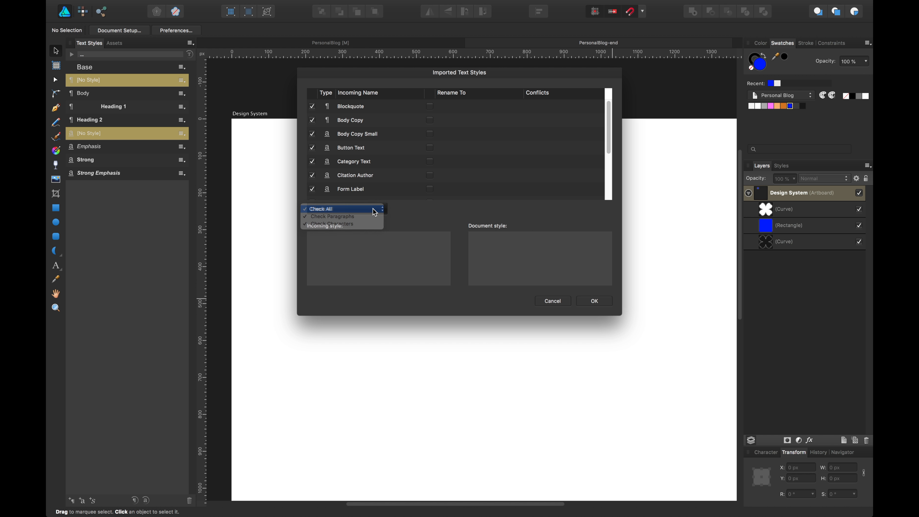
{"action": "left_click", "coordinate": [382, 204]}
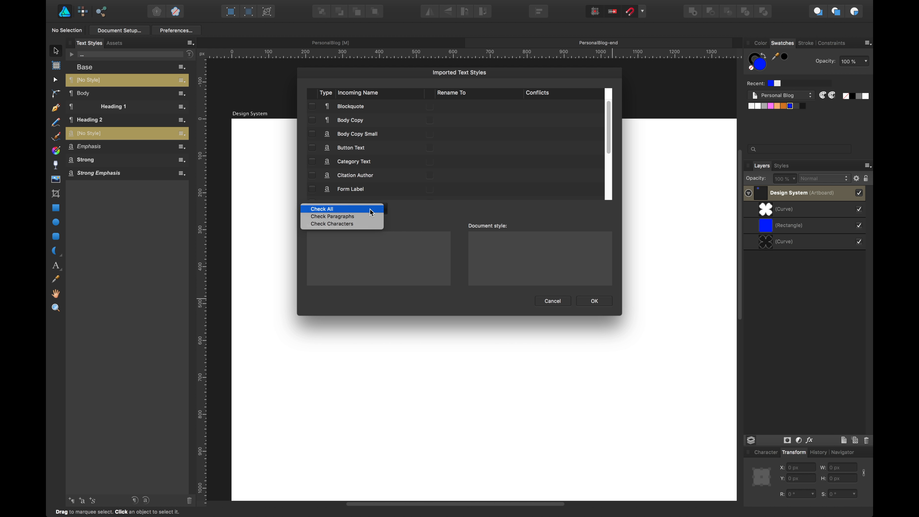
{"action": "left_click", "coordinate": [374, 206]}
{"action": "scroll", "coordinate": [442, 129], "scroll_direction": "down", "scroll_amount": 1}
{"action": "scroll", "coordinate": [441, 131], "scroll_direction": "down", "scroll_amount": 3}
{"action": "scroll", "coordinate": [453, 133], "scroll_direction": "up", "scroll_amount": 4}
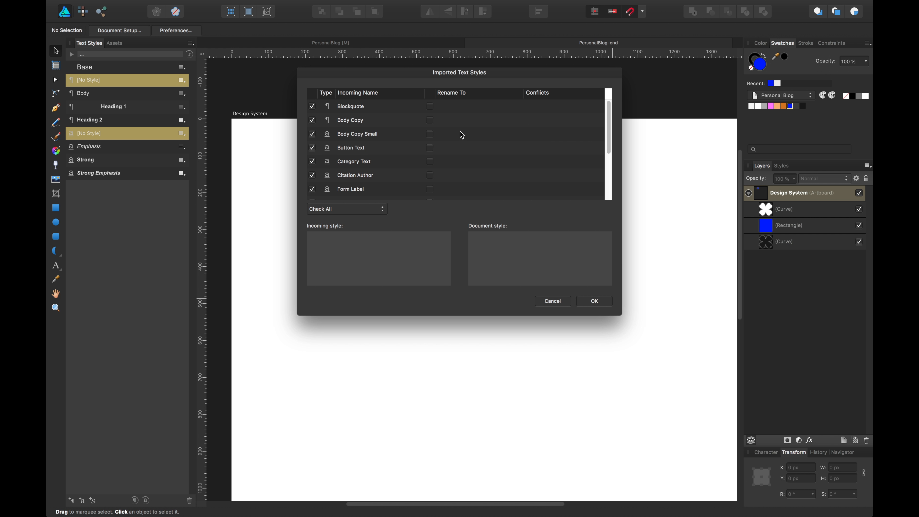
{"action": "scroll", "coordinate": [462, 129], "scroll_direction": "down", "scroll_amount": 3}
{"action": "scroll", "coordinate": [431, 131], "scroll_direction": "up", "scroll_amount": 1}
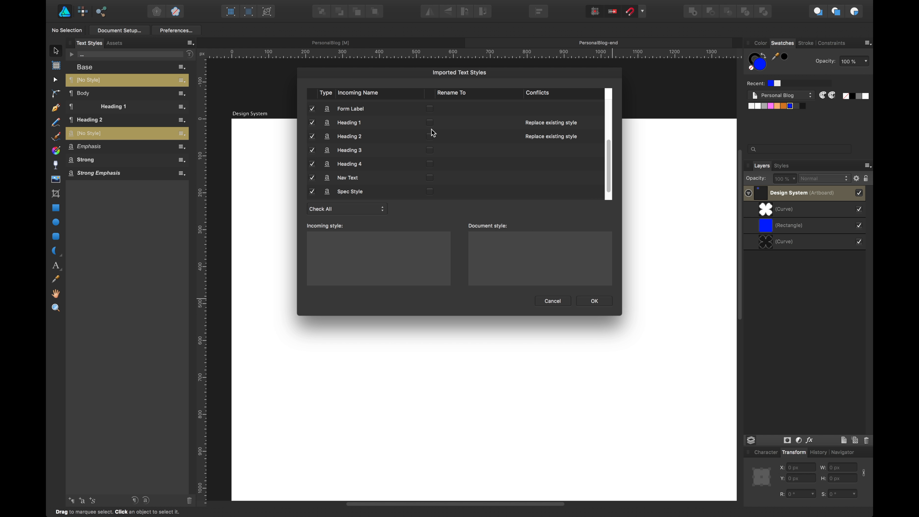
{"action": "scroll", "coordinate": [484, 132], "scroll_direction": "down", "scroll_amount": 1}
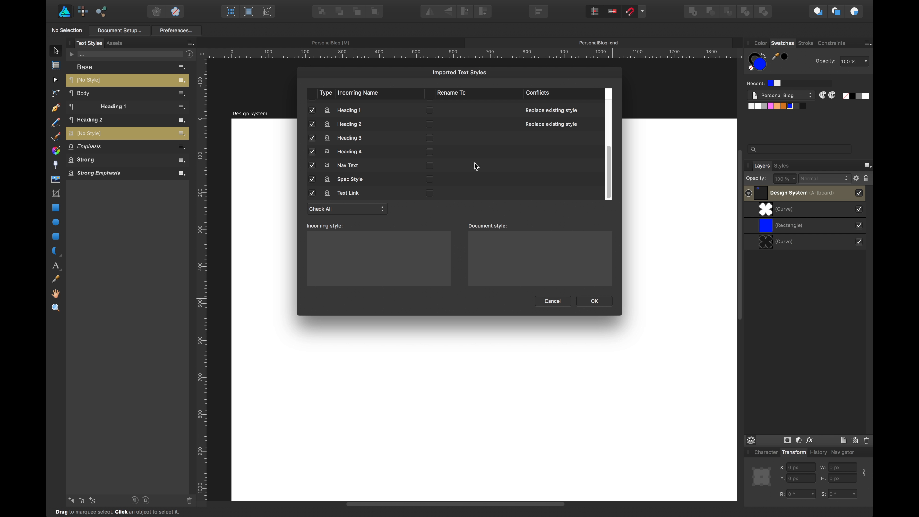
{"action": "left_click", "coordinate": [594, 303]}
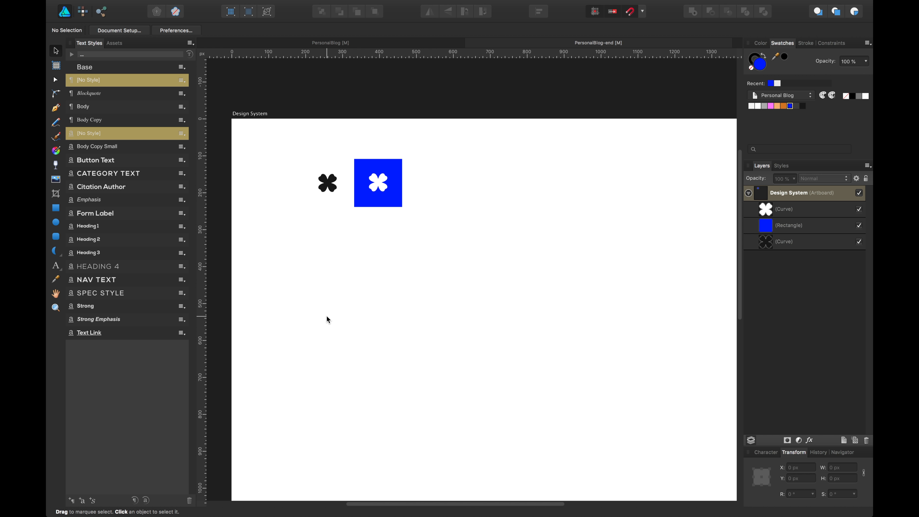
{"action": "key", "text": "super+s"}
Add the art text "Branding" and place it above and to the left of the logos, at about X 89, Y 72 px.
{"action": "left_click_drag", "start_coordinate": [317, 311], "coordinate": [322, 308]}
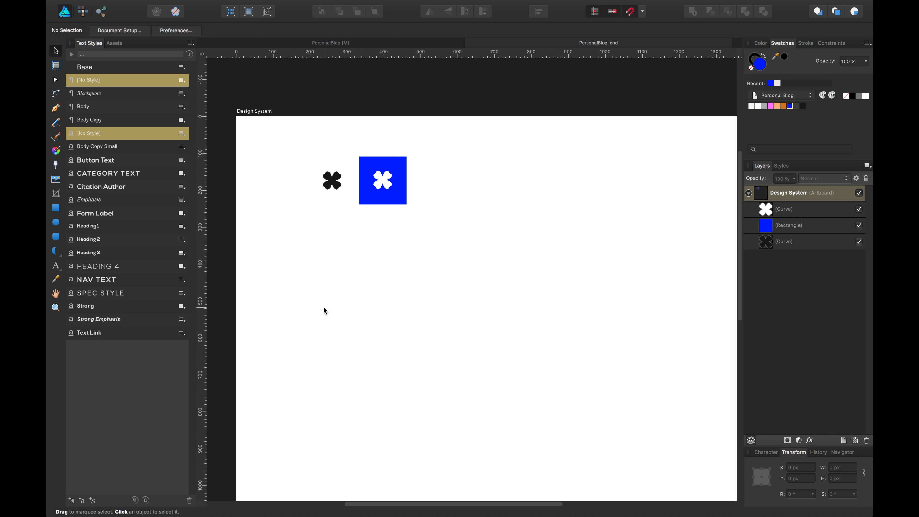
{"action": "scroll", "coordinate": [318, 322], "scroll_direction": "up", "scroll_amount": 1}
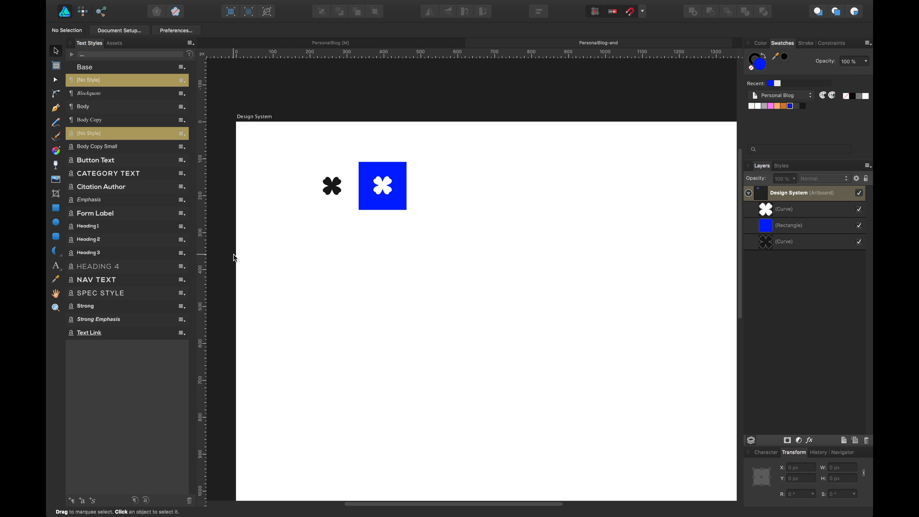
{"action": "key", "text": "t"}
{"action": "left_click", "coordinate": [293, 245]}
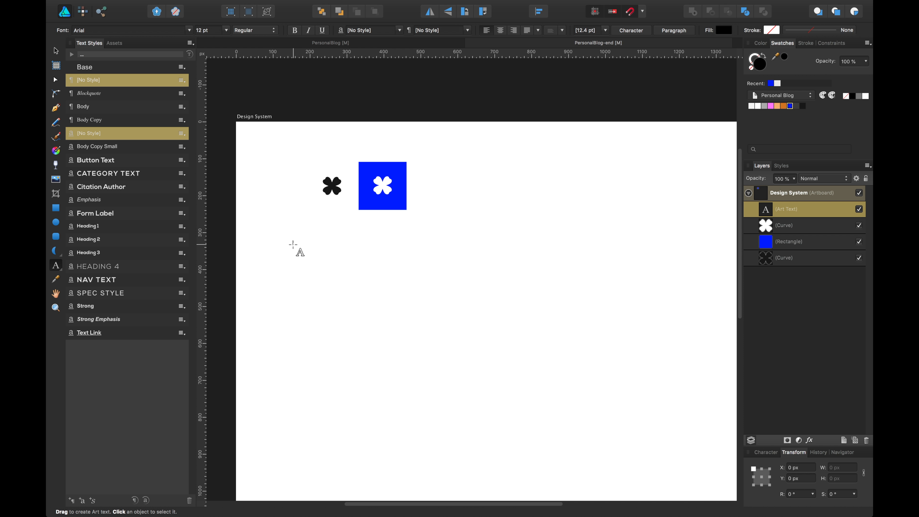
{"action": "type", "text": "Bra"}
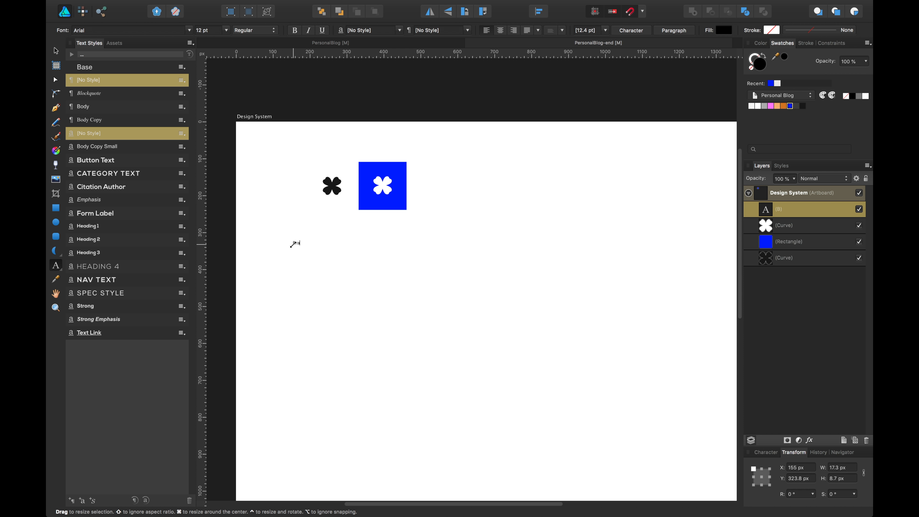
{"action": "type", "text": "nding"}
{"action": "key", "text": "Escape"}
{"action": "key", "text": "Escape"}
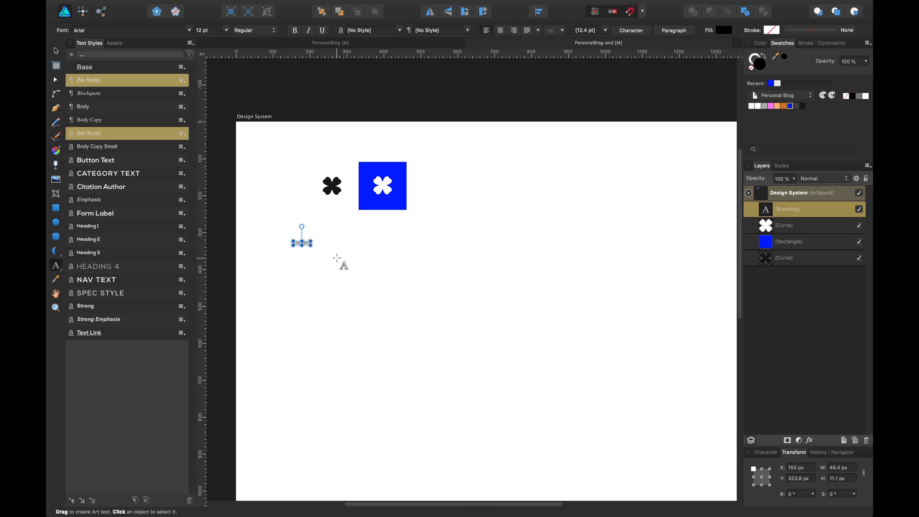
{"action": "key", "text": "v"}
{"action": "left_click_drag", "start_coordinate": [301, 243], "coordinate": [278, 154]}
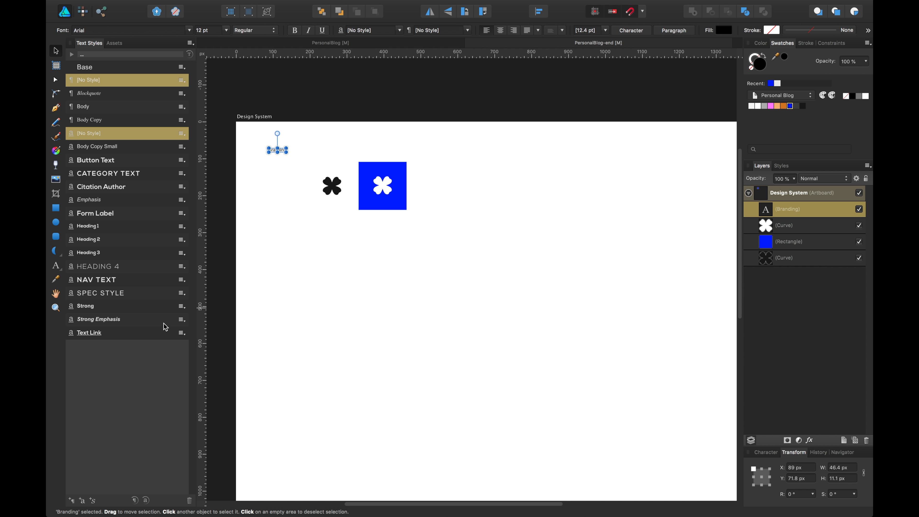
Apply the Spec Style to the Branding label and adjust its position to about X 89, Y 70 px.
{"action": "left_click", "coordinate": [103, 295]}
{"action": "left_click", "coordinate": [350, 249]}
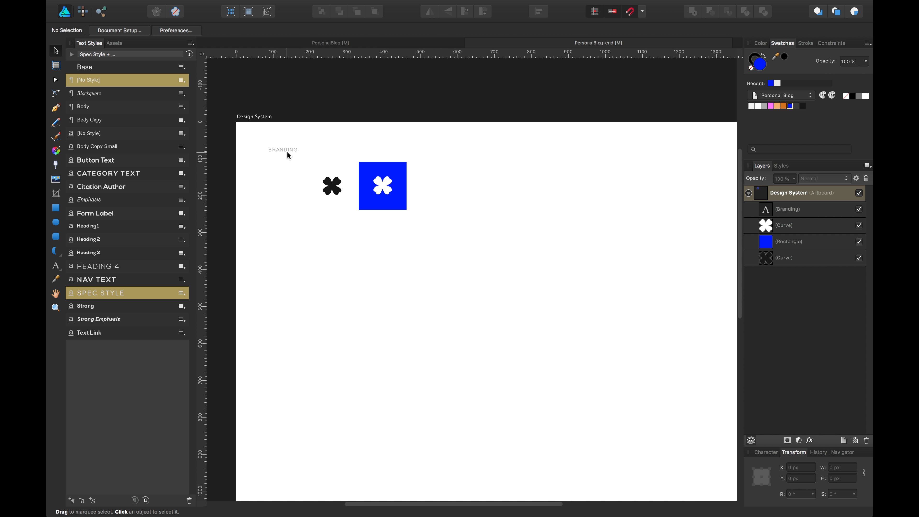
{"action": "left_click_drag", "start_coordinate": [287, 151], "coordinate": [285, 148]}
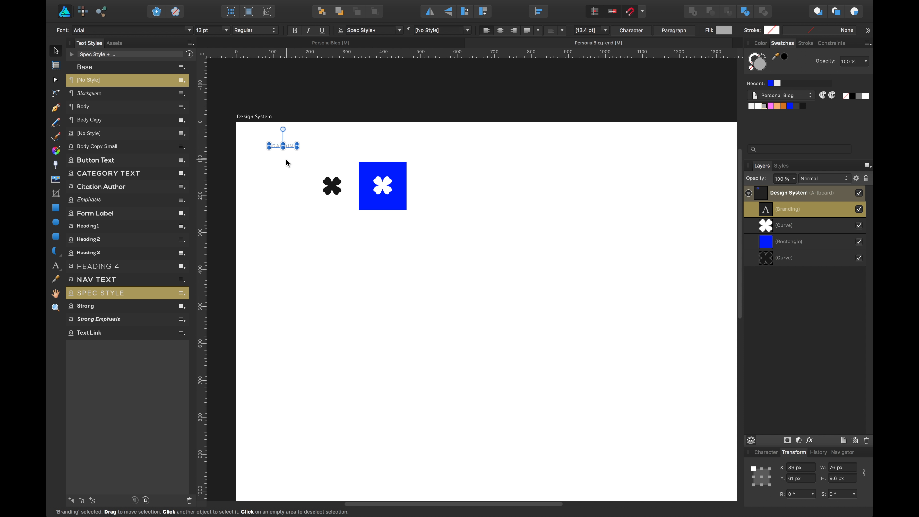
{"action": "left_click", "coordinate": [282, 168]}
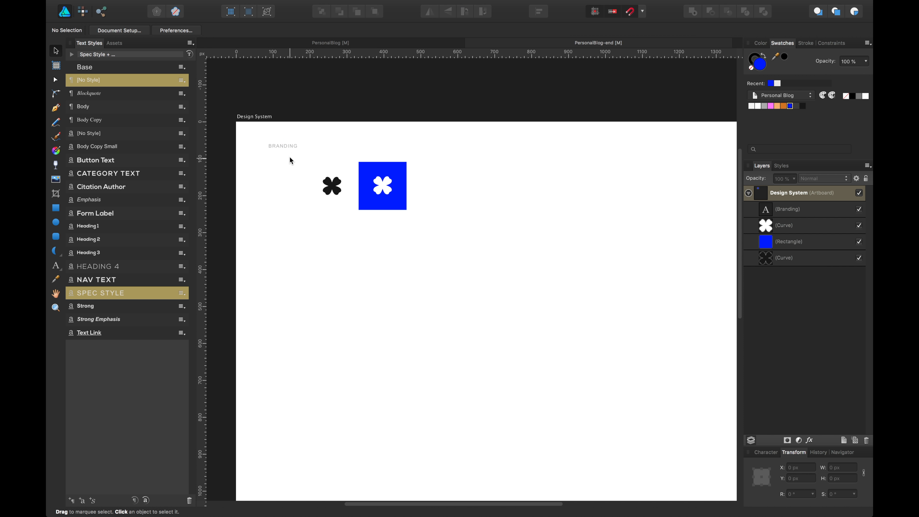
{"action": "left_click", "coordinate": [288, 147]}
{"action": "left_click_drag", "start_coordinate": [287, 147], "coordinate": [288, 151]}
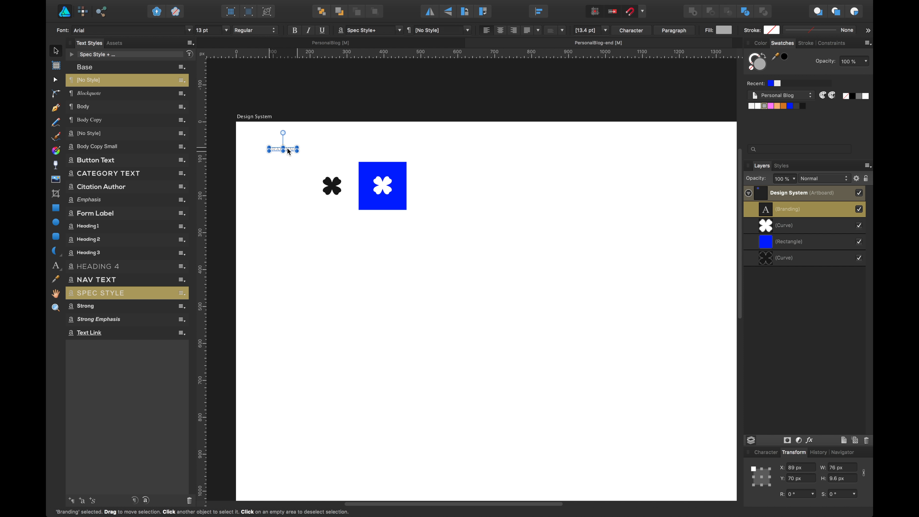
{"action": "left_click", "coordinate": [292, 207]}
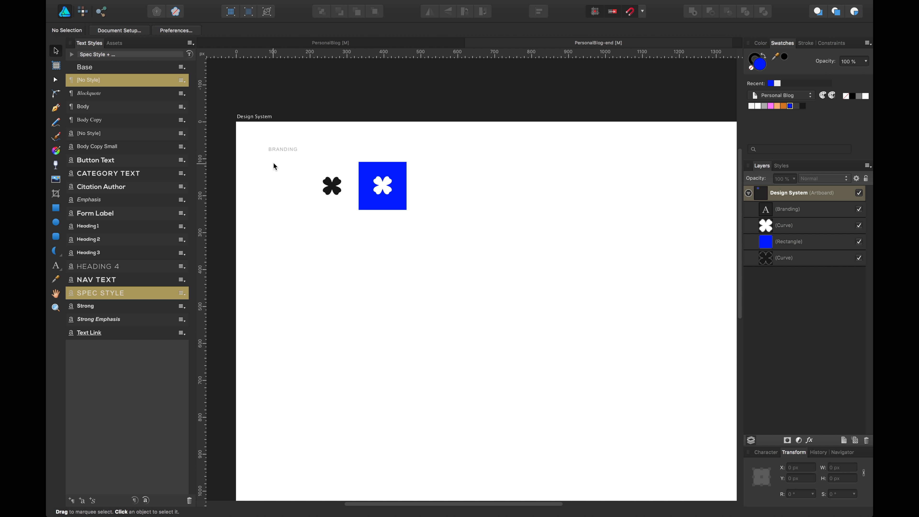
Move the Branding label, both logos and the blue square down together by about 25 px.
{"action": "left_click_drag", "start_coordinate": [263, 137], "coordinate": [468, 243]}
{"action": "left_click_drag", "start_coordinate": [394, 208], "coordinate": [395, 220]}
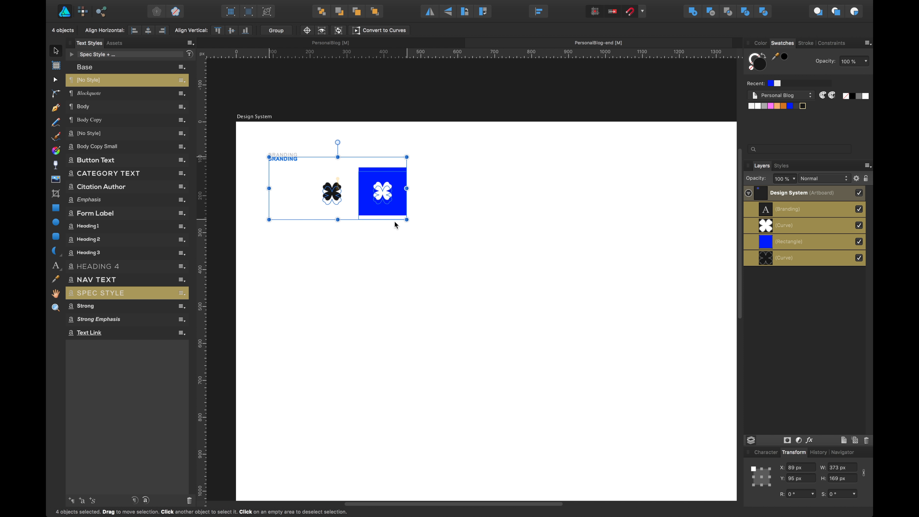
{"action": "left_click", "coordinate": [415, 364]}
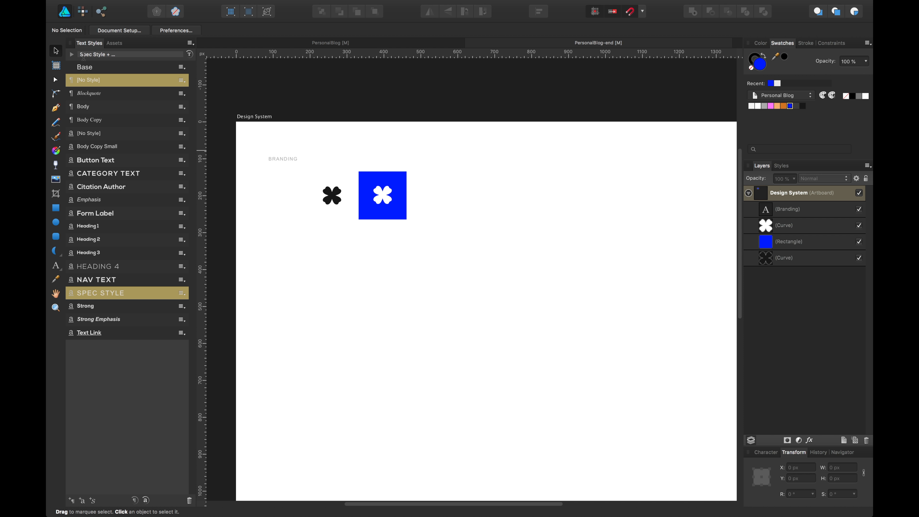
Place the Logo Color asset from the Personal Blog assets directly below the Branding label.
{"action": "left_click", "coordinate": [112, 44]}
{"action": "left_click_drag", "start_coordinate": [106, 85], "coordinate": [315, 195]}
{"action": "left_click", "coordinate": [294, 230]}
Move the black logo and the blue square with its white logo closer to the blue logo, and save the document.
{"action": "left_click", "coordinate": [328, 202]}
{"action": "left_click", "coordinate": [374, 202]}
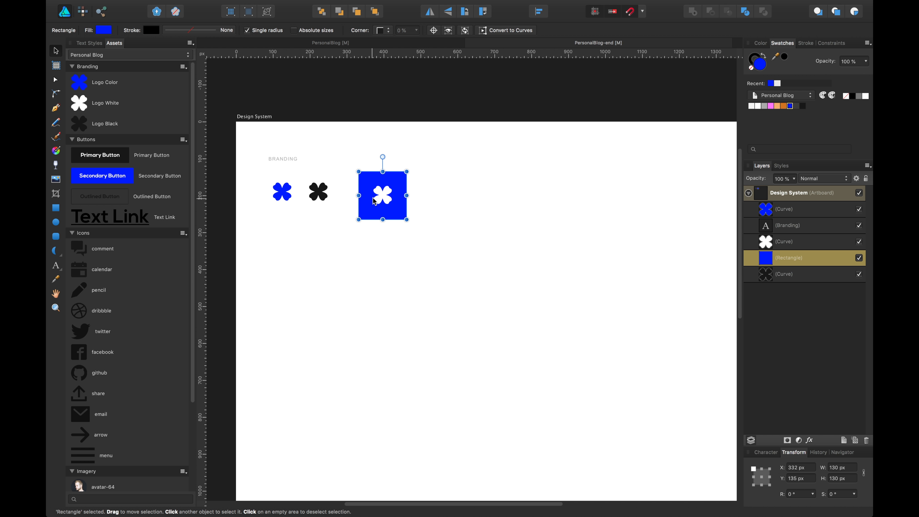
{"action": "left_click", "coordinate": [378, 201], "text": "shift"}
{"action": "left_click_drag", "start_coordinate": [378, 200], "coordinate": [366, 197]}
{"action": "left_click", "coordinate": [486, 268]}
{"action": "key", "text": "super+s"}
Add the art text "Heading 1" below the row of logos.
{"action": "left_click_drag", "start_coordinate": [486, 268], "coordinate": [484, 230]}
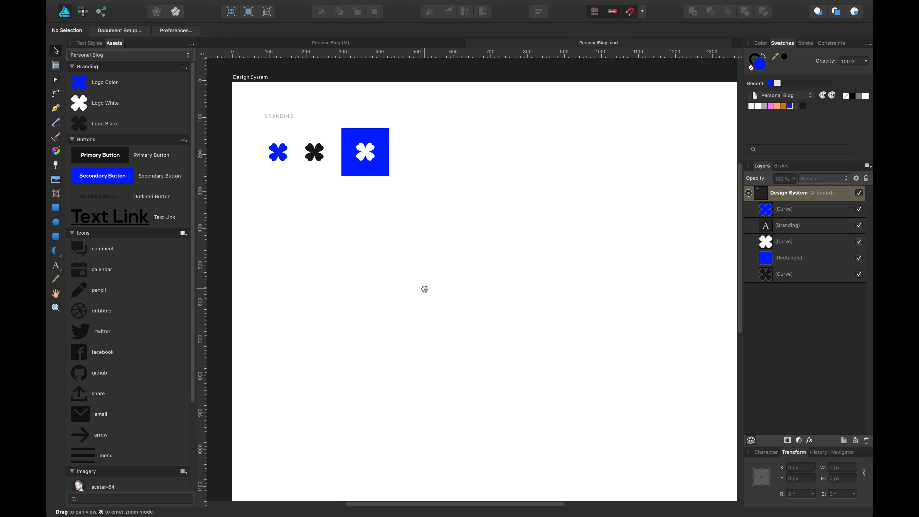
{"action": "left_click_drag", "start_coordinate": [425, 290], "coordinate": [422, 279]}
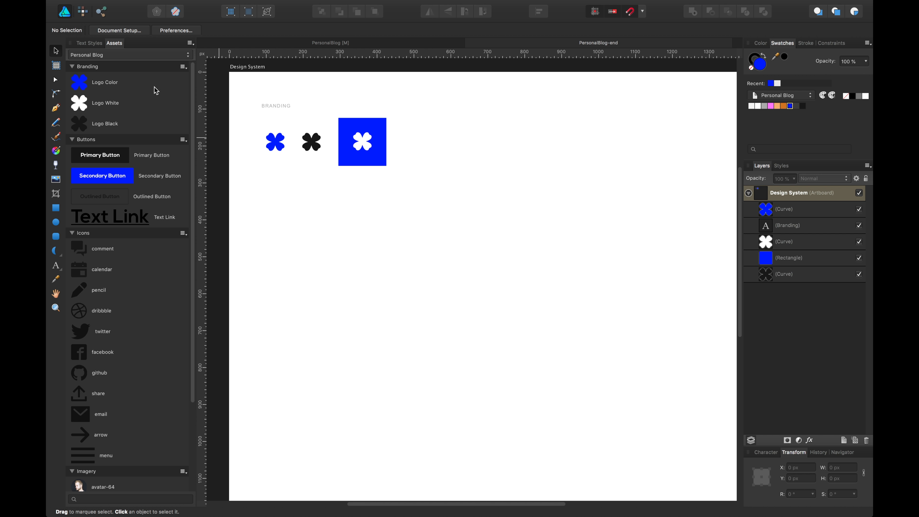
{"action": "left_click", "coordinate": [92, 43]}
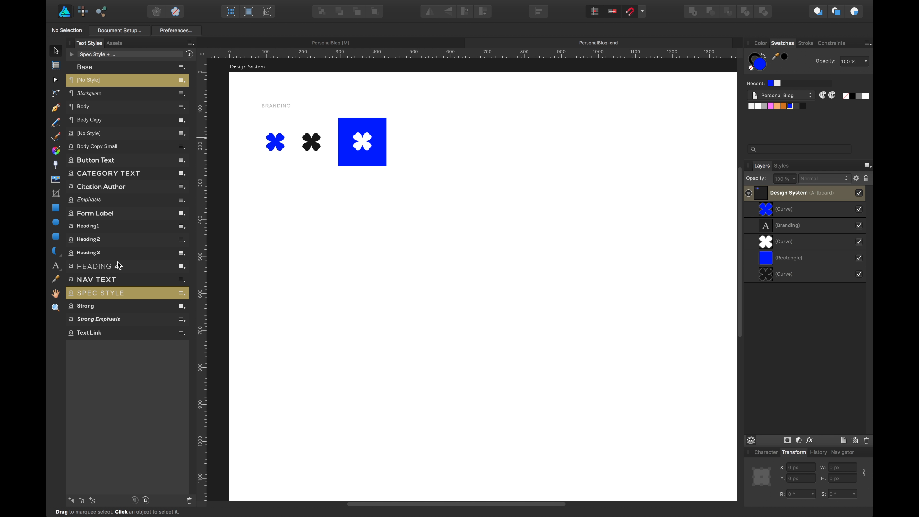
{"action": "key", "text": "t"}
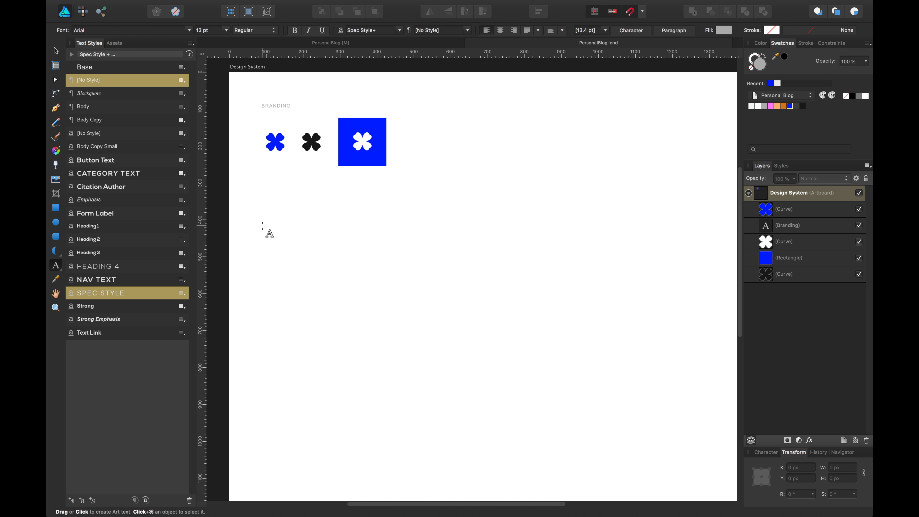
{"action": "left_click", "coordinate": [262, 224]}
{"action": "type", "text": "Heading 1"}
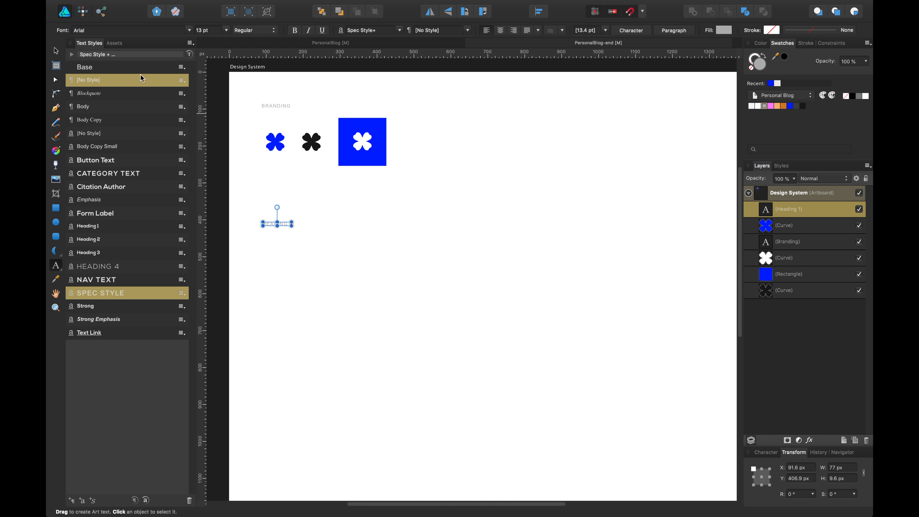
Move the Heading 1 text up to about X 87, Y 372 px, roughly in line with the Branding label's left edge.
{"action": "left_click", "coordinate": [56, 51]}
{"action": "left_click", "coordinate": [380, 271]}
{"action": "left_click_drag", "start_coordinate": [289, 224], "coordinate": [292, 210]}
{"action": "left_click", "coordinate": [285, 107]}
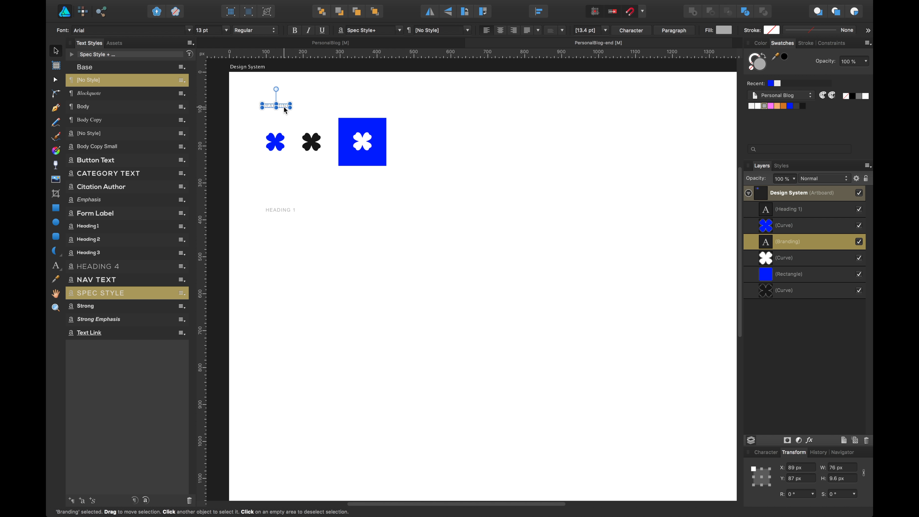
{"action": "left_click_drag", "start_coordinate": [288, 209], "coordinate": [281, 210]}
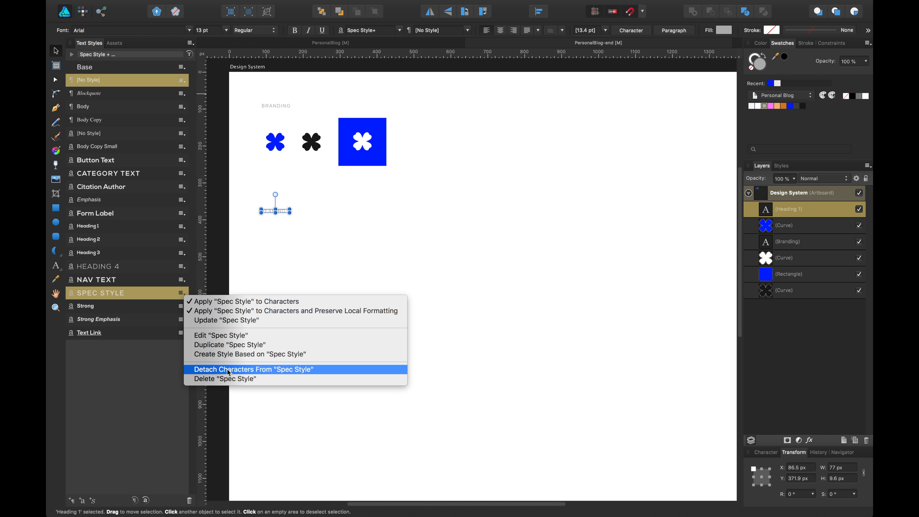
Detach the Heading 1 text from the Spec Style, apply the Heading 1 character style and deselect it.
{"action": "left_click", "coordinate": [228, 370]}
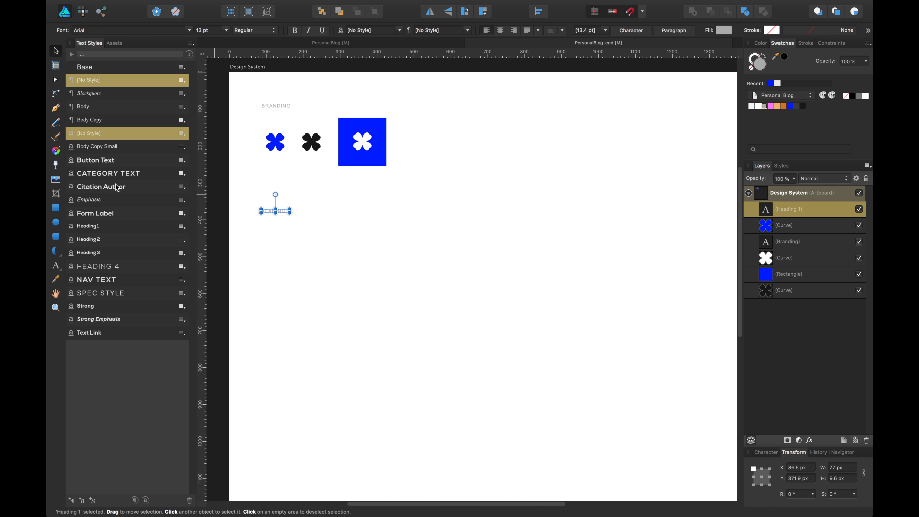
{"action": "left_click", "coordinate": [108, 229]}
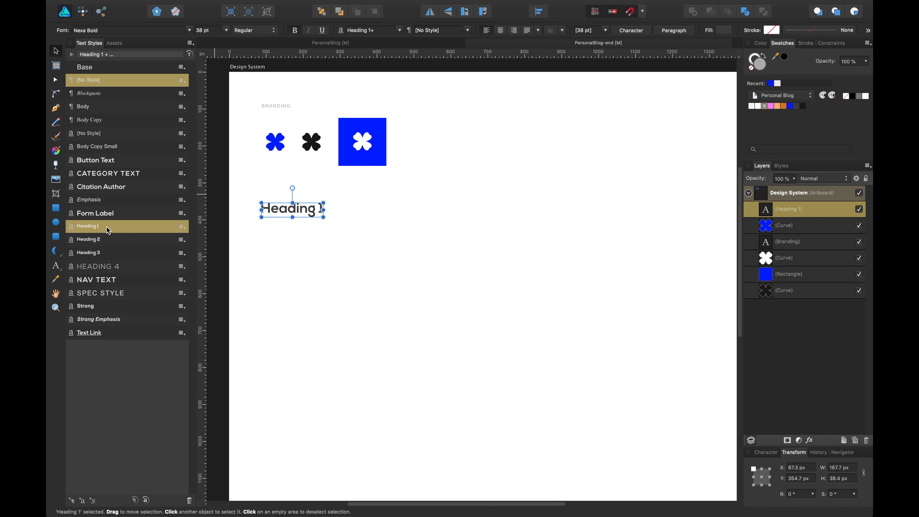
{"action": "left_click", "coordinate": [181, 227]}
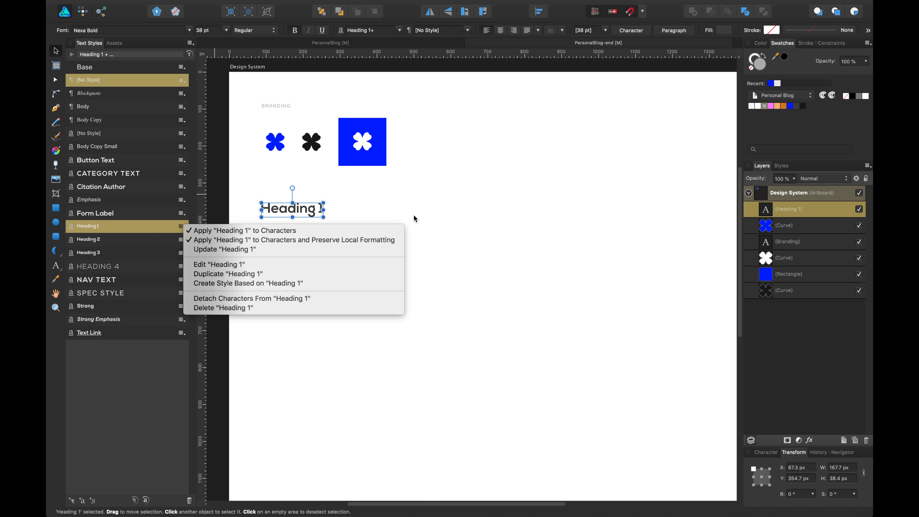
{"action": "left_click", "coordinate": [415, 231]}
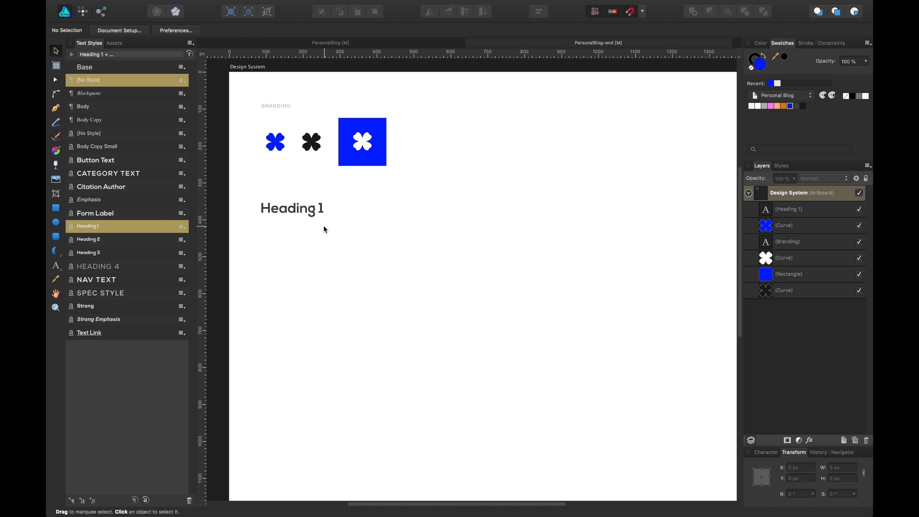
Duplicate the Heading 1 text directly below at about Y 422 px, change the copy to "Heading 2" and select it.
{"action": "left_click", "coordinate": [314, 214]}
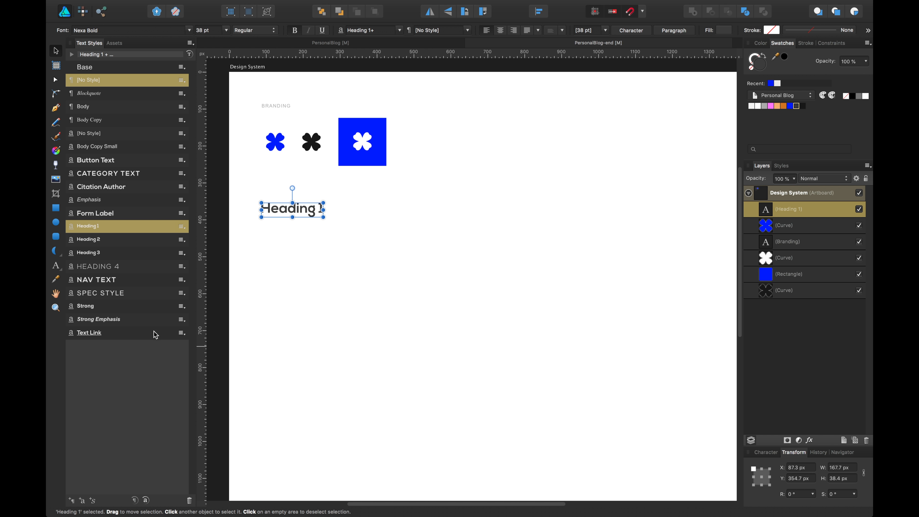
{"action": "left_click_drag", "start_coordinate": [311, 212], "coordinate": [312, 237]}
{"action": "double_click", "coordinate": [310, 234]}
{"action": "key", "text": "Right"}
{"action": "key", "text": "BackSpace"}
{"action": "type", "text": "2"}
{"action": "left_click", "coordinate": [56, 51]}
{"action": "left_click", "coordinate": [484, 328]}
{"action": "left_click", "coordinate": [320, 239]}
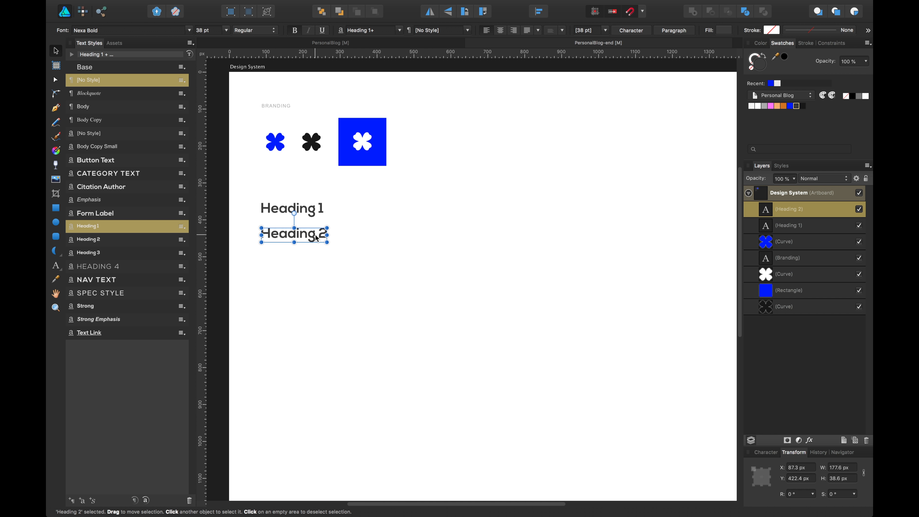
Apply the Heading 2 character style to the Heading 2 text and duplicate it below at about Y 498 px as "Heading 3".
{"action": "mouse_move", "coordinate": [315, 237]}
{"action": "left_mouse_down"}
{"action": "mouse_move", "coordinate": [314, 226]}
{"action": "mouse_move", "coordinate": [314, 240]}
{"action": "left_mouse_up"}
{"action": "left_click", "coordinate": [134, 239]}
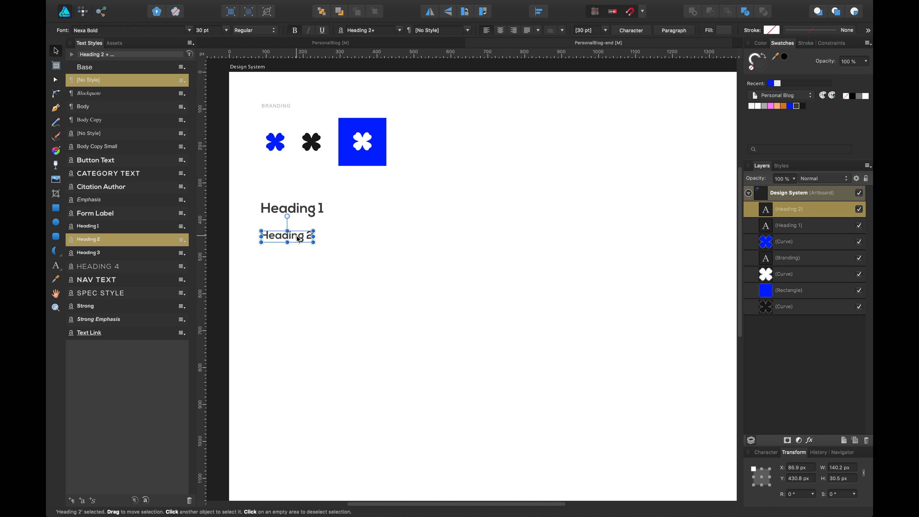
{"action": "left_click_drag", "start_coordinate": [295, 237], "coordinate": [315, 262]}
{"action": "double_click", "coordinate": [299, 261]}
{"action": "type", "text": "3"}
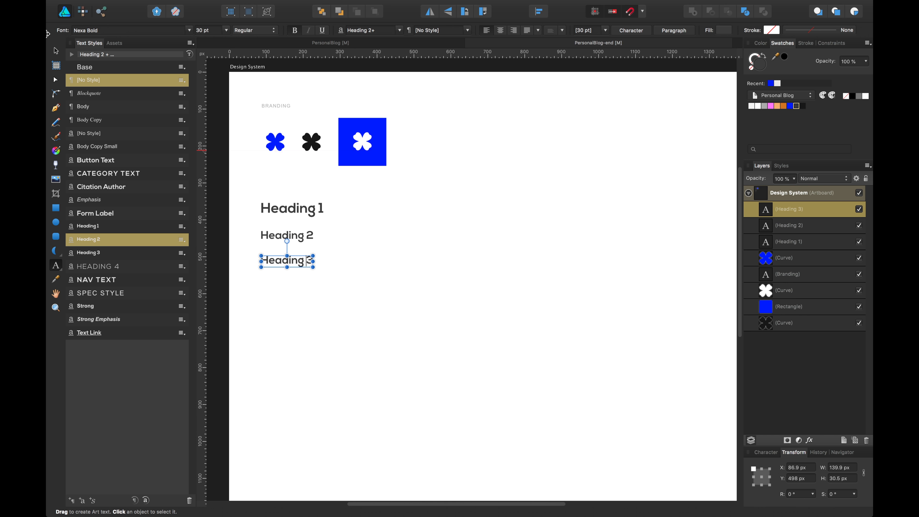
{"action": "left_click", "coordinate": [54, 50]}
{"action": "left_click", "coordinate": [644, 317]}
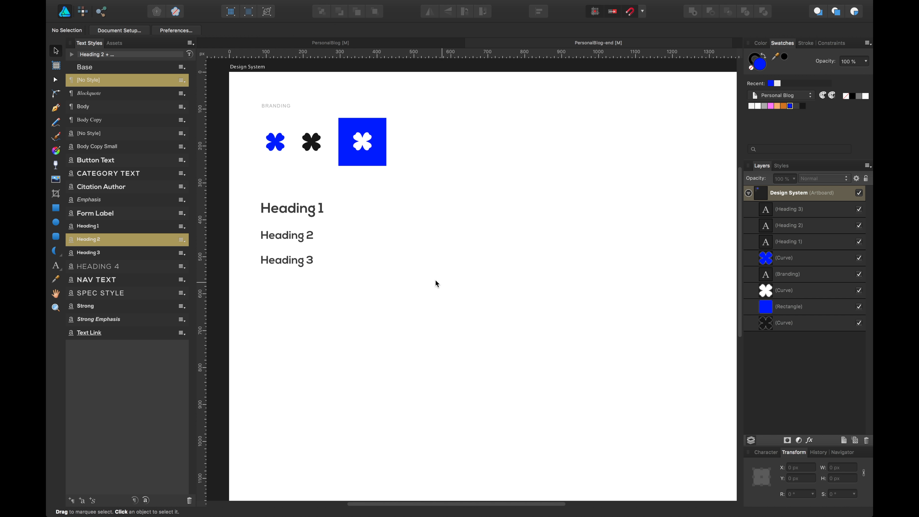
Apply the Heading 3 character style to the Heading 3 text and deselect it.
{"action": "left_click", "coordinate": [308, 261]}
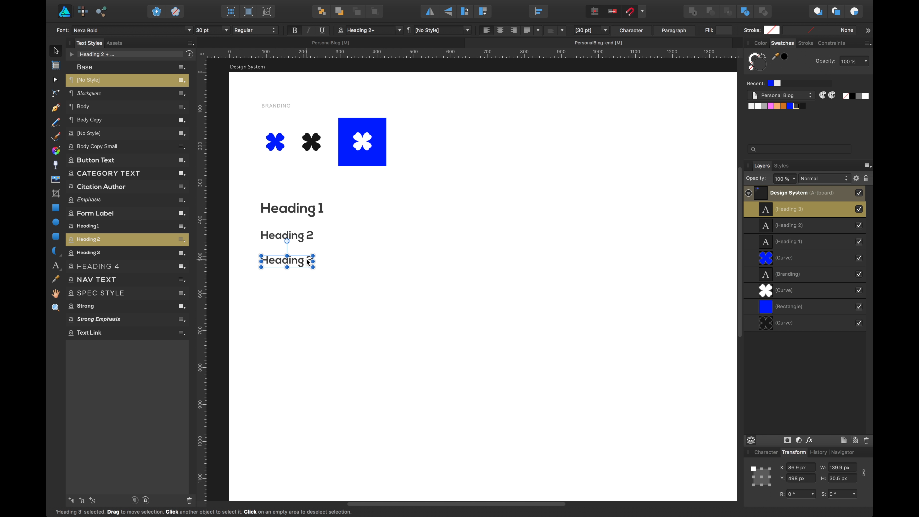
{"action": "left_click", "coordinate": [134, 253]}
{"action": "left_click", "coordinate": [308, 287]}
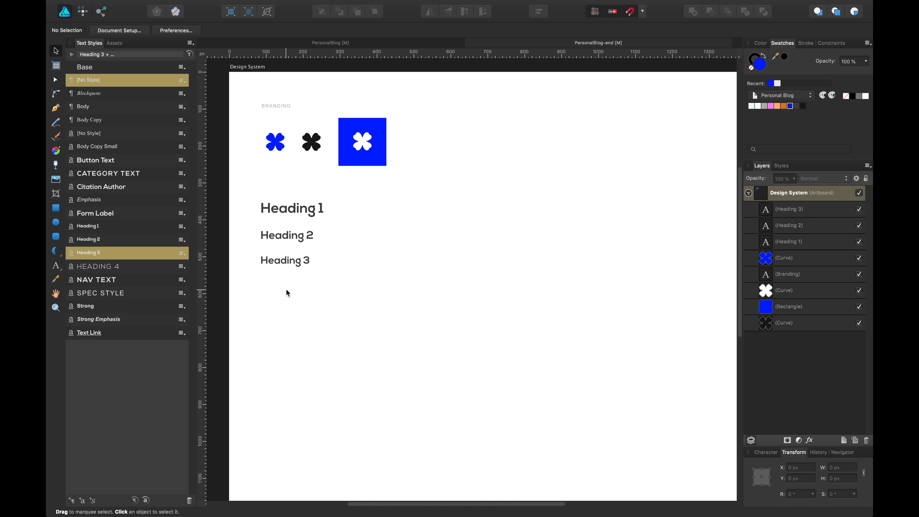
Duplicate the Heading 3 text directly below at about Y 556 px and nudge the original slightly up toward Heading 2.
{"action": "left_click", "coordinate": [287, 266]}
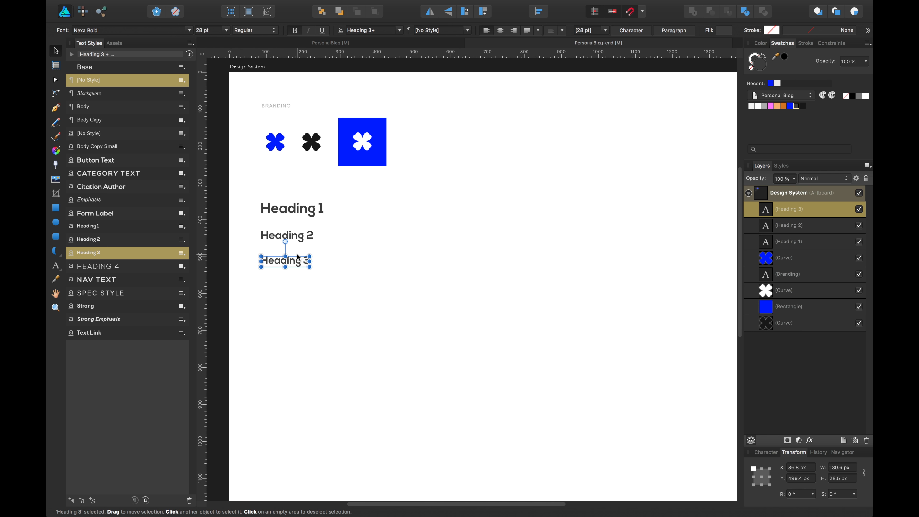
{"action": "left_click_drag", "start_coordinate": [297, 260], "coordinate": [299, 285]}
{"action": "left_click", "coordinate": [379, 255]}
{"action": "left_click", "coordinate": [284, 254]}
{"action": "left_click", "coordinate": [516, 250]}
{"action": "left_click", "coordinate": [307, 263]}
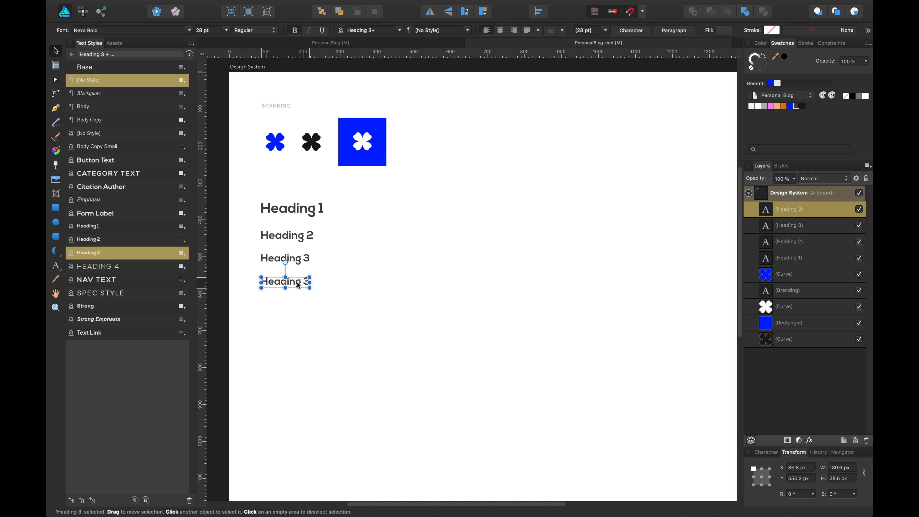
Apply the Heading 4 character style to the lowest heading copy and nudge it slightly upward.
{"action": "left_click", "coordinate": [140, 269]}
{"action": "left_click", "coordinate": [402, 304]}
{"action": "left_click", "coordinate": [290, 281]}
{"action": "left_click_drag", "start_coordinate": [290, 282], "coordinate": [291, 281]}
{"action": "left_click", "coordinate": [308, 289]}
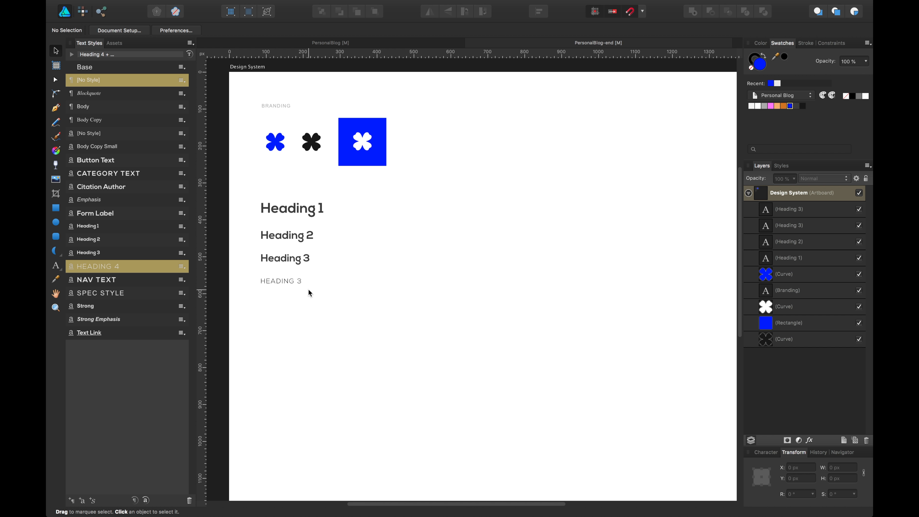
{"action": "left_click", "coordinate": [282, 282]}
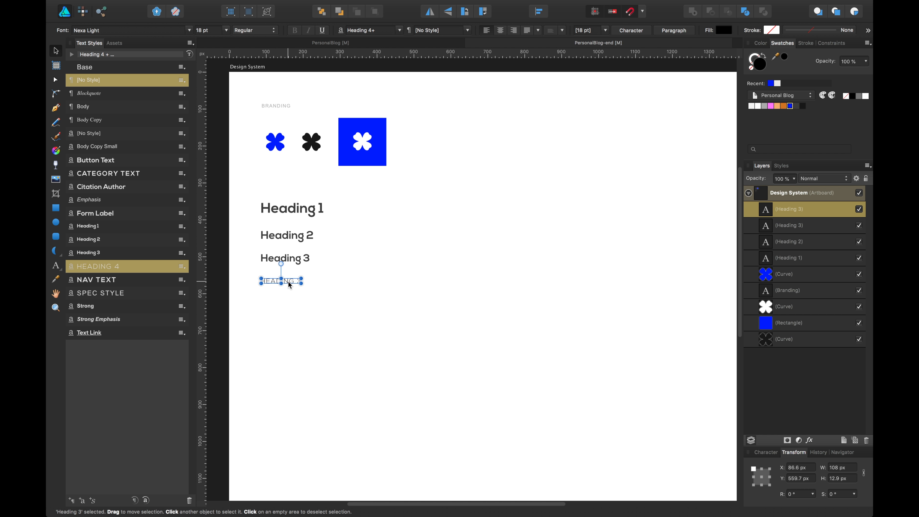
{"action": "left_click_drag", "start_coordinate": [289, 281], "coordinate": [287, 278]}
{"action": "key", "text": "Escape"}
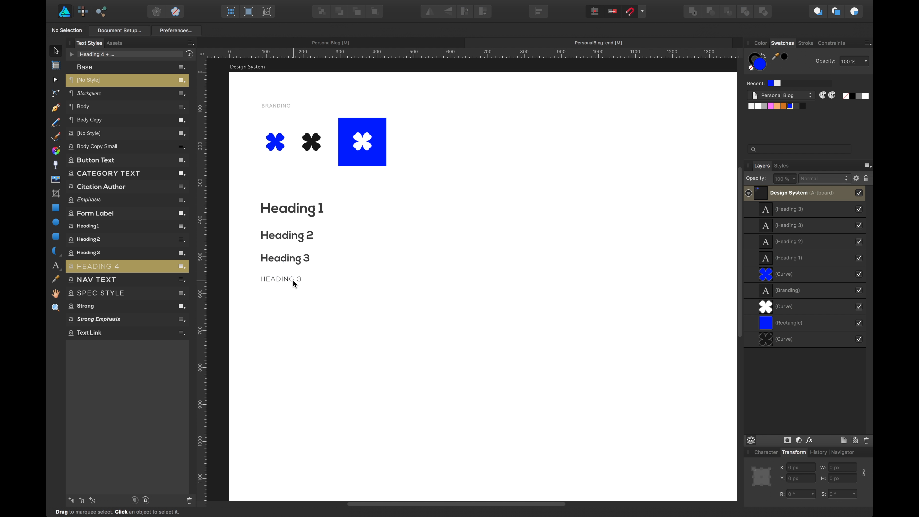
Move all four heading texts together slightly down, to about Y 367 px.
{"action": "scroll", "coordinate": [301, 293], "scroll_direction": "down", "scroll_amount": 2}
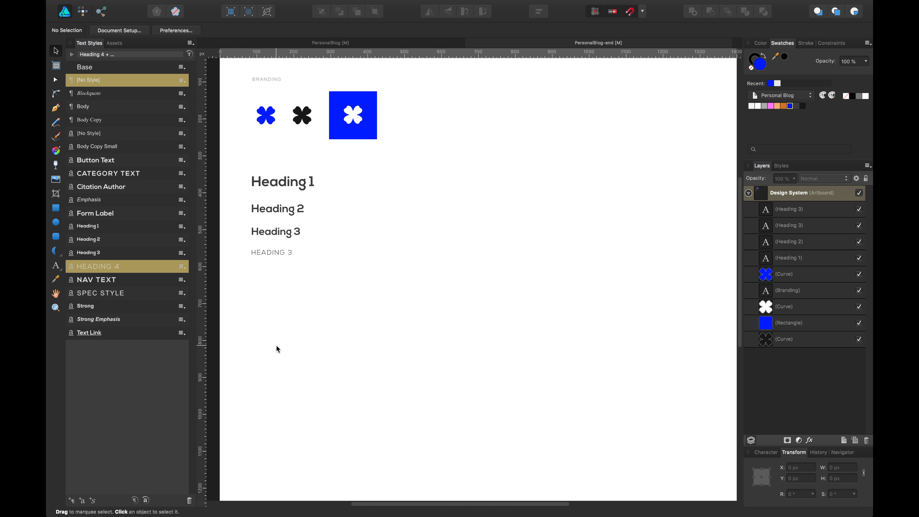
{"action": "scroll", "coordinate": [279, 366], "scroll_direction": "down", "scroll_amount": 1}
{"action": "scroll", "coordinate": [290, 385], "scroll_direction": "left", "scroll_amount": 1}
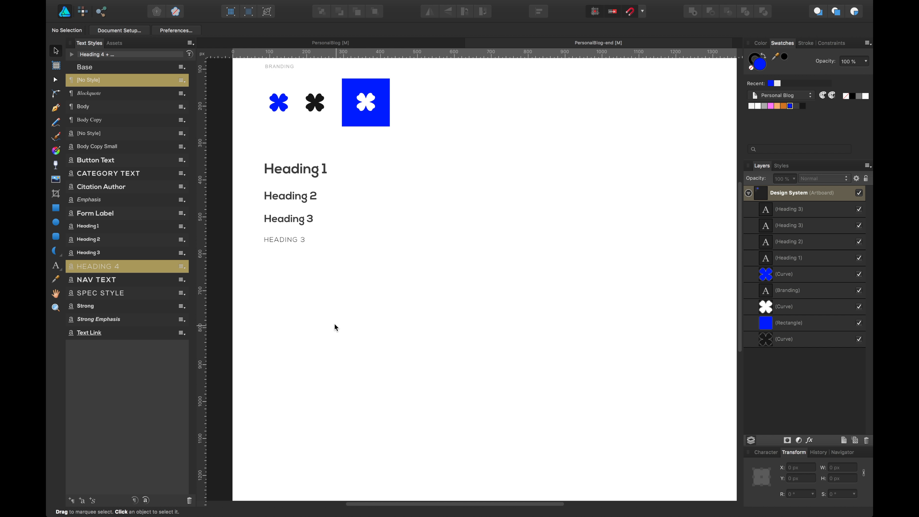
{"action": "left_click_drag", "start_coordinate": [281, 207], "coordinate": [281, 223]}
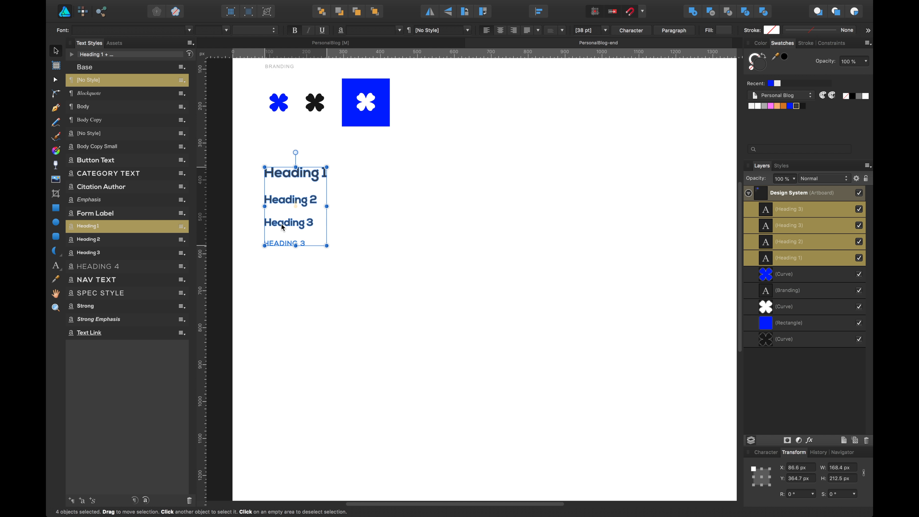
{"action": "left_click_drag", "start_coordinate": [429, 179], "coordinate": [430, 239]}
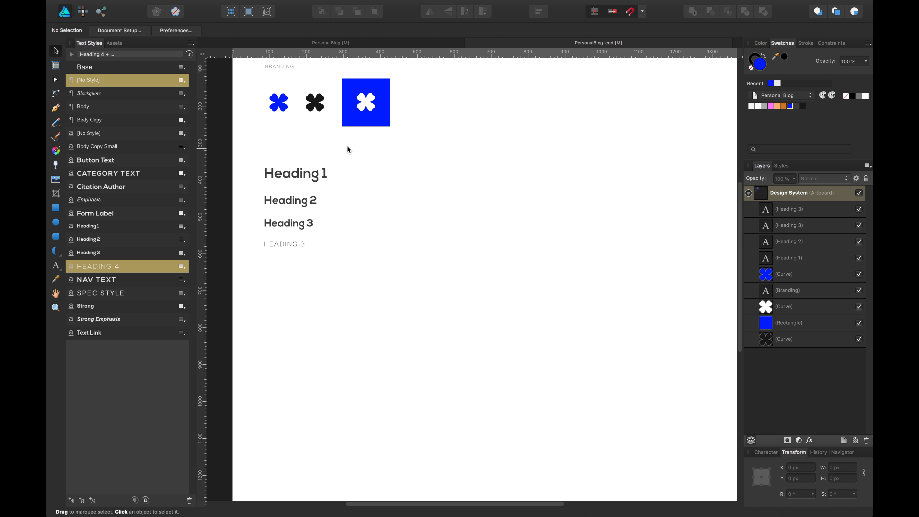
Duplicate the Branding label to just above Heading 1 and change the copy to "TYpography".
{"action": "left_click", "coordinate": [288, 68]}
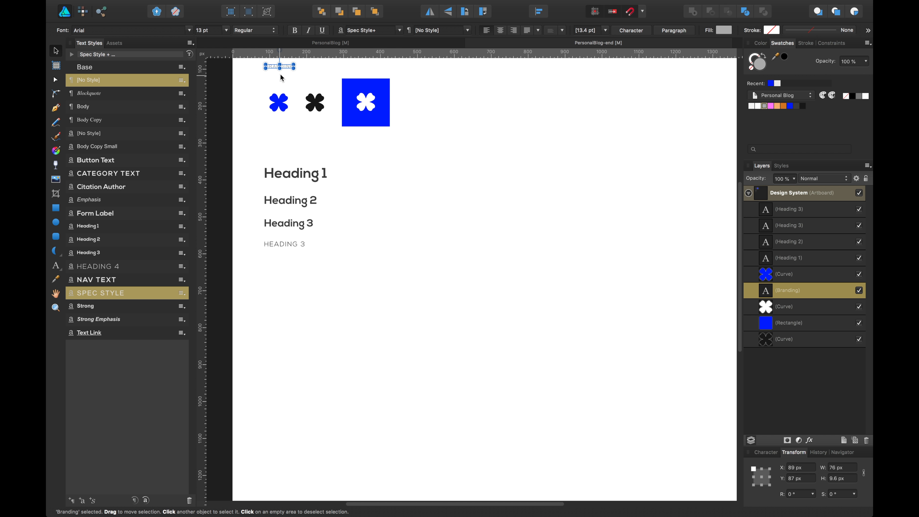
{"action": "left_click_drag", "start_coordinate": [285, 65], "coordinate": [293, 156]}
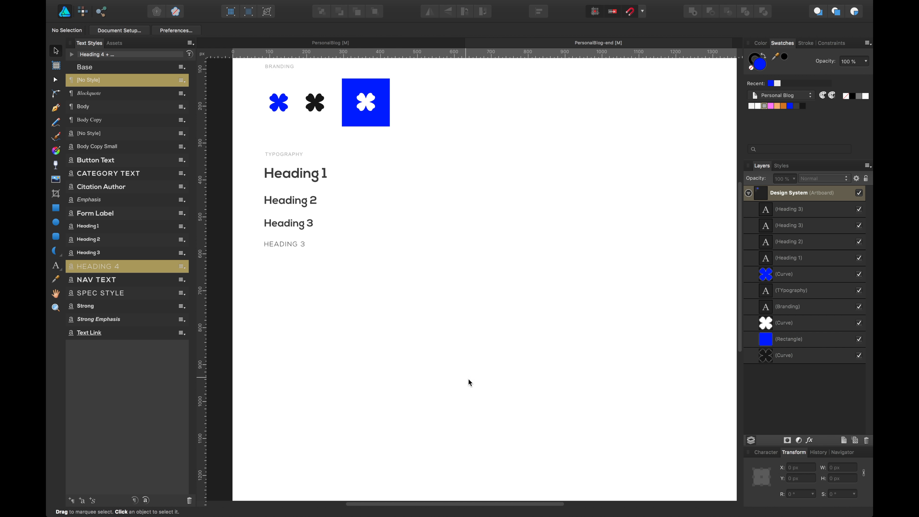
Space the four heading texts evenly in the vertical direction within their selection bounds, with automatic distribution.
{"action": "left_click", "coordinate": [289, 199]}
{"action": "left_click_drag", "start_coordinate": [342, 162], "coordinate": [243, 284]}
{"action": "left_click", "coordinate": [539, 12]}
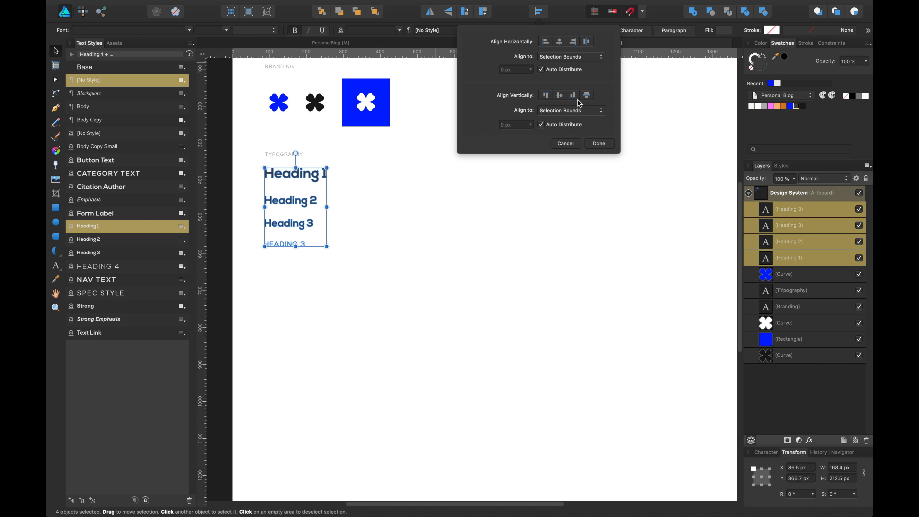
{"action": "left_click", "coordinate": [580, 97]}
{"action": "left_click", "coordinate": [598, 144]}
{"action": "left_click", "coordinate": [347, 303]}
{"action": "scroll", "coordinate": [290, 299], "scroll_direction": "down", "scroll_amount": 1}
{"action": "scroll", "coordinate": [290, 299], "scroll_direction": "right", "scroll_amount": 1}
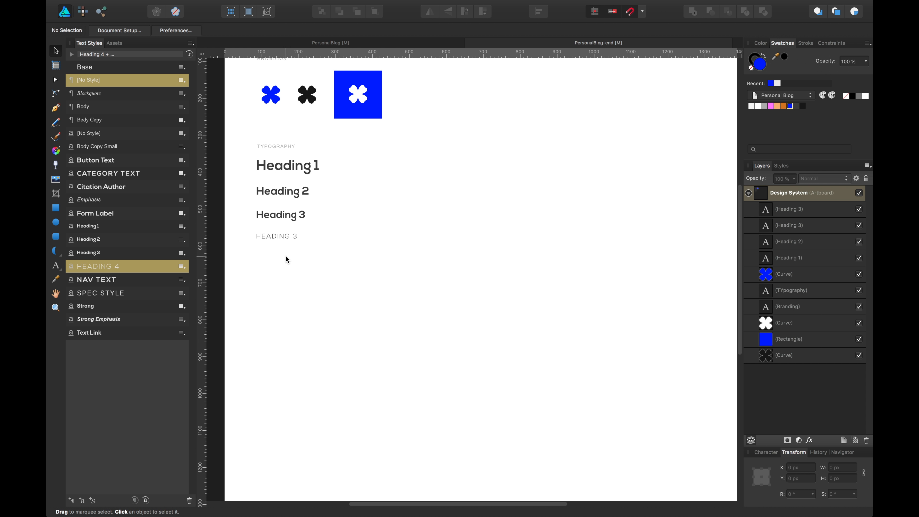
Check the body copy in the PersonalBlog document, then draw a text frame of about 614 × 405 px below the headings in PersonalBlog-end.
{"action": "left_click", "coordinate": [312, 42]}
{"action": "left_click", "coordinate": [312, 299]}
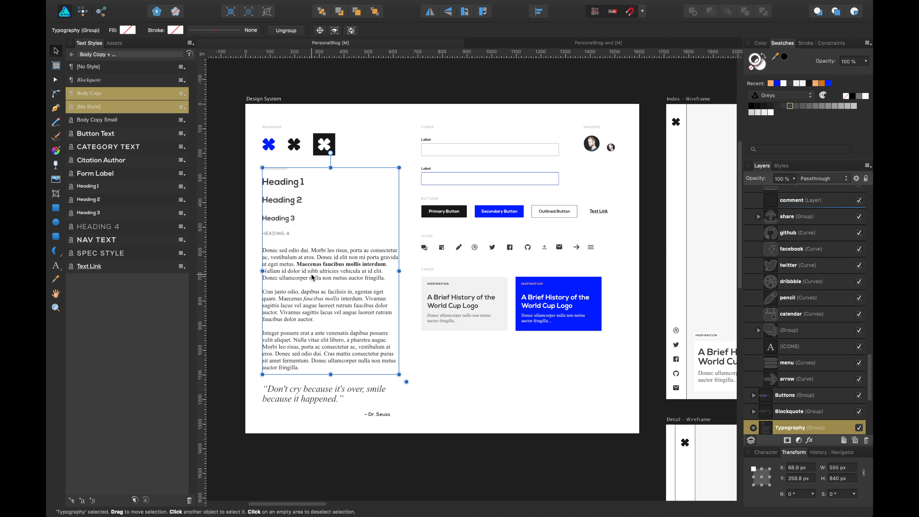
{"action": "double_click", "coordinate": [311, 297]}
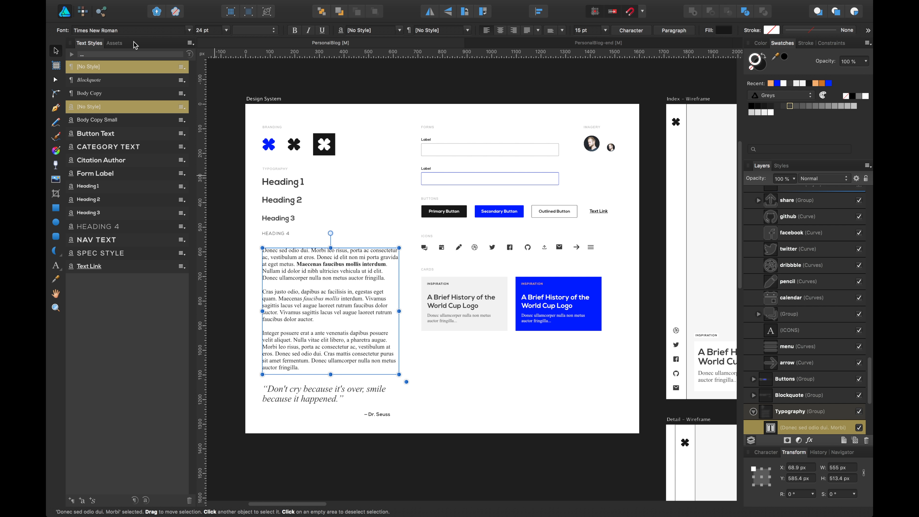
{"action": "left_click", "coordinate": [608, 44]}
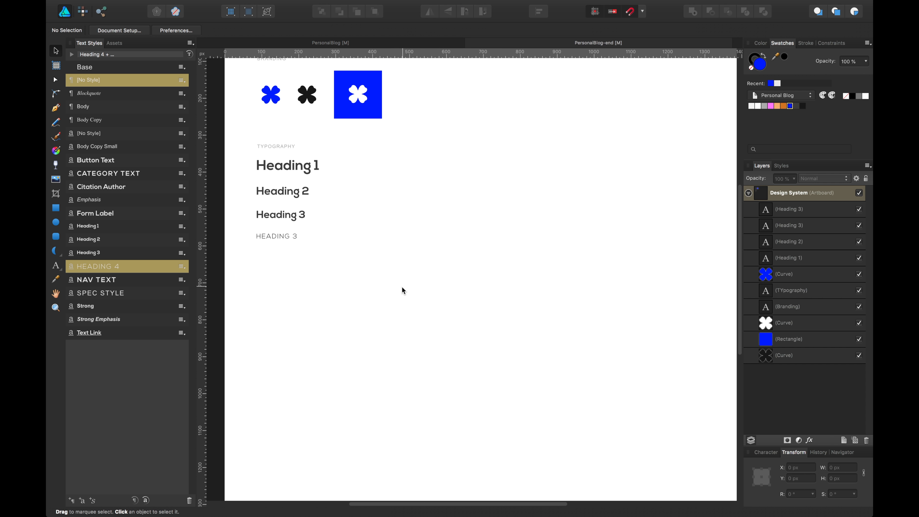
{"action": "scroll", "coordinate": [365, 274], "scroll_direction": "up", "scroll_amount": 5}
{"action": "key", "text": "t"}
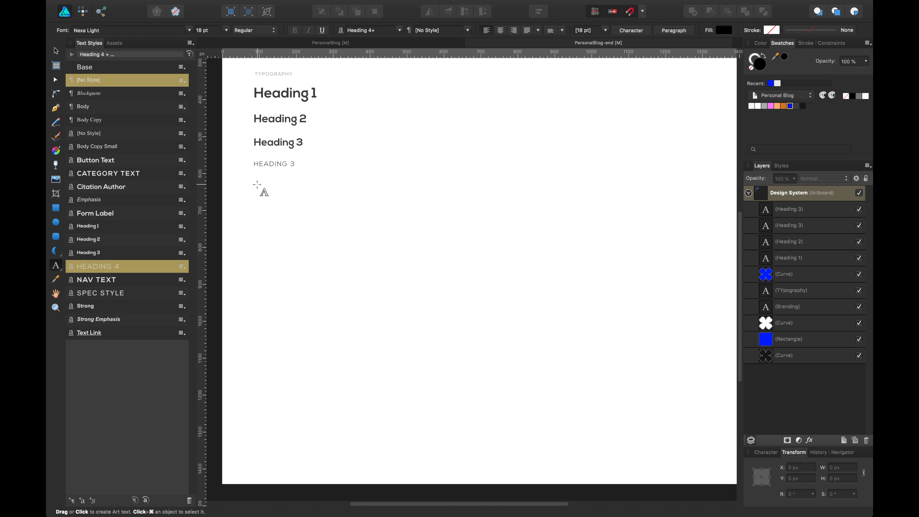
{"action": "key", "text": "t"}
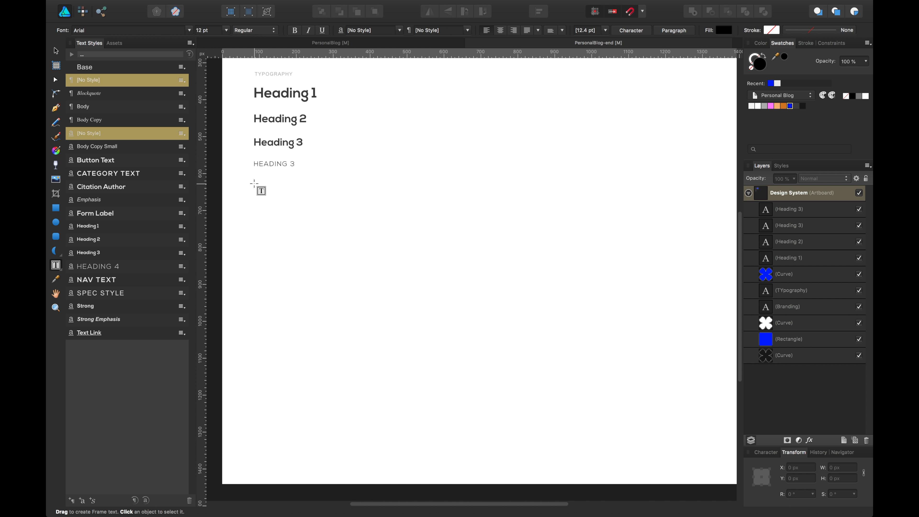
{"action": "left_click_drag", "start_coordinate": [254, 183], "coordinate": [481, 332]}
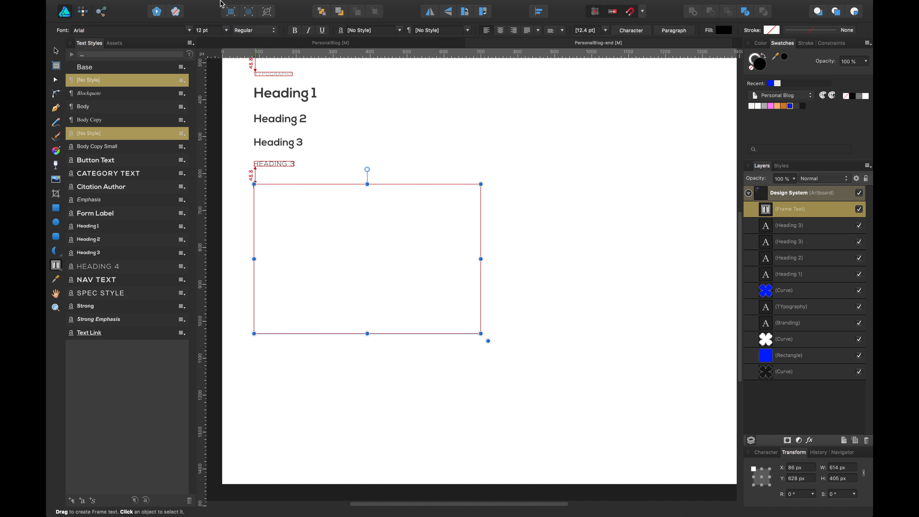
Insert filler text into the frame, shorten the frame to about 161 px high so two paragraphs fit, and deselect it.
{"action": "left_click", "coordinate": [187, 5]}
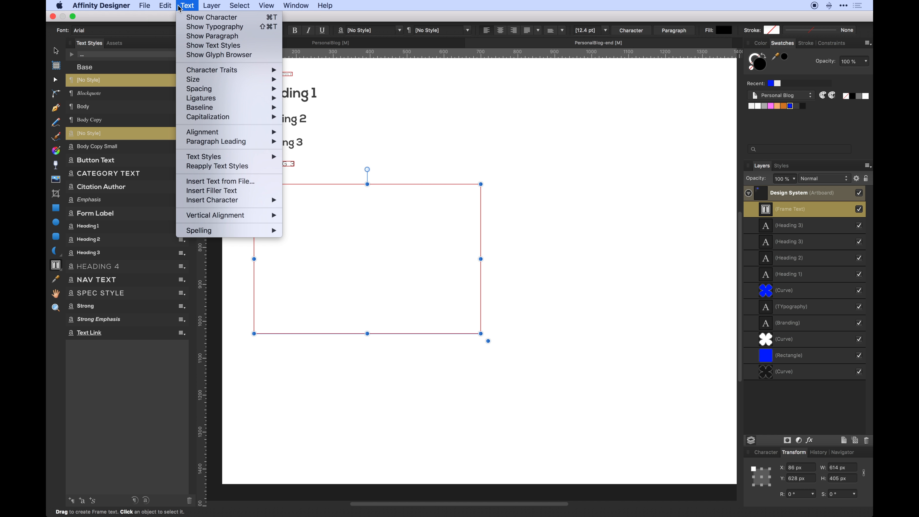
{"action": "left_click", "coordinate": [224, 191]}
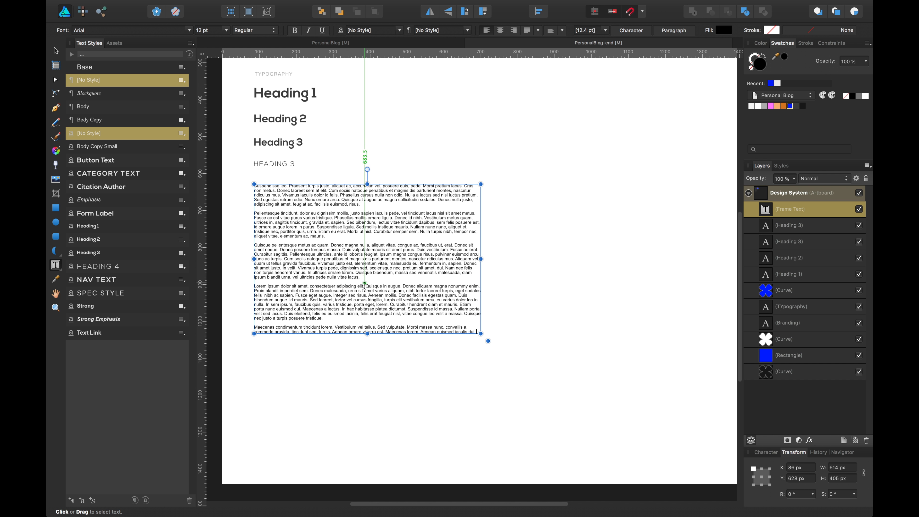
{"action": "left_click_drag", "start_coordinate": [366, 334], "coordinate": [382, 288]}
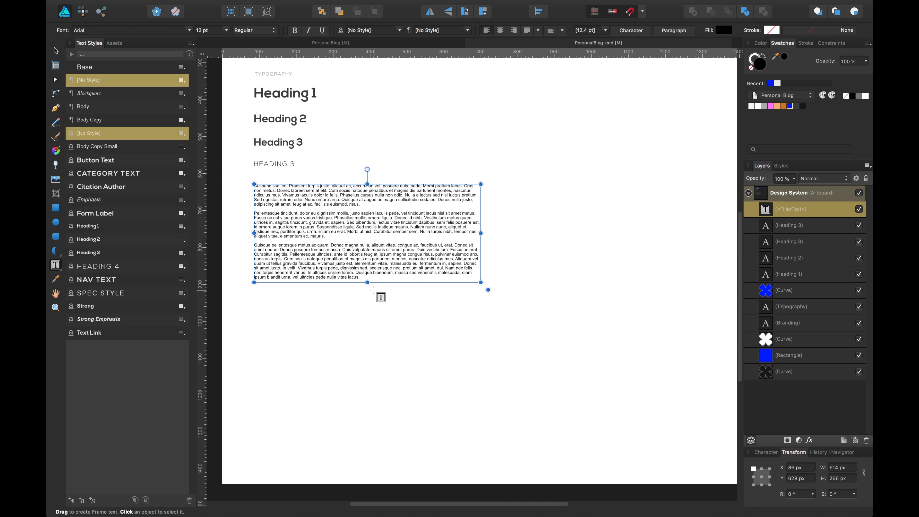
{"action": "left_click_drag", "start_coordinate": [367, 282], "coordinate": [365, 245]}
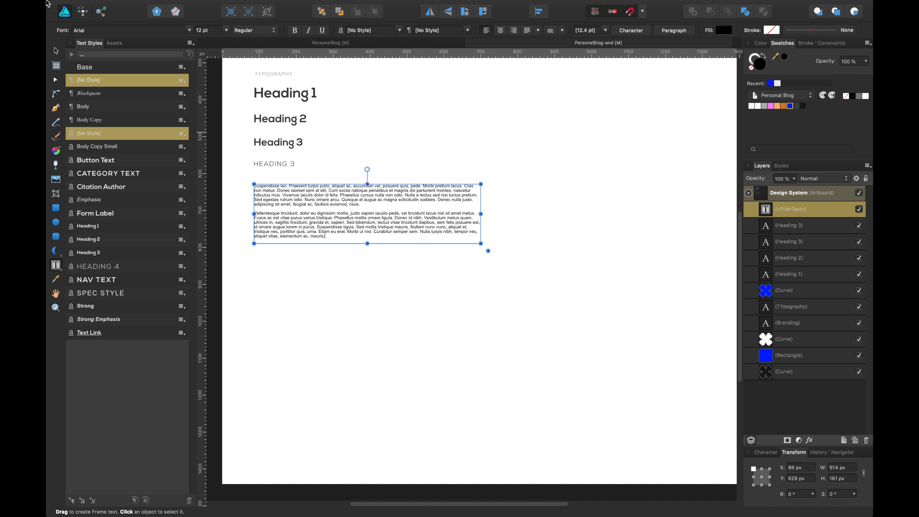
{"action": "left_click", "coordinate": [54, 48]}
{"action": "left_click", "coordinate": [457, 357]}
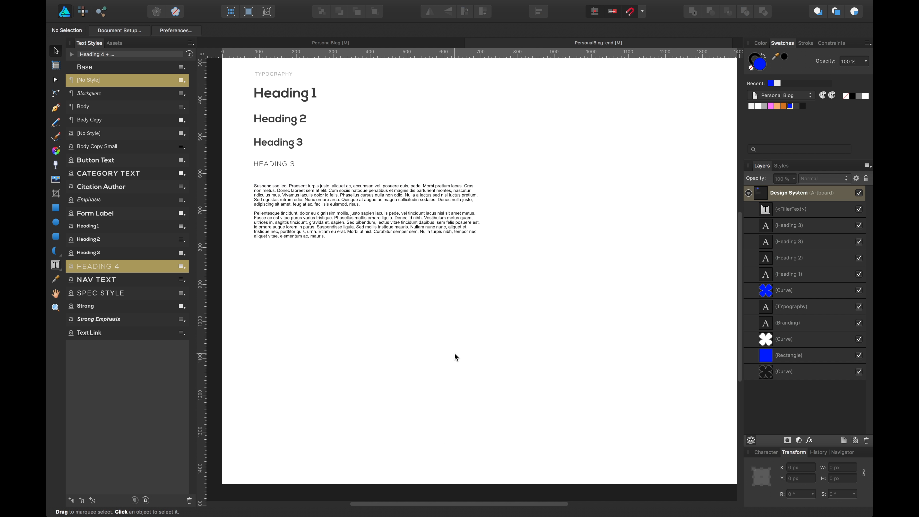
Apply the Body Copy paragraph style to the filler text and extend its frame to about 564 px high.
{"action": "left_click", "coordinate": [374, 244]}
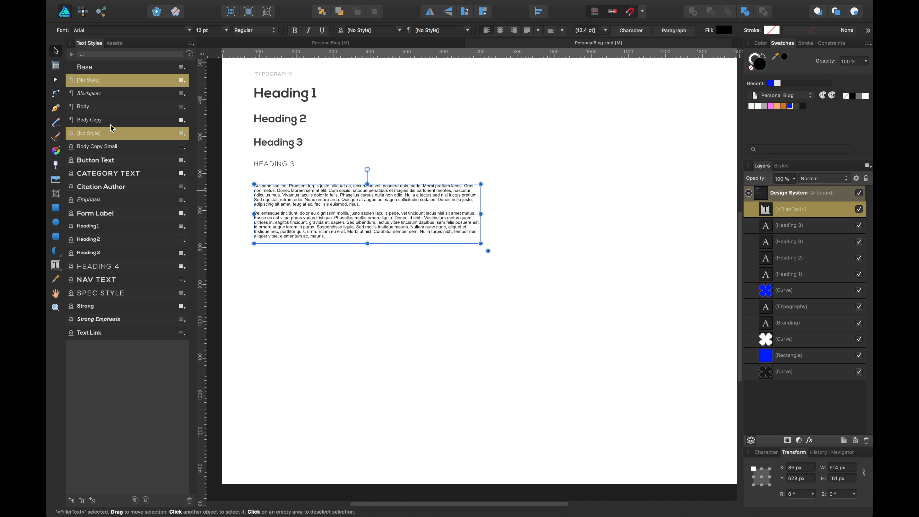
{"action": "left_click", "coordinate": [91, 120]}
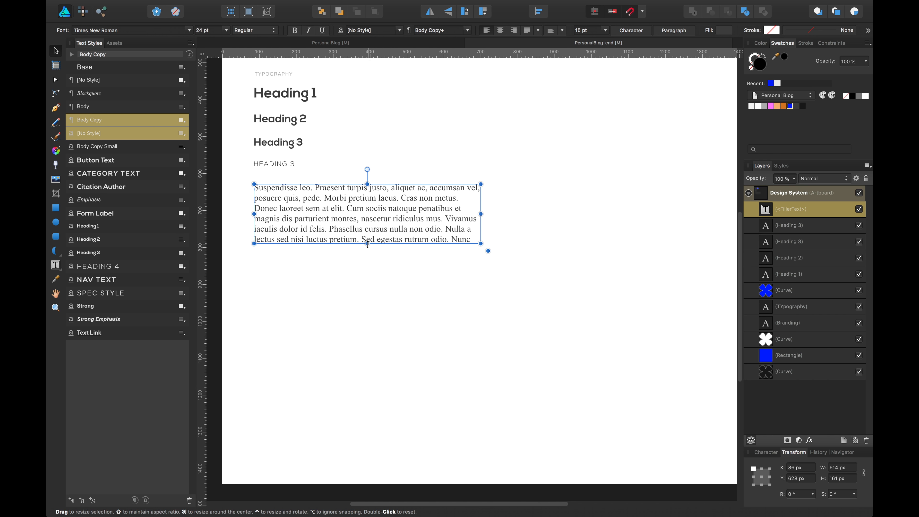
{"action": "left_click_drag", "start_coordinate": [367, 244], "coordinate": [368, 281]}
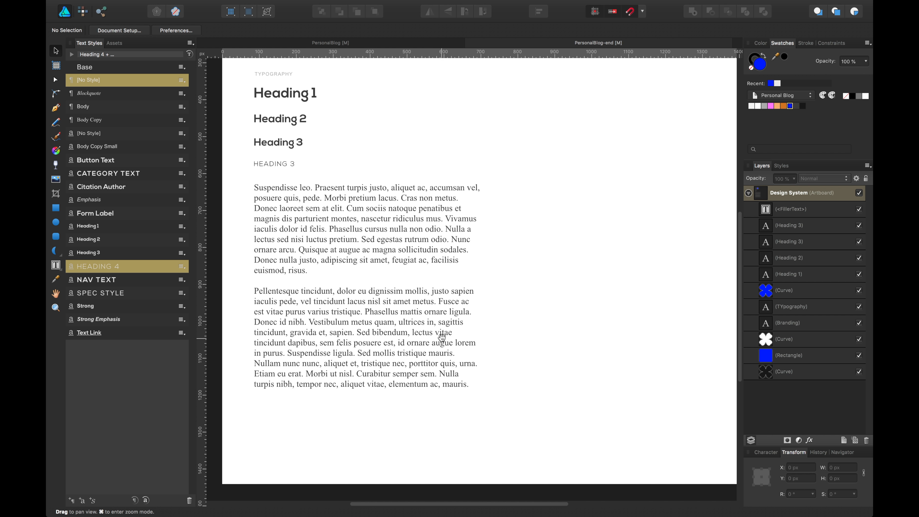
{"action": "left_click", "coordinate": [465, 312]}
{"action": "scroll", "coordinate": [443, 290], "scroll_direction": "down", "scroll_amount": 1}
{"action": "key", "text": "t"}
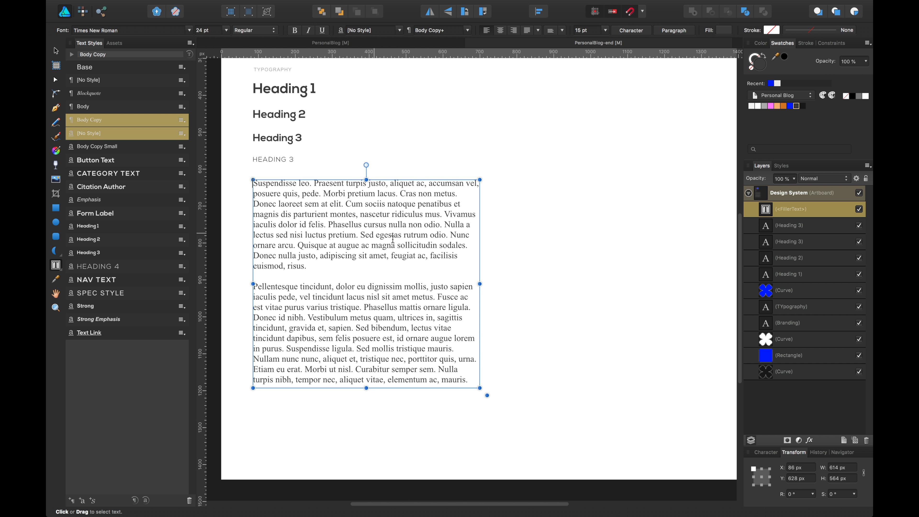
{"action": "left_click", "coordinate": [570, 246]}
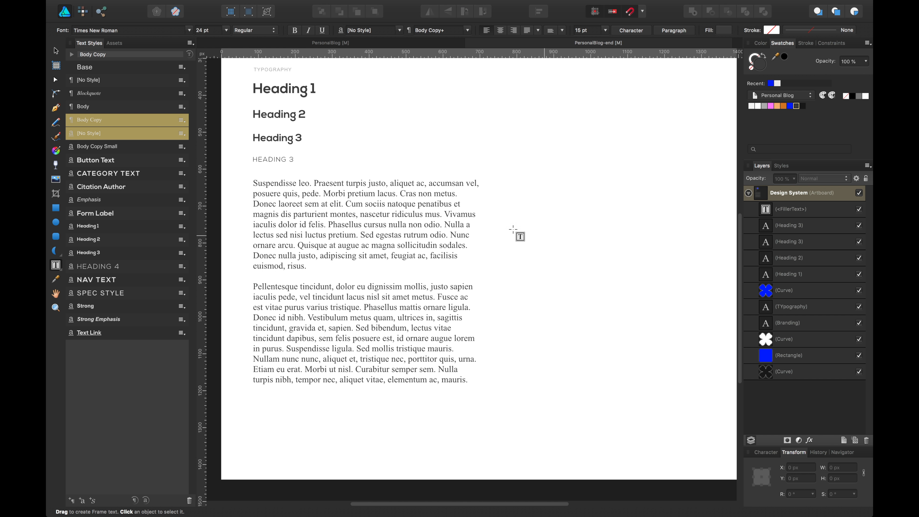
{"action": "left_click", "coordinate": [56, 52]}
{"action": "left_click", "coordinate": [353, 245]}
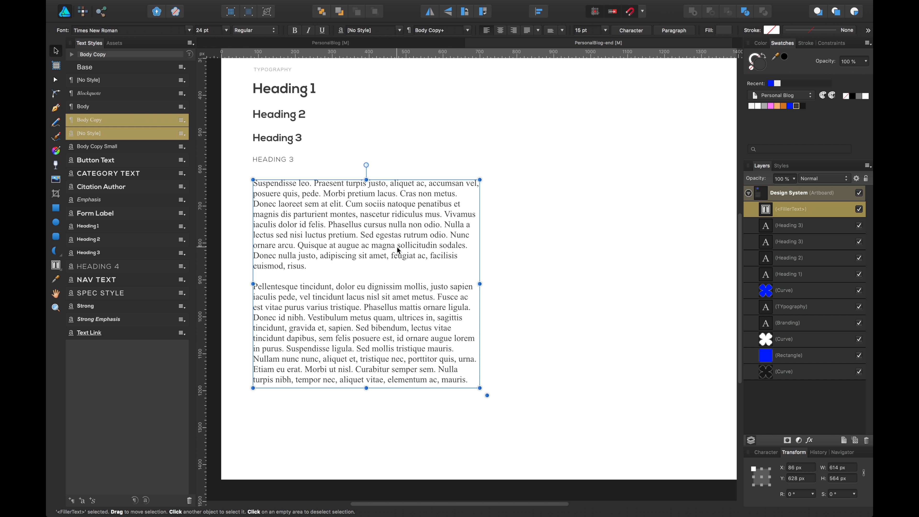
Copy three paragraphs of placeholder text from the Lorem Ipsum generator utility and replace the filler text in the body copy frame with them.
{"action": "key", "text": "alt+space"}
{"action": "type", "text": "lit"}
{"action": "key", "text": "Return"}
{"action": "mouse_move", "coordinate": [805, 1]}
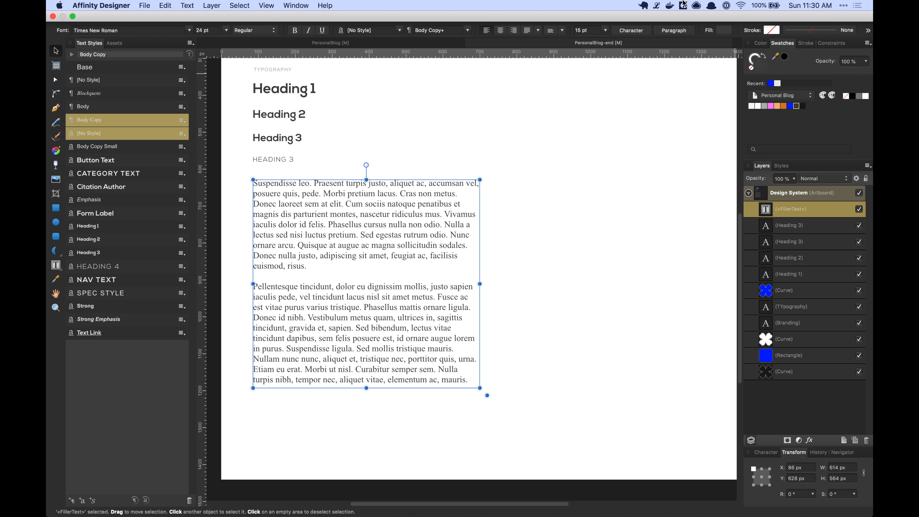
{"action": "left_click", "coordinate": [656, 6]}
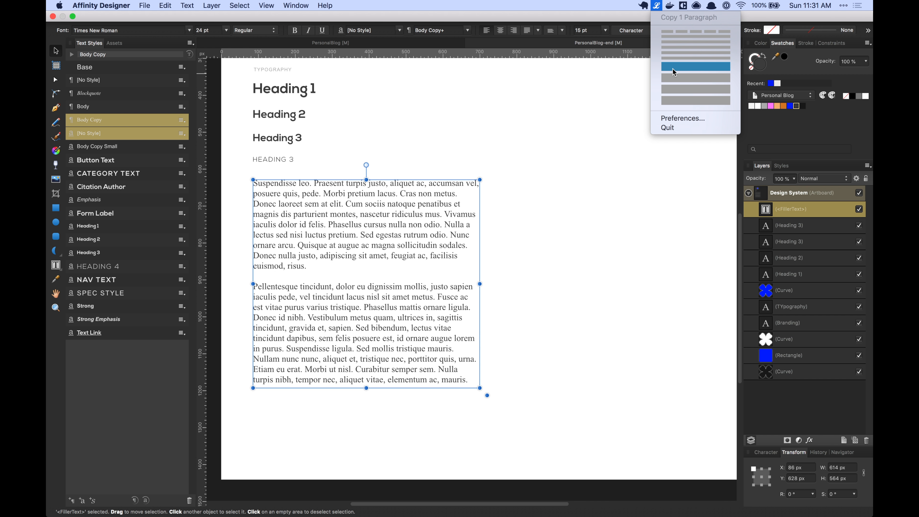
{"action": "left_click", "coordinate": [673, 91]}
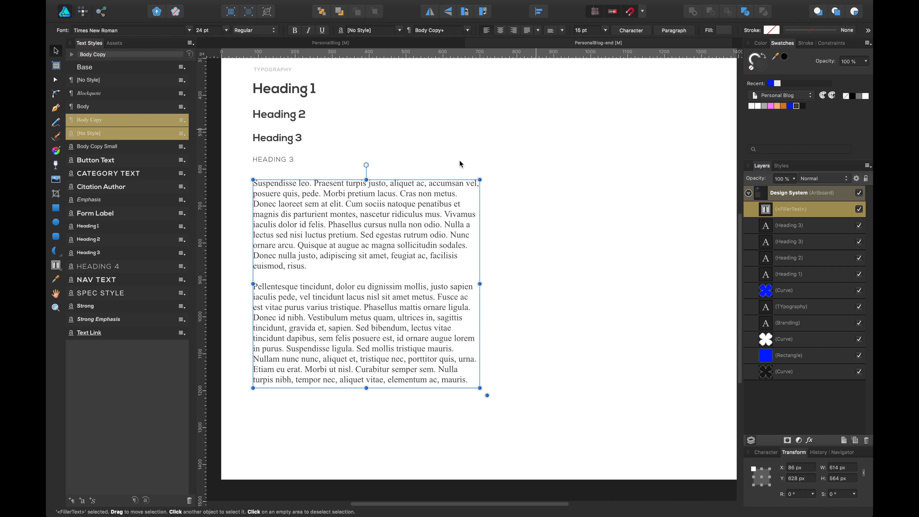
{"action": "double_click", "coordinate": [375, 195]}
{"action": "type", "text": "Maecenas faucibus mollis interdum. Etiam porta sem malesuada magna mollis euismod. Nullam quis risus eget urna mollis ornare vel eu leo. Etiam porta sem malesuada magna mollis euismod. Integer posuere erat a ante venenatis dapibus posuere velit aliquet. Donec ullamcorper nulla non metus auctor fringilla. Lorem ipsum dolor sit amet, consectetur adipiscing elit.  Cras justo odio, dapibus ac facilisis in, egestas eget quam. Maecenas sed diam eget risus varius blandit sit amet non magna. Cras justo odio, dapibus ac facilisis in, egestas eget quam. Vestibulum id ligula porta felis euismod semper.  Cras justo odio, dapibus ac facilisis in, egestas eget quam. Praesent commodo cursus magna, vel scelerisque nisl consectetur et. Integer posuere erat a ante venenatis dapibus posuere velit aliquet. Nullam quis risus eget urna mollis ornare vel eu leo. Morbi leo risus, porta ac consectetur ac, vestibulum at eros. Aenean eu leo quam. Pellentesque ornare sem lacinia quam venenatis vestibulum."}
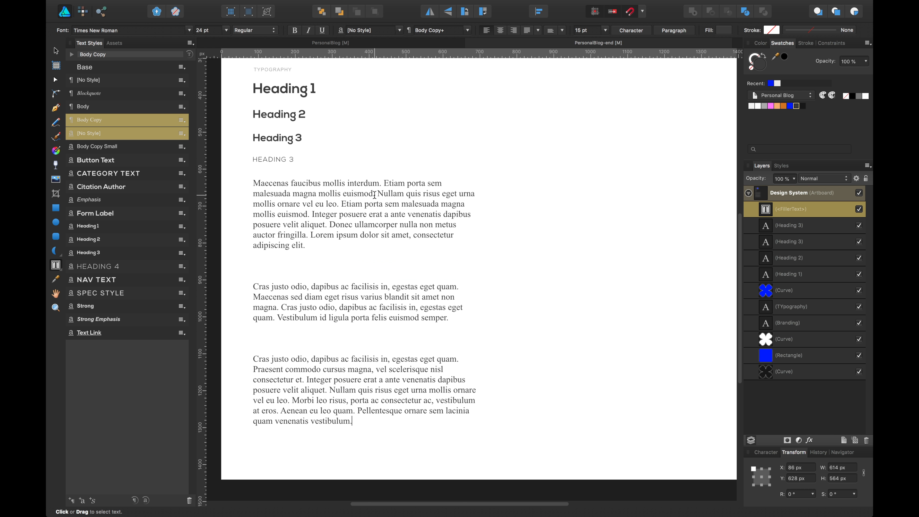
Remove the extra blank lines between the paragraphs of the body copy, leaving one empty line between each.
{"action": "key", "text": "BackSpace"}
{"action": "key", "text": "BackSpace"}
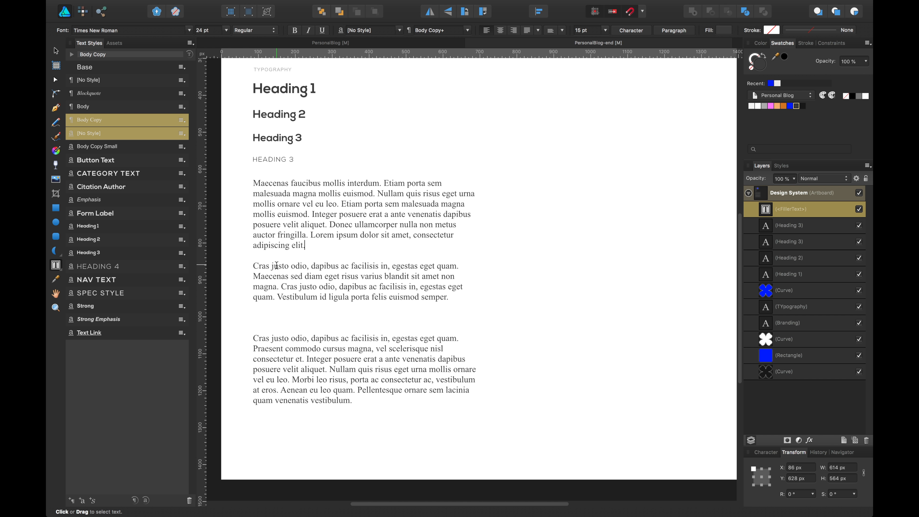
{"action": "key", "text": "BackSpace"}
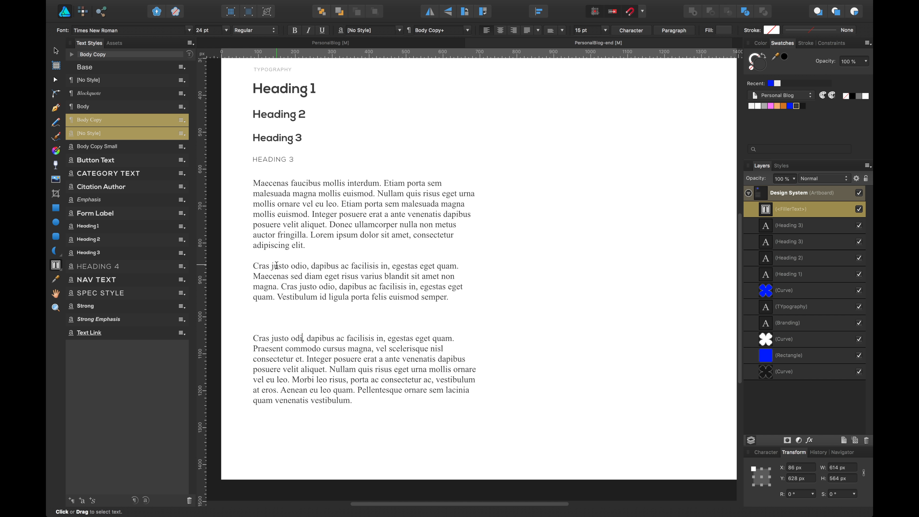
{"action": "key", "text": "BackSpace"}
{"action": "key", "text": "BackSpace"}
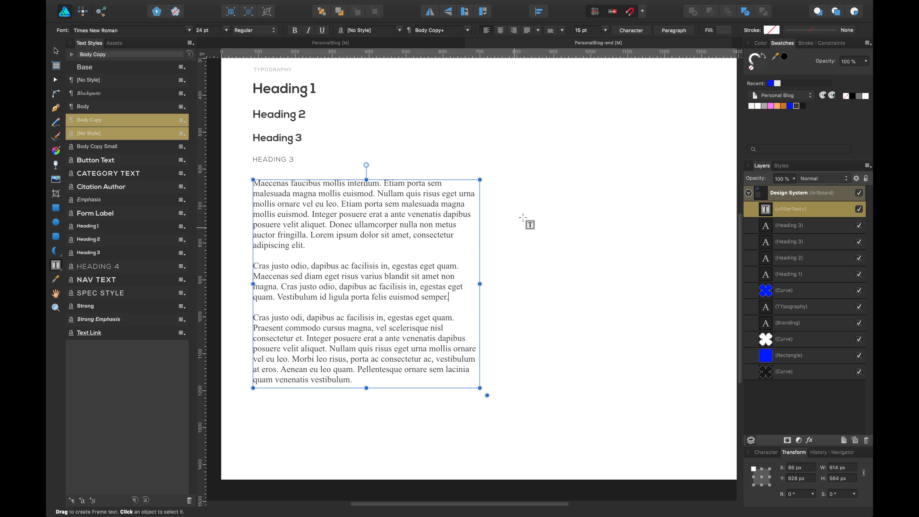
Make the phrase "Etiam porta sem malesuada" in the first body copy paragraph bold.
{"action": "left_click_drag", "start_coordinate": [339, 204], "coordinate": [458, 223]}
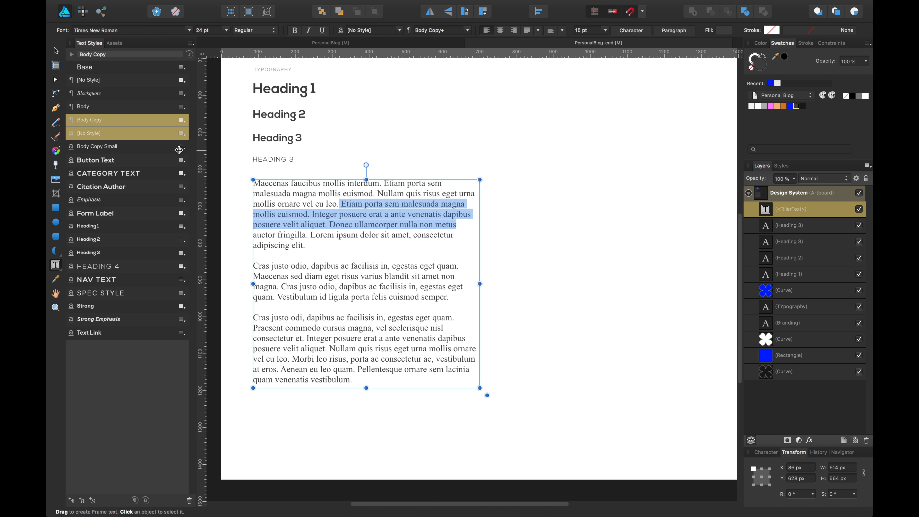
{"action": "left_click", "coordinate": [433, 231]}
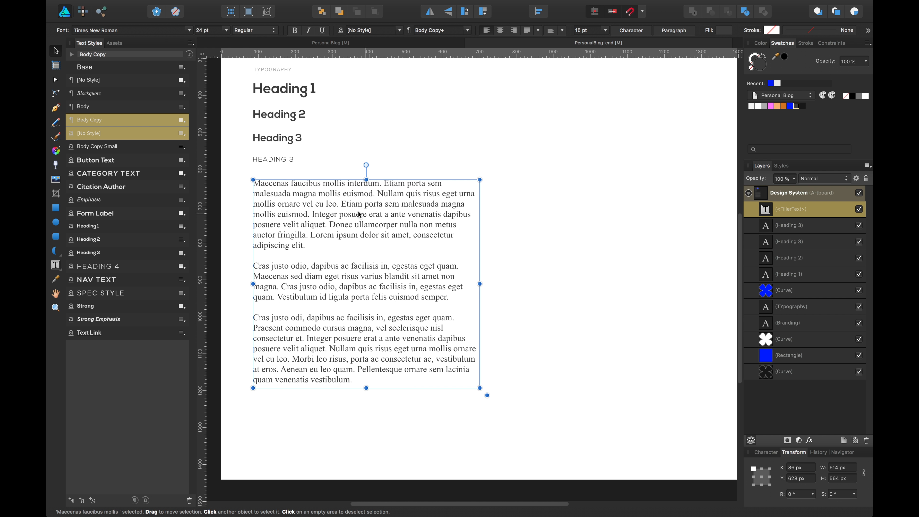
{"action": "left_click_drag", "start_coordinate": [340, 203], "coordinate": [439, 208]}
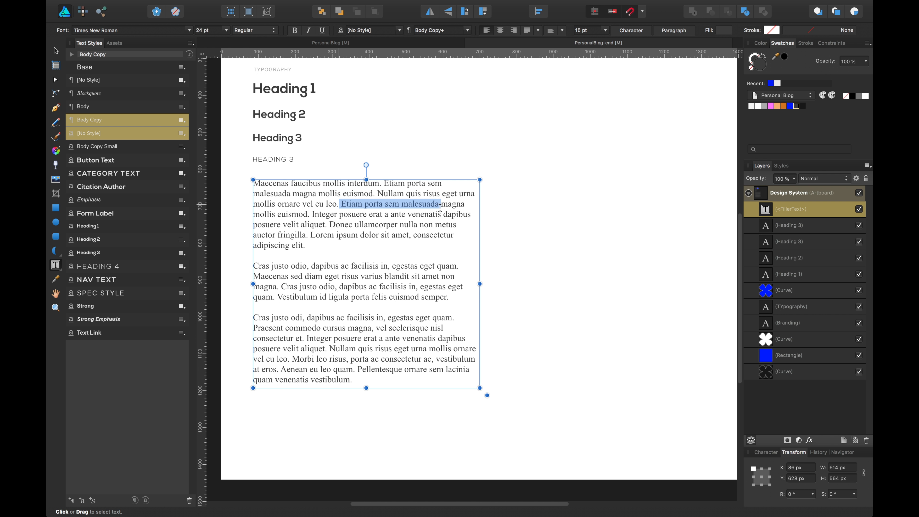
{"action": "key", "text": "super+b"}
{"action": "left_click", "coordinate": [415, 226]}
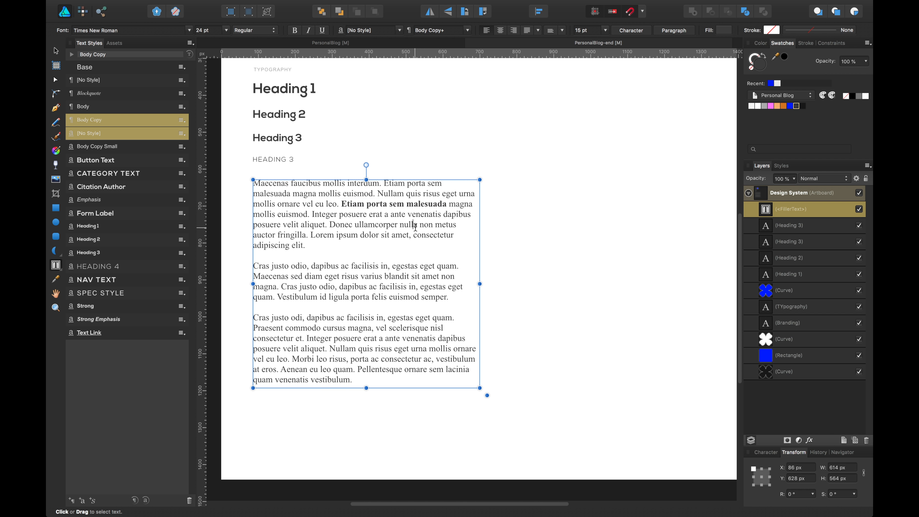
Make the phrase "Donec ullamcorper nulla" in the first body copy paragraph italic.
{"action": "left_click", "coordinate": [330, 225]}
{"action": "left_click_drag", "start_coordinate": [330, 225], "coordinate": [419, 226]}
{"action": "key", "text": "super+i"}
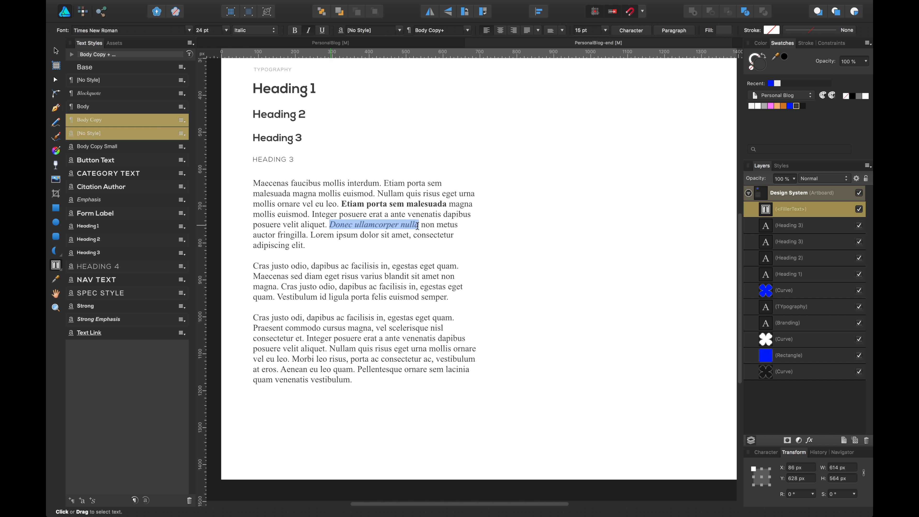
{"action": "left_click", "coordinate": [349, 277]}
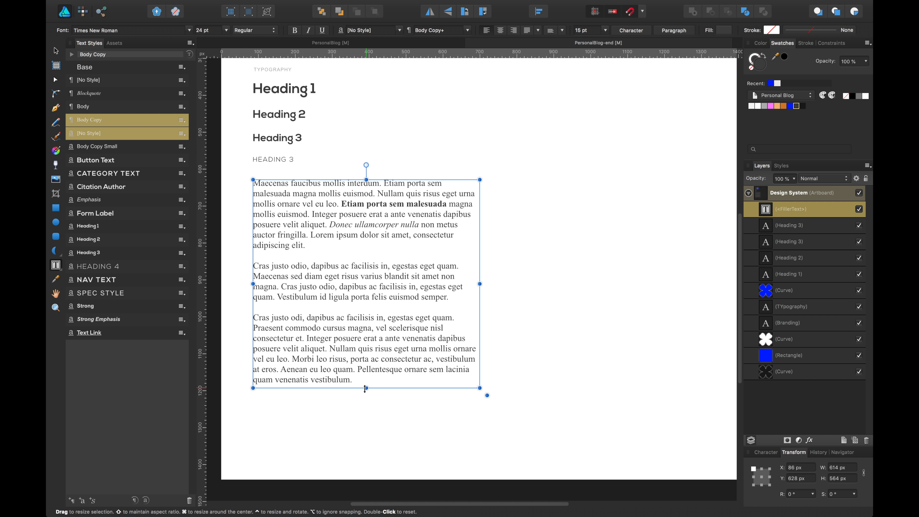
Cut the body copy to its first two paragraphs in a frame about 361 px high, and save the document.
{"action": "left_click_drag", "start_coordinate": [365, 388], "coordinate": [369, 314]}
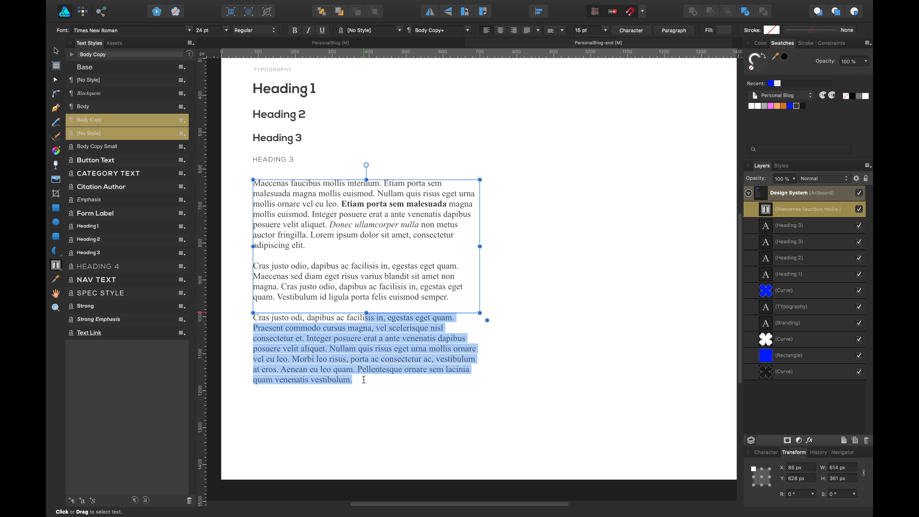
{"action": "left_click", "coordinate": [355, 242]}
{"action": "double_click", "coordinate": [341, 365]}
{"action": "left_click_drag", "start_coordinate": [365, 380], "coordinate": [251, 310]}
{"action": "key", "text": "BackSpace"}
{"action": "left_click", "coordinate": [410, 170]}
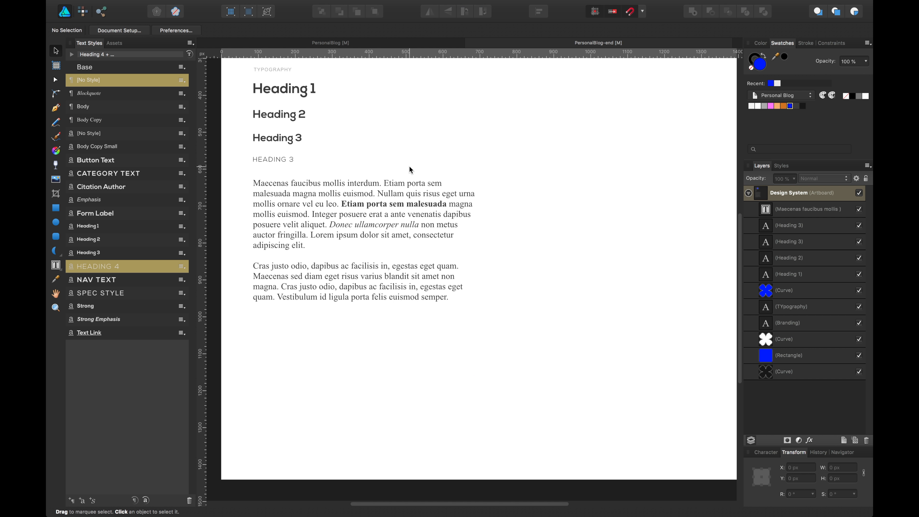
{"action": "key", "text": "cmd+s"}
Copy the whole quote text from the Blockquote group in the PersonalBlog document.
{"action": "left_click", "coordinate": [346, 42]}
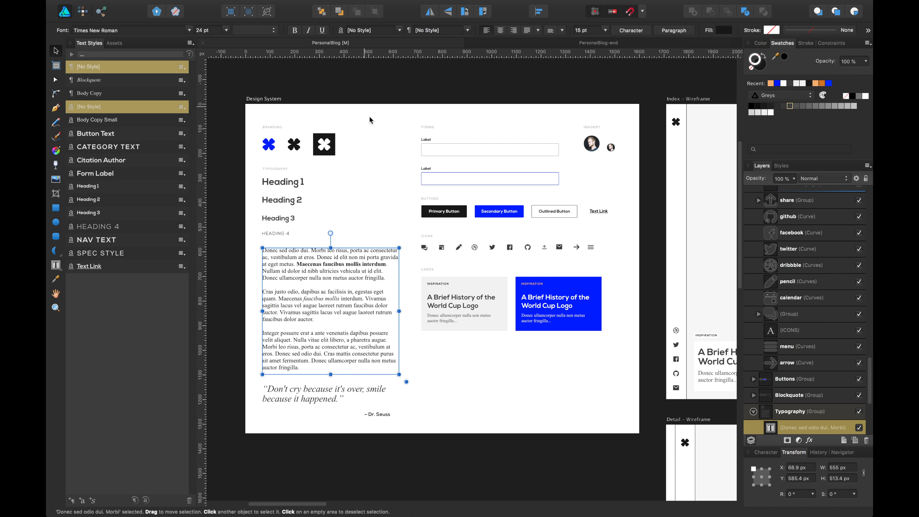
{"action": "left_click", "coordinate": [327, 410]}
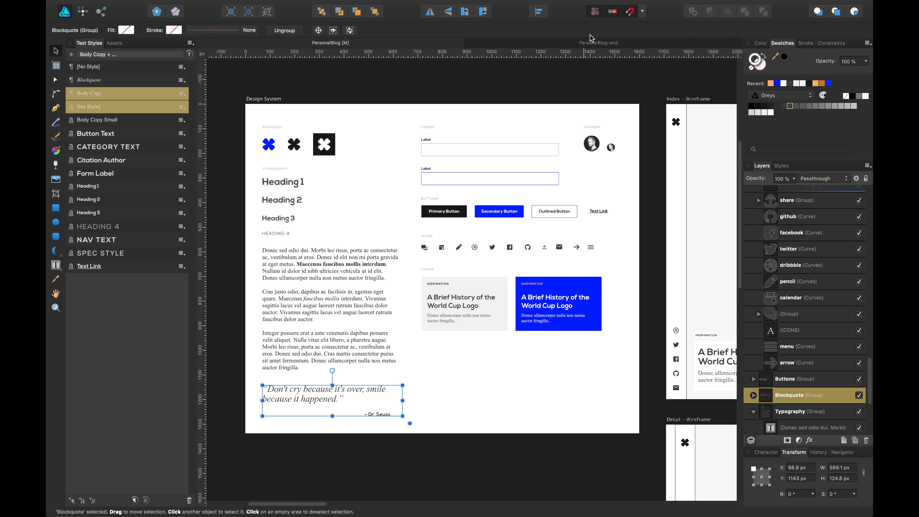
{"action": "left_click", "coordinate": [586, 42]}
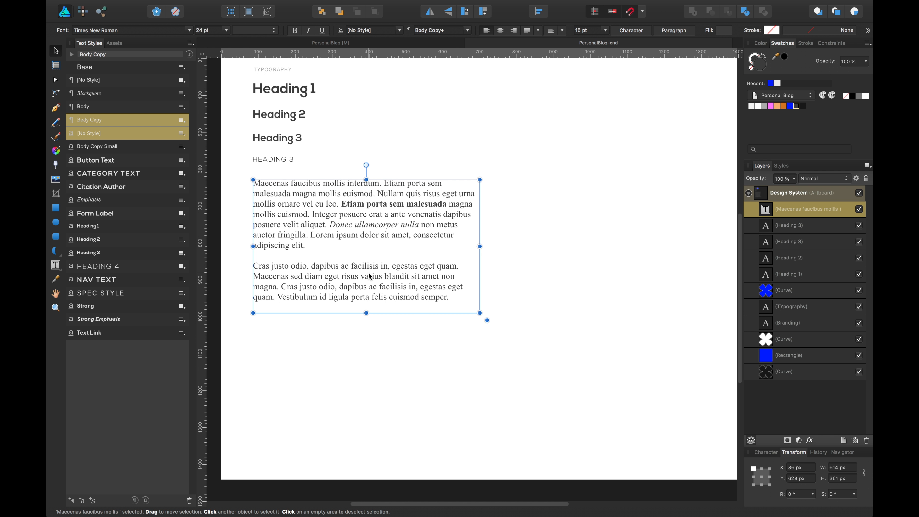
{"action": "left_click", "coordinate": [361, 325]}
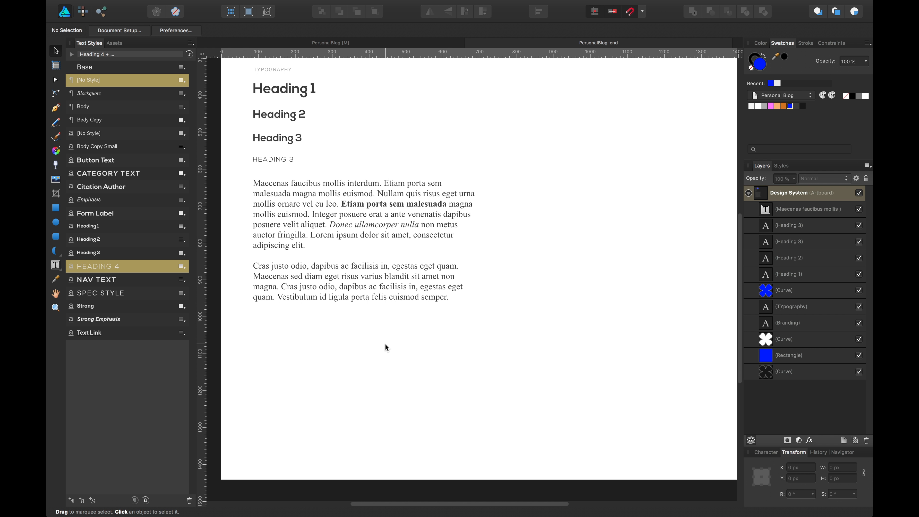
{"action": "scroll", "coordinate": [369, 358], "scroll_direction": "down", "scroll_amount": 2}
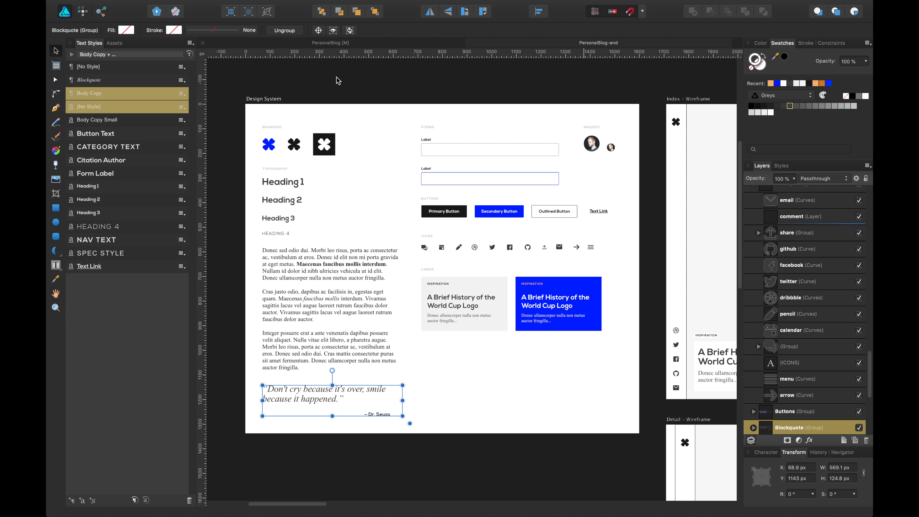
{"action": "double_click", "coordinate": [322, 401]}
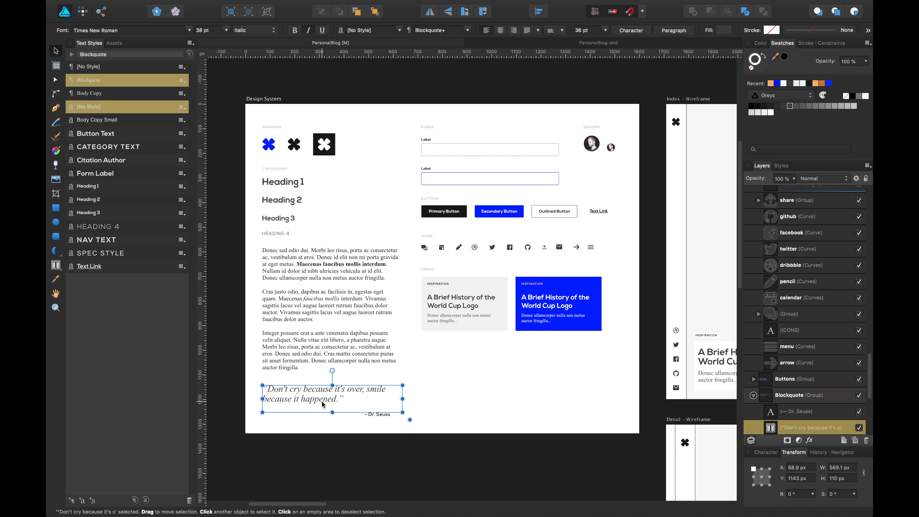
{"action": "triple_click", "coordinate": [324, 394]}
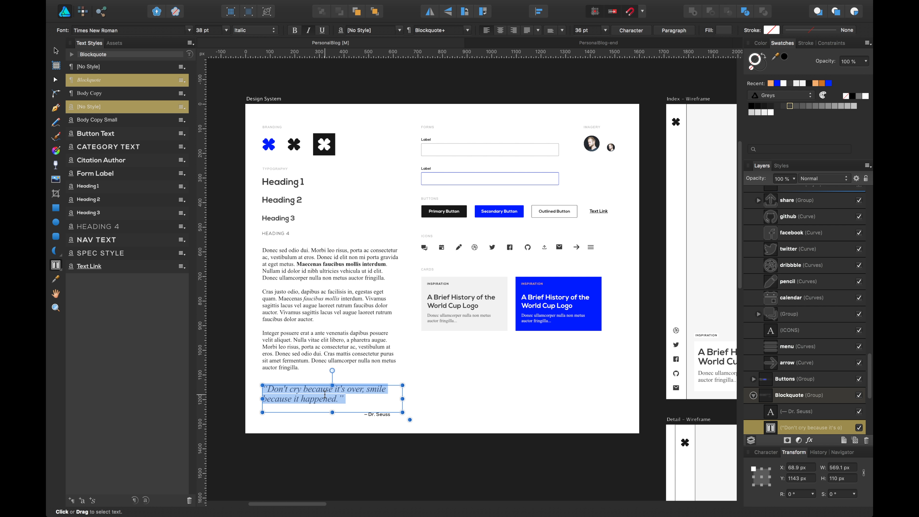
{"action": "key", "text": "super+c"}
Paste the quote into a new text frame below the body copy in PersonalBlog-end, sized about 584 × 225 px.
{"action": "left_click", "coordinate": [637, 45]}
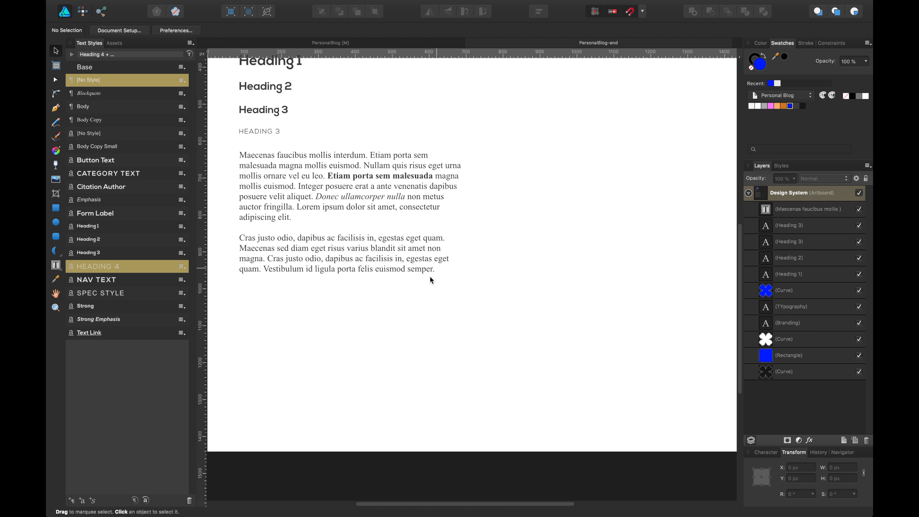
{"action": "left_click", "coordinate": [56, 266]}
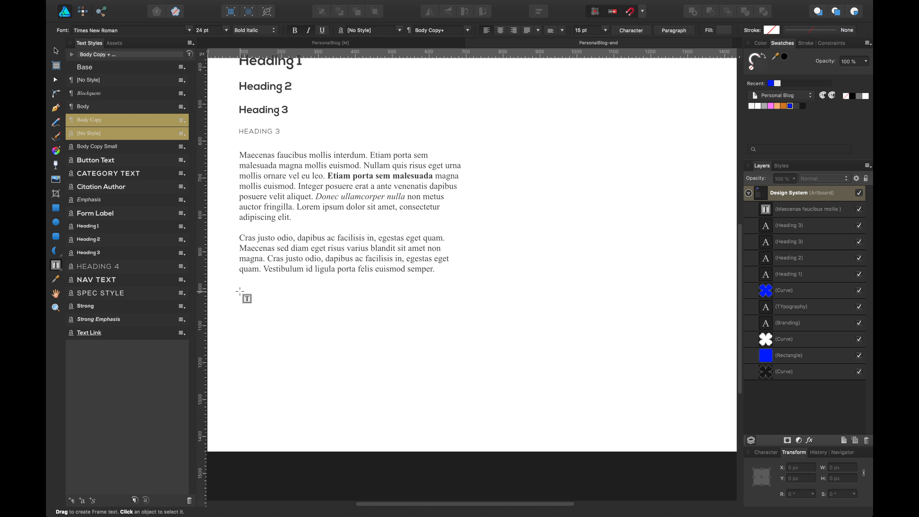
{"action": "left_click_drag", "start_coordinate": [240, 292], "coordinate": [485, 378]}
{"action": "key", "text": "super+v"}
{"action": "left_click_drag", "start_coordinate": [482, 333], "coordinate": [457, 326]}
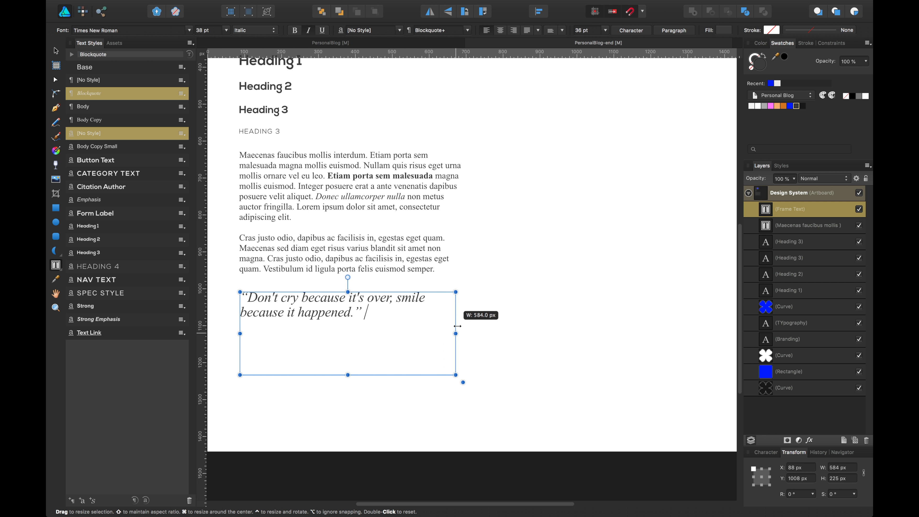
{"action": "left_click", "coordinate": [56, 52]}
{"action": "left_click", "coordinate": [373, 118]}
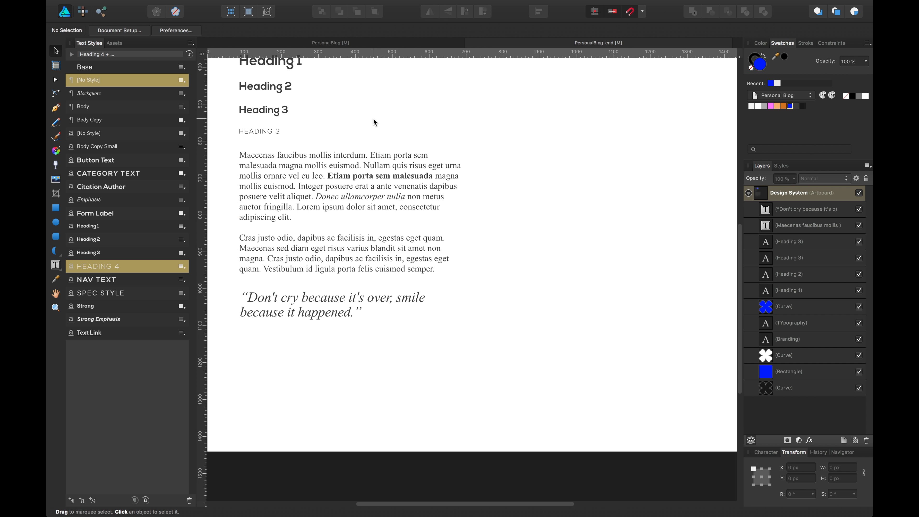
Check the text style of the pasted quote, and copy the "— Dr. Seuss" attribution from the PersonalBlog document.
{"action": "left_click", "coordinate": [290, 305]}
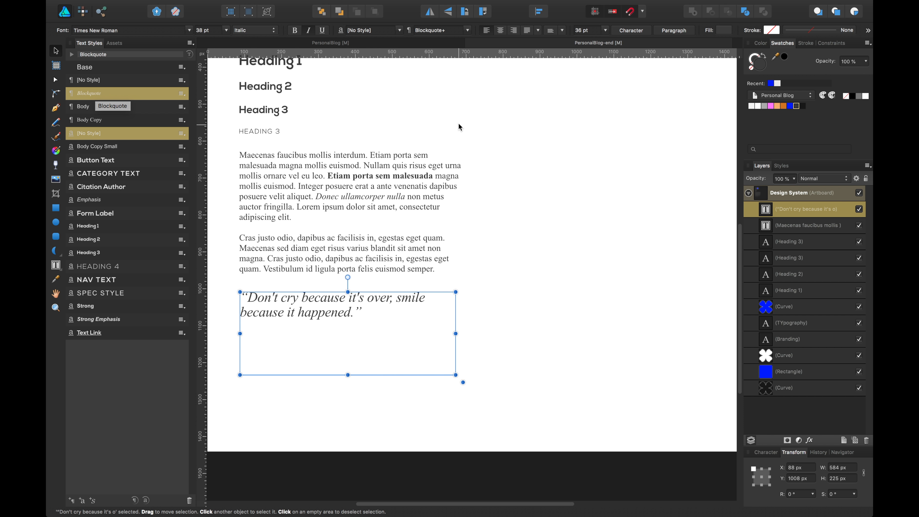
{"action": "left_click", "coordinate": [450, 108]}
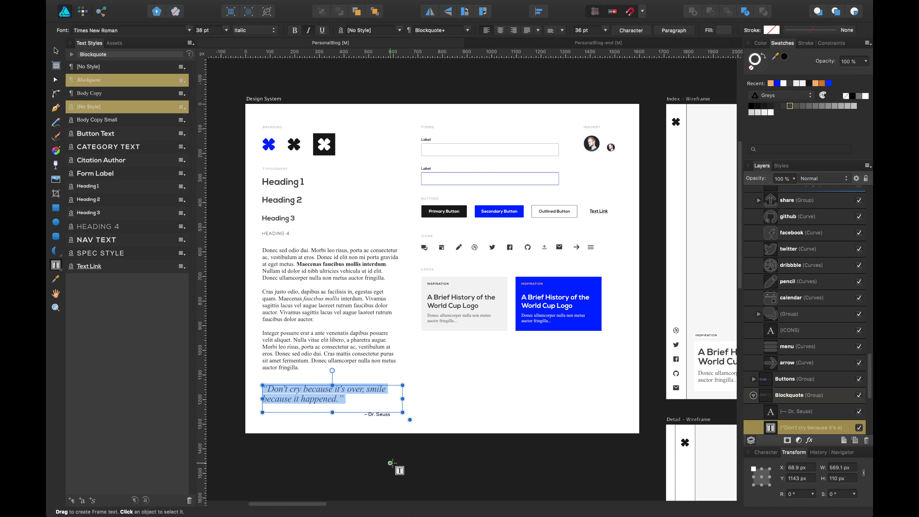
{"action": "key", "text": "Escape"}
{"action": "left_click", "coordinate": [376, 413]}
{"action": "key", "text": "super+c"}
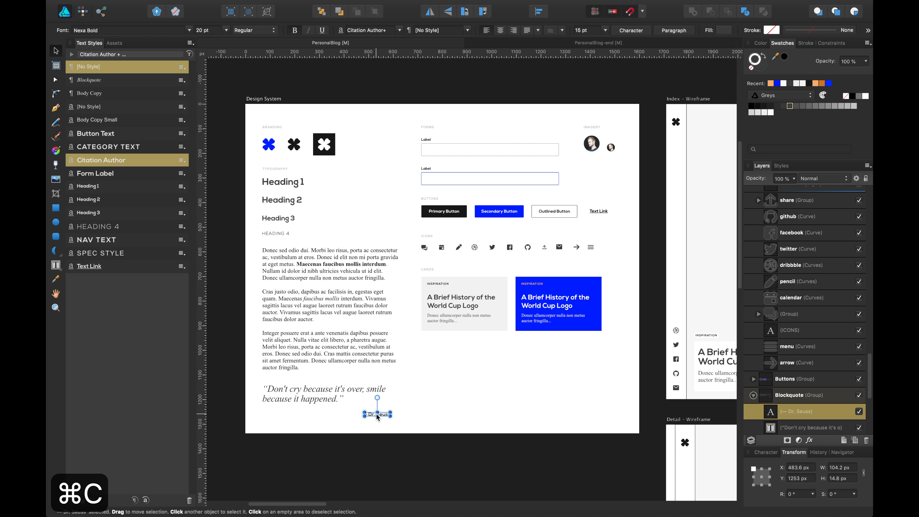
Paste the attribution into PersonalBlog-end and place it just below the quote, flush with the right edge of the quote's frame.
{"action": "left_click", "coordinate": [595, 44]}
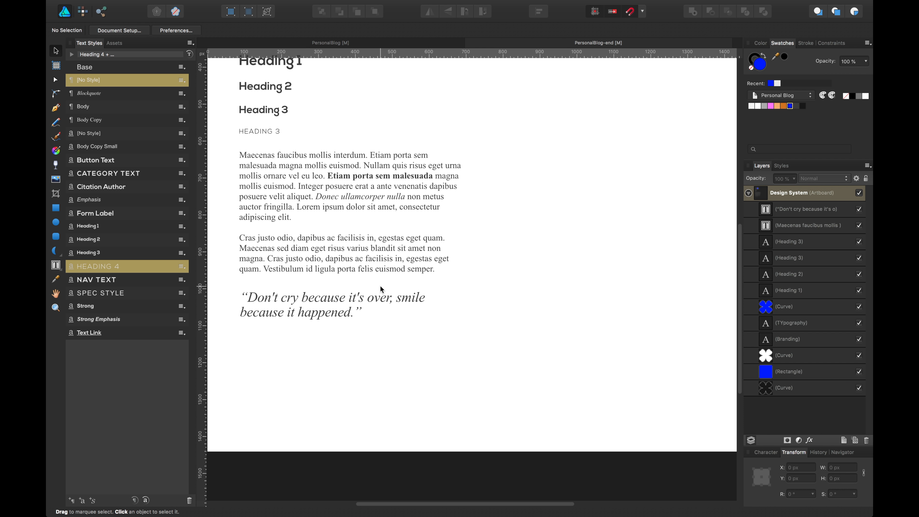
{"action": "left_click", "coordinate": [363, 302]}
{"action": "key", "text": "super+v"}
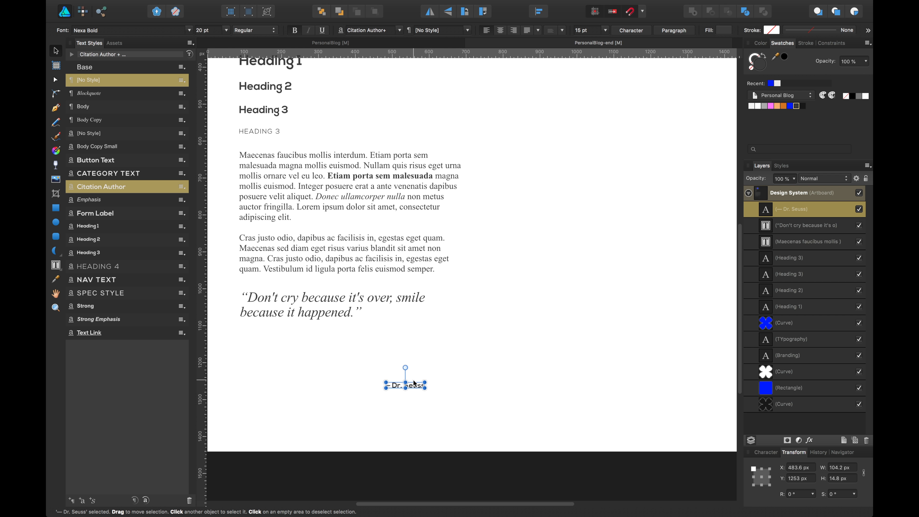
{"action": "left_click_drag", "start_coordinate": [413, 389], "coordinate": [447, 340]}
{"action": "left_click", "coordinate": [492, 302]}
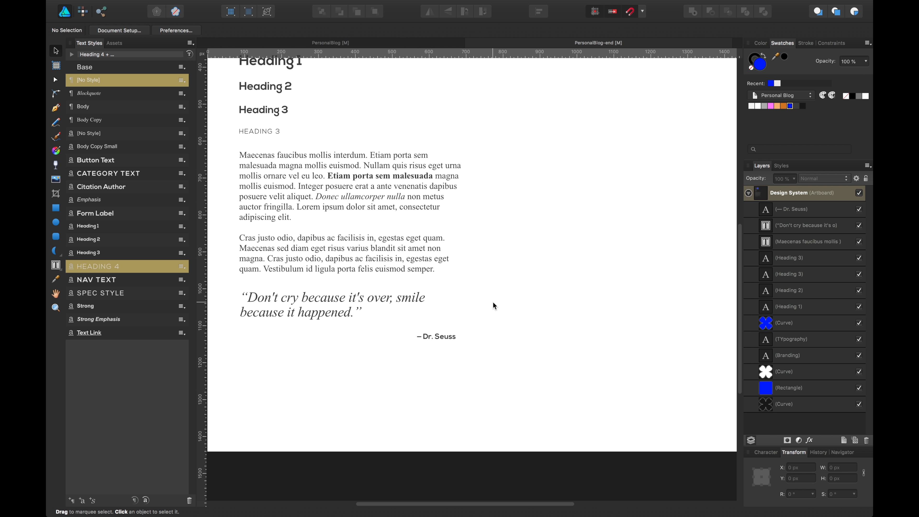
Group the quote frame with its "— Dr. Seuss" attribution and deselect the group.
{"action": "left_click", "coordinate": [449, 342]}
{"action": "left_click", "coordinate": [449, 341], "text": "shift"}
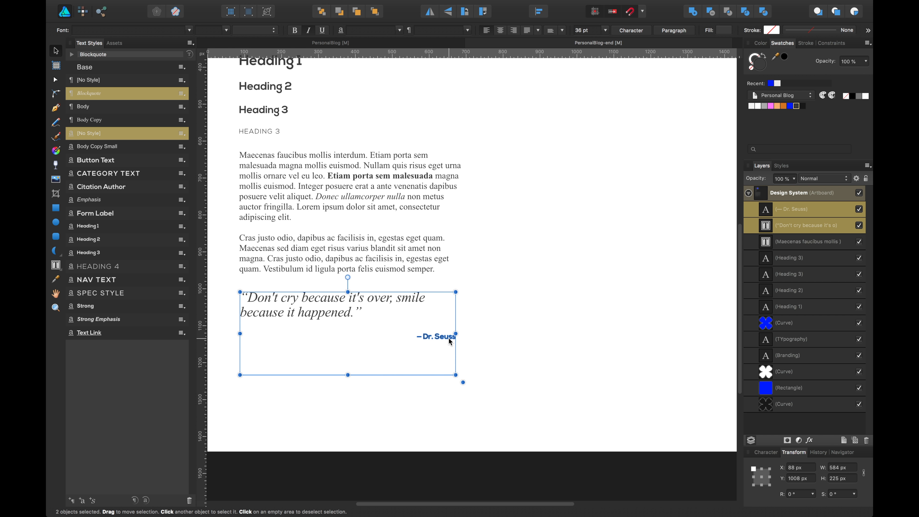
{"action": "key", "text": "super+g"}
{"action": "left_click", "coordinate": [525, 289]}
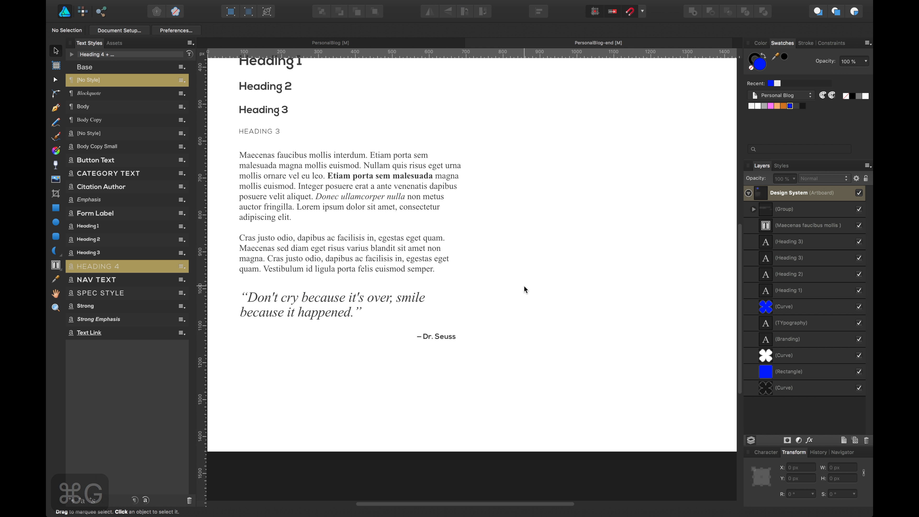
{"action": "key", "text": "super+0"}
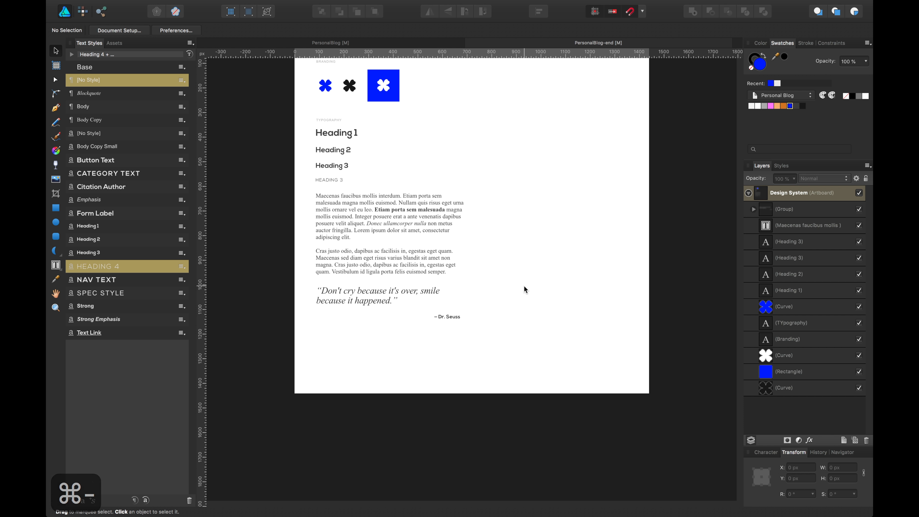
{"action": "left_click", "coordinate": [244, 92]}
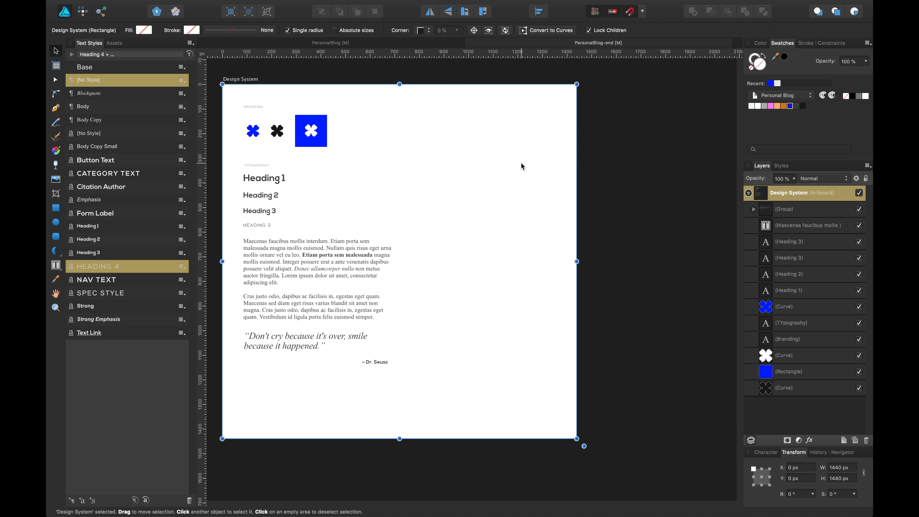
{"action": "left_click_drag", "start_coordinate": [578, 264], "coordinate": [597, 264]}
{"action": "key", "text": "super+equal"}
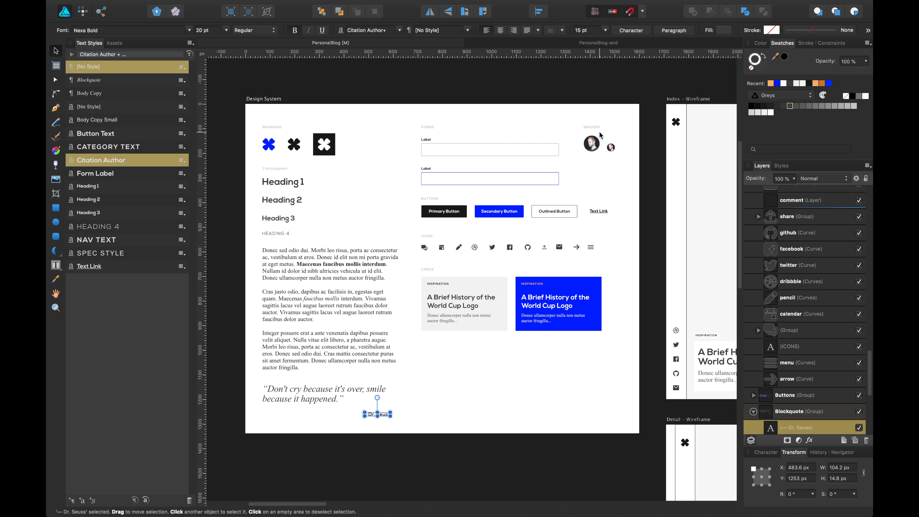
Copy the Imagery group from the PersonalBlog document into PersonalBlog-end and place it near the artboard's upper-right corner, at about X 1209 px.
{"action": "left_click", "coordinate": [597, 145]}
{"action": "key", "text": "super+c"}
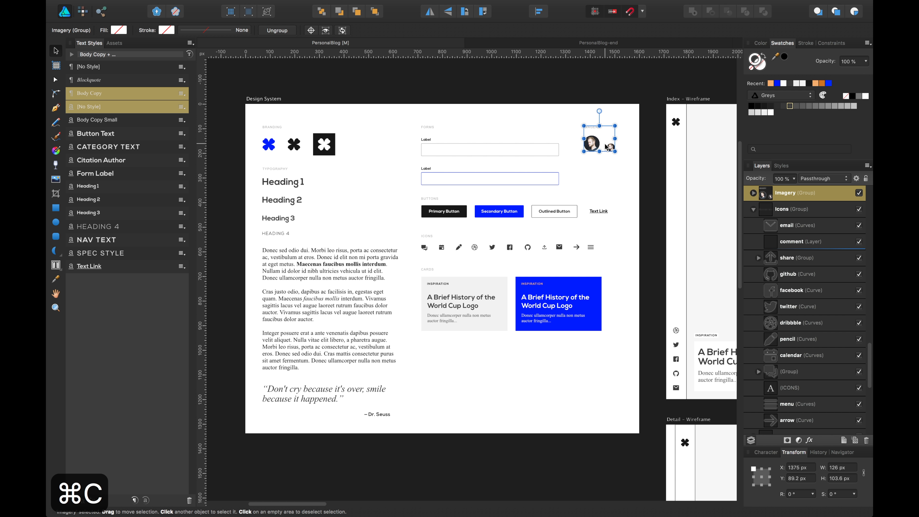
{"action": "left_click", "coordinate": [569, 43]}
{"action": "key", "text": "super+v"}
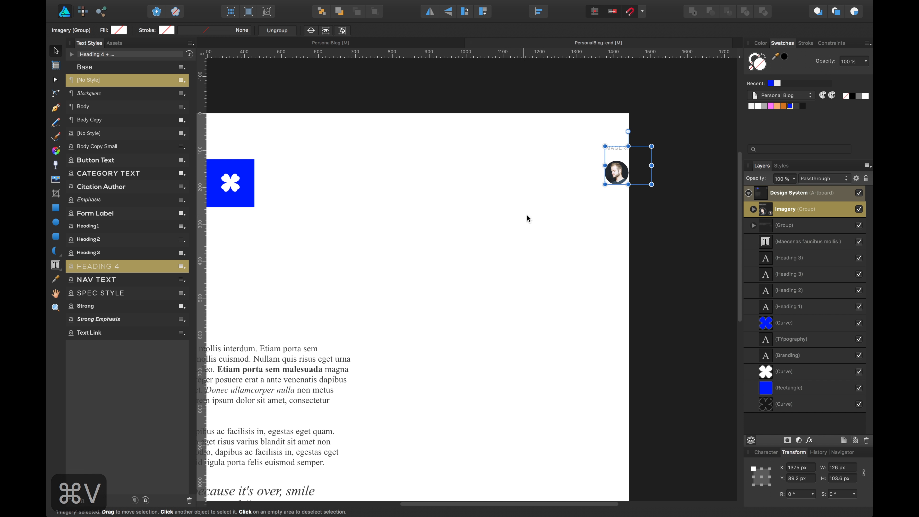
{"action": "left_click_drag", "start_coordinate": [619, 172], "coordinate": [558, 173]}
{"action": "left_click", "coordinate": [557, 220]}
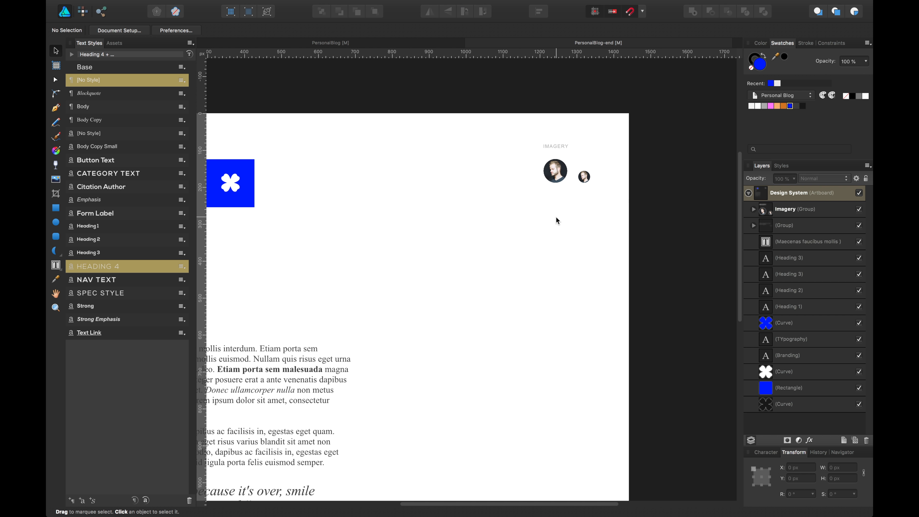
Examine the larger avatar-64 ellipse in the Imagery group and the side-thumb image clipped inside it.
{"action": "left_click", "coordinate": [557, 175]}
{"action": "left_click", "coordinate": [559, 179]}
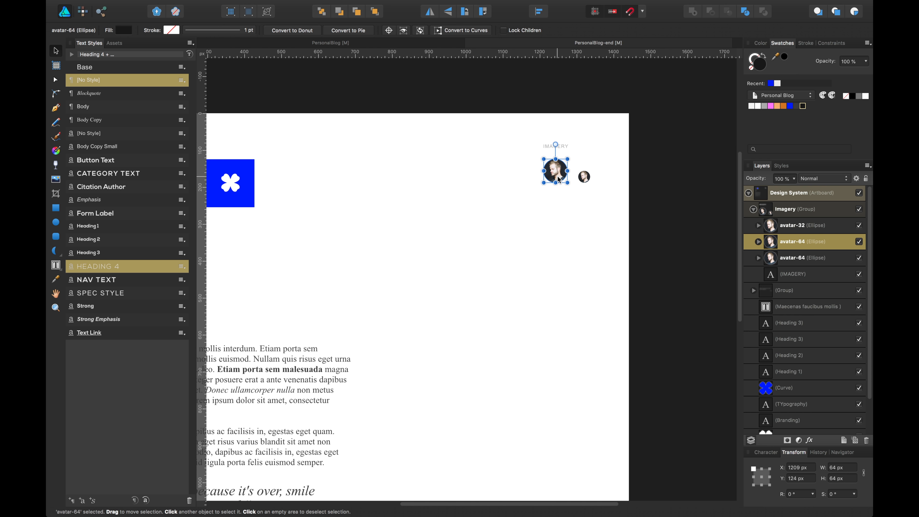
{"action": "left_click", "coordinate": [758, 241]}
{"action": "left_click", "coordinate": [789, 258]}
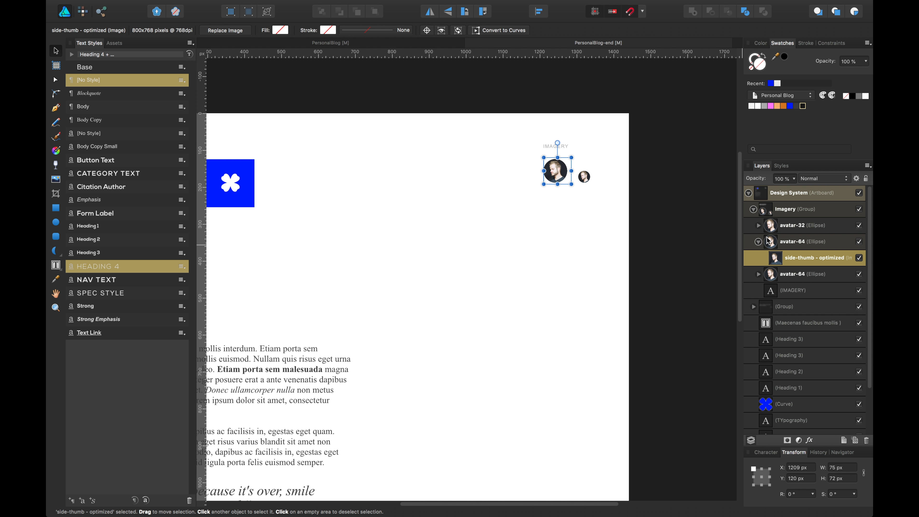
{"action": "left_click", "coordinate": [529, 240]}
{"action": "left_click", "coordinate": [556, 176]}
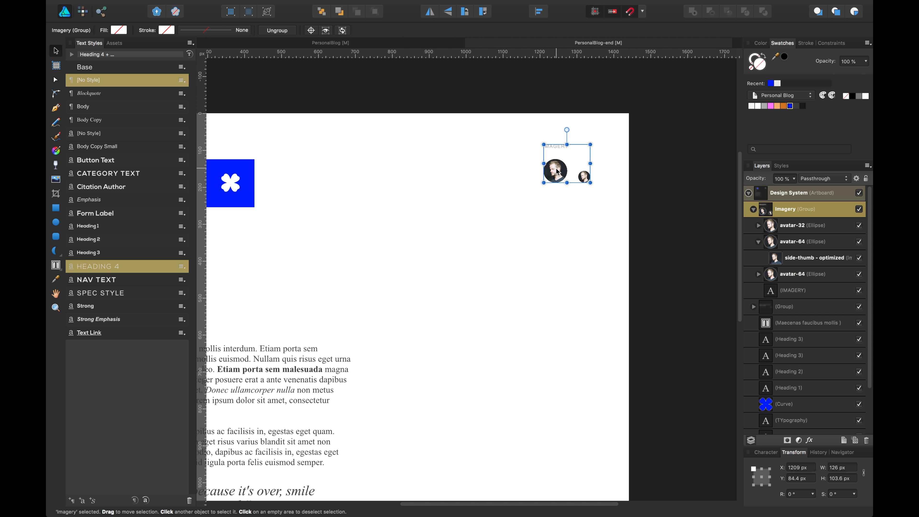
{"action": "double_click", "coordinate": [556, 173]}
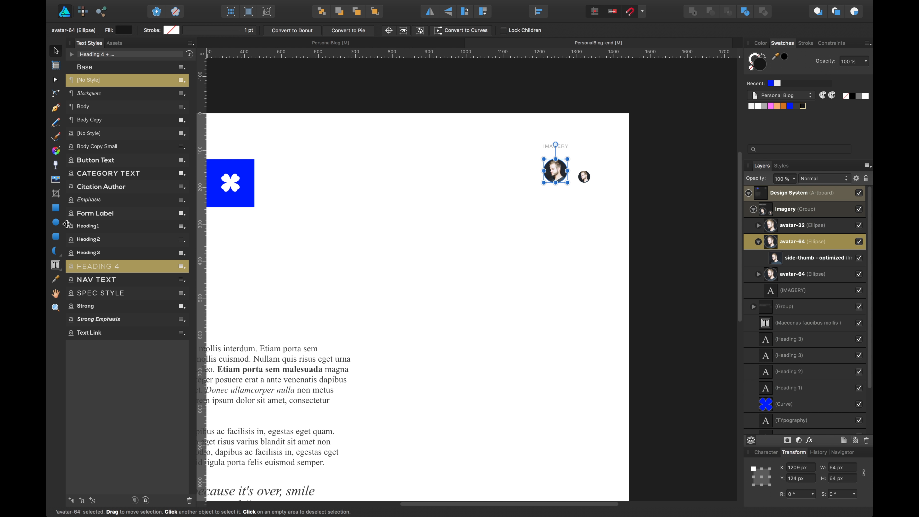
Draw a trial circle about 126 px wide below the logos and avatars, and delete it.
{"action": "left_click", "coordinate": [56, 225]}
{"action": "left_click_drag", "start_coordinate": [468, 214], "coordinate": [523, 263]}
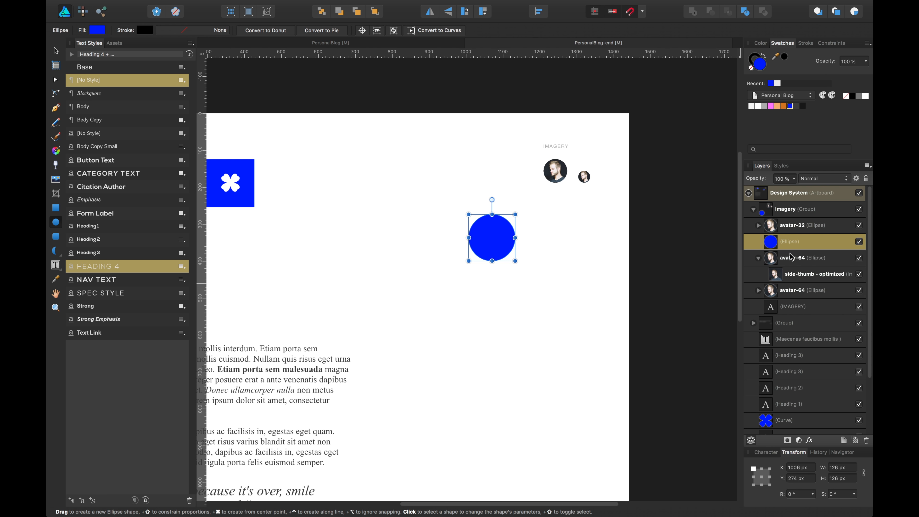
{"action": "key", "text": "BackSpace"}
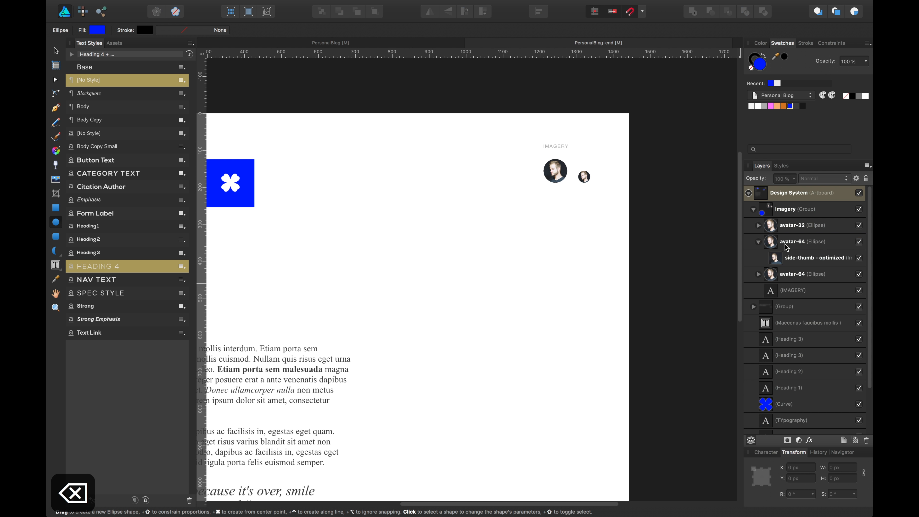
Check the sizes of the avatar-64 and avatar-32 ellipses, and deselect them.
{"action": "left_click", "coordinate": [791, 239]}
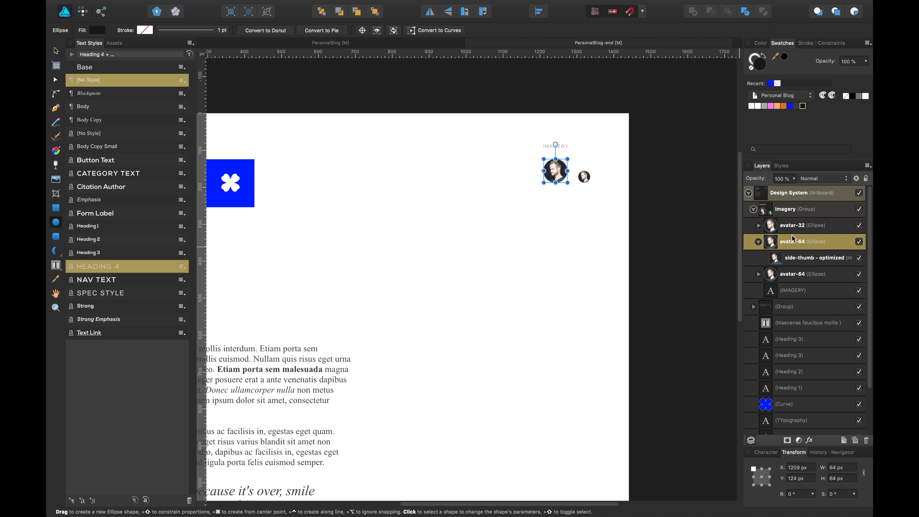
{"action": "left_click", "coordinate": [797, 229]}
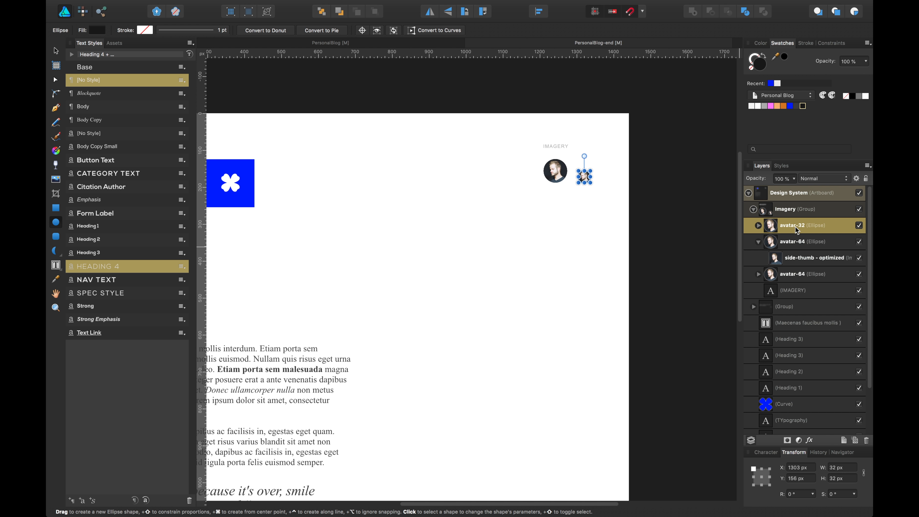
{"action": "key", "text": "v"}
{"action": "left_click", "coordinate": [531, 226]}
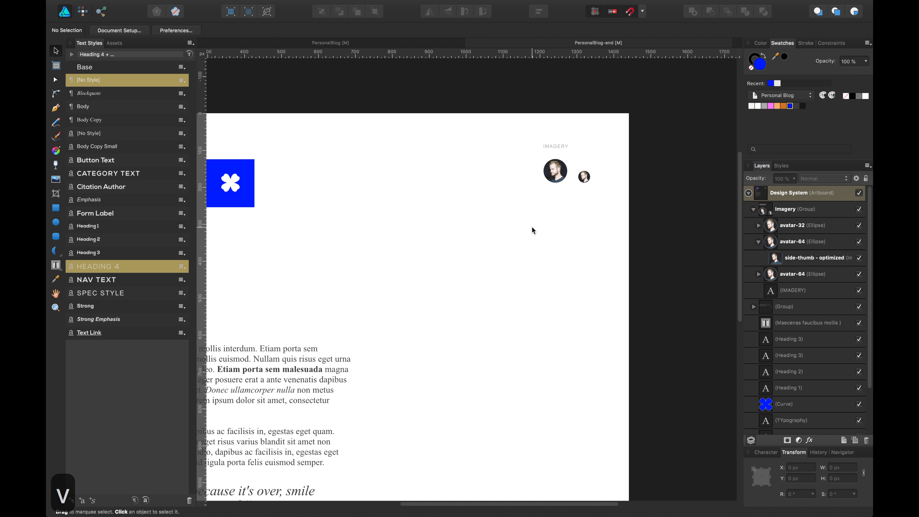
Add a "Forms" art text label between the Branding and Imagery sections and apply the Spec Style text style.
{"action": "left_click_drag", "start_coordinate": [524, 225], "coordinate": [588, 238]}
{"action": "key", "text": "t"}
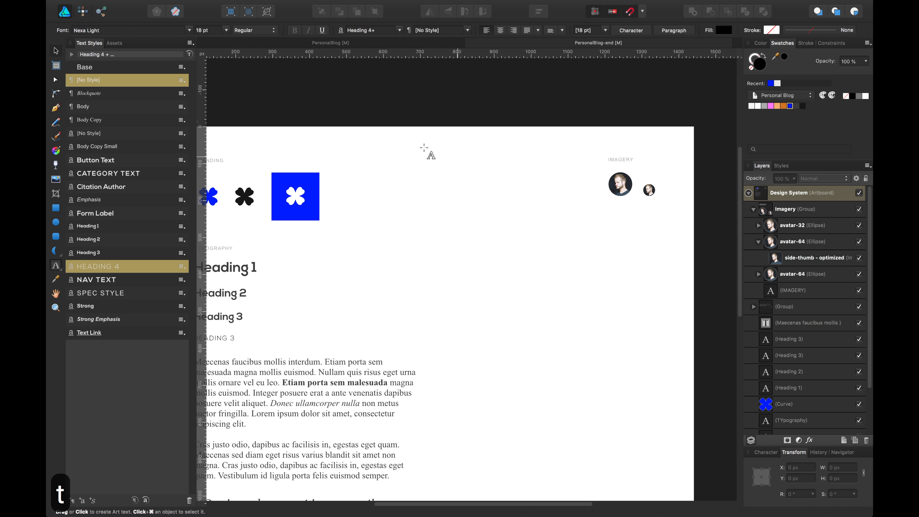
{"action": "left_click", "coordinate": [417, 162]}
{"action": "type", "text": "Forms"}
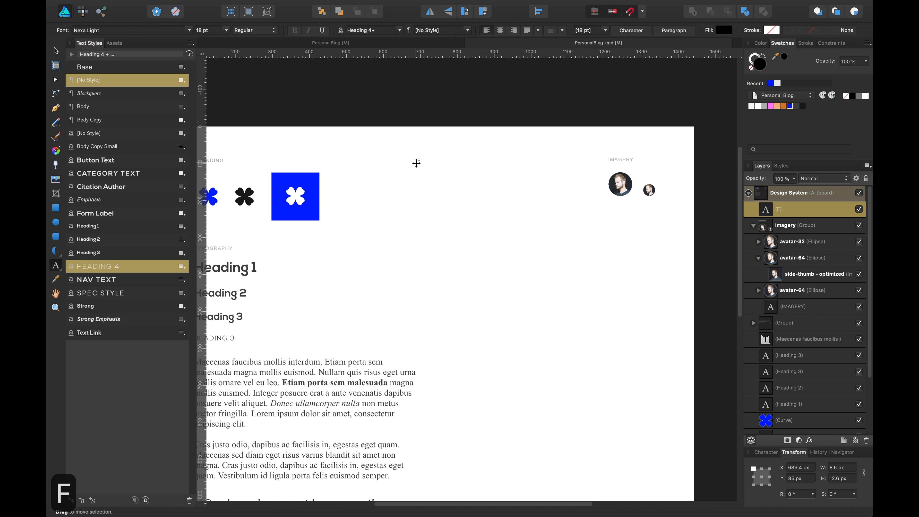
{"action": "key", "text": "Escape"}
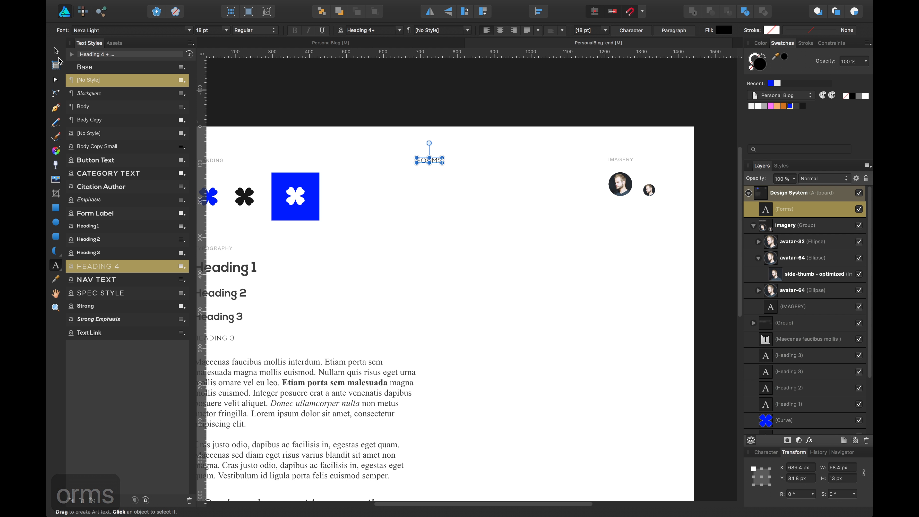
{"action": "left_click", "coordinate": [107, 294]}
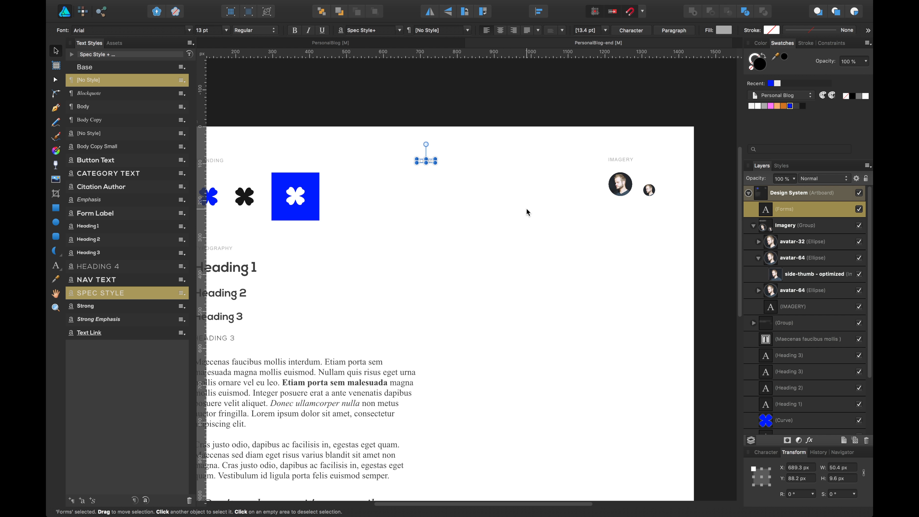
{"action": "left_click", "coordinate": [526, 207]}
Line up the Forms label vertically with the Branding label and the Imagery group, and save the document.
{"action": "left_click", "coordinate": [429, 160]}
{"action": "left_click_drag", "start_coordinate": [428, 163], "coordinate": [428, 161]}
{"action": "left_click", "coordinate": [612, 162], "text": "shift"}
{"action": "left_click", "coordinate": [538, 11]}
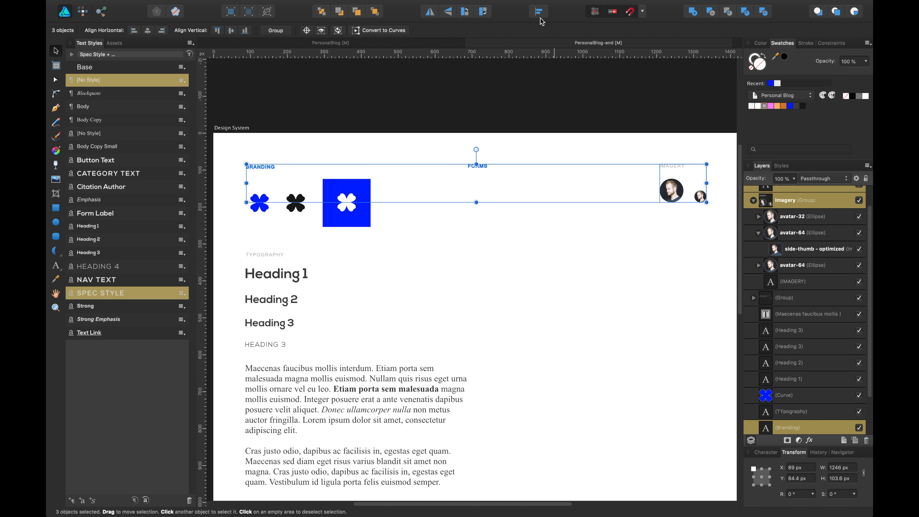
{"action": "left_click", "coordinate": [422, 239]}
{"action": "key", "text": "super+s"}
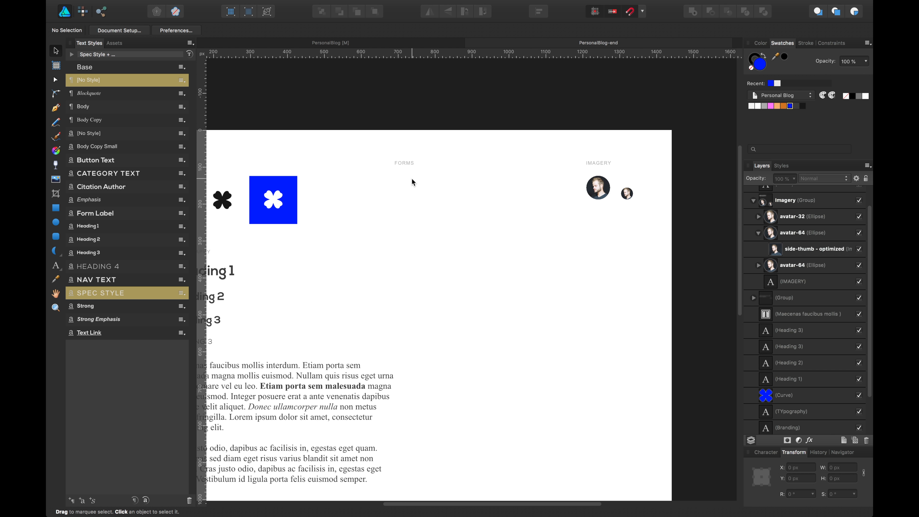
Draw a blue rectangle about 465 × 48 px below the Forms label.
{"action": "left_click", "coordinate": [58, 207]}
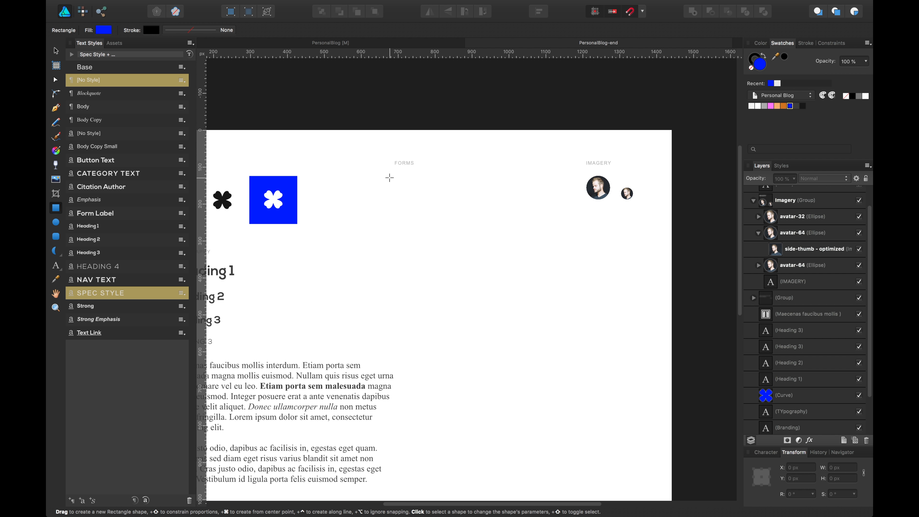
{"action": "left_click_drag", "start_coordinate": [389, 180], "coordinate": [561, 197]}
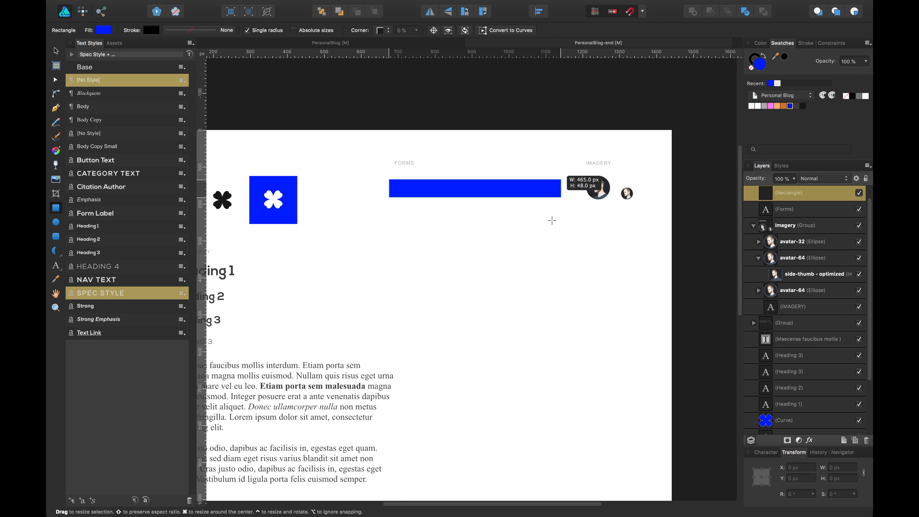
{"action": "left_click", "coordinate": [521, 220]}
Move the blue rectangle left to X 656 px and line up the Forms label with its left edge.
{"action": "key", "text": "v"}
{"action": "left_click_drag", "start_coordinate": [488, 194], "coordinate": [481, 194]}
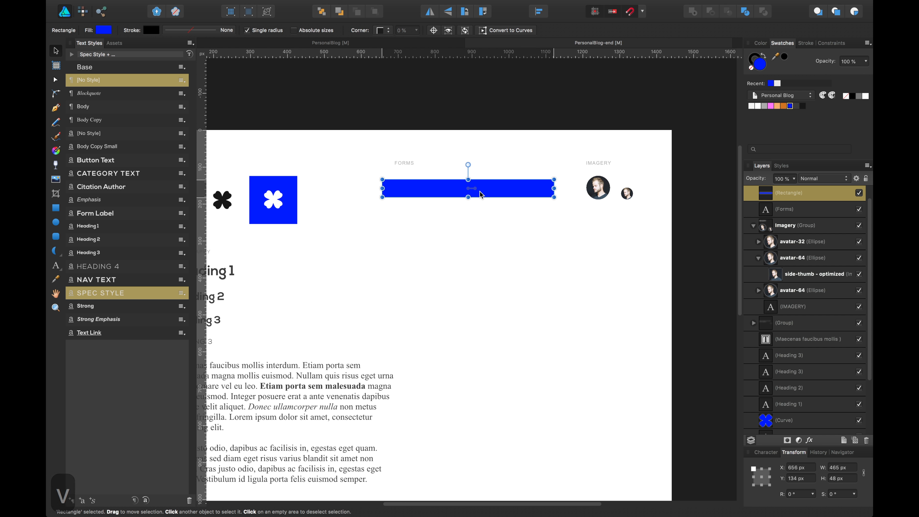
{"action": "left_click_drag", "start_coordinate": [401, 164], "coordinate": [390, 165]}
{"action": "left_click", "coordinate": [412, 190]}
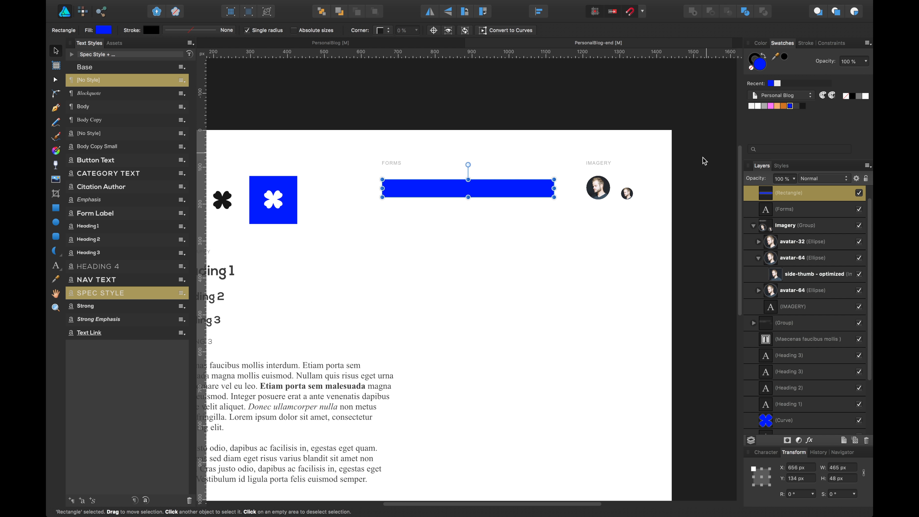
Place the basic labelled form field from the Personal Blog assets below the blue rectangle, flush with its left edge.
{"action": "left_click", "coordinate": [115, 43]}
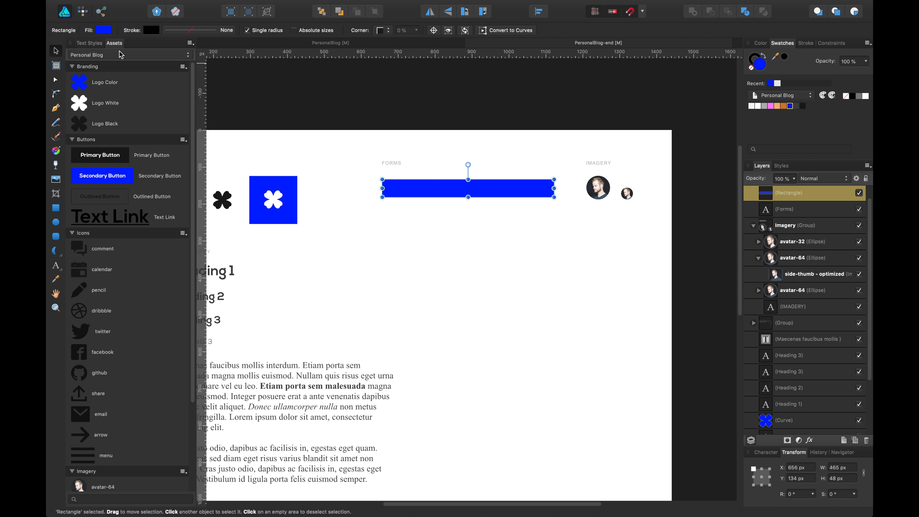
{"action": "scroll", "coordinate": [119, 224], "scroll_direction": "down", "scroll_amount": 5}
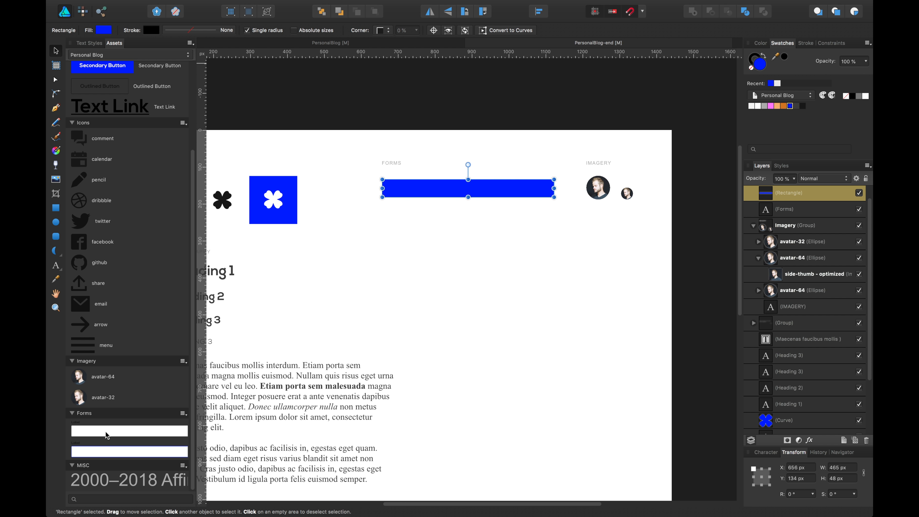
{"action": "left_click_drag", "start_coordinate": [107, 432], "coordinate": [484, 247]}
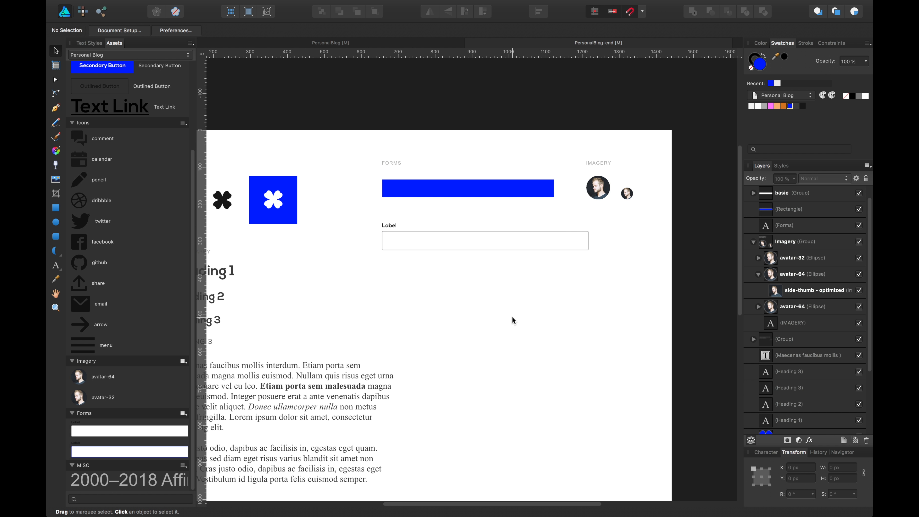
{"action": "left_click", "coordinate": [495, 243]}
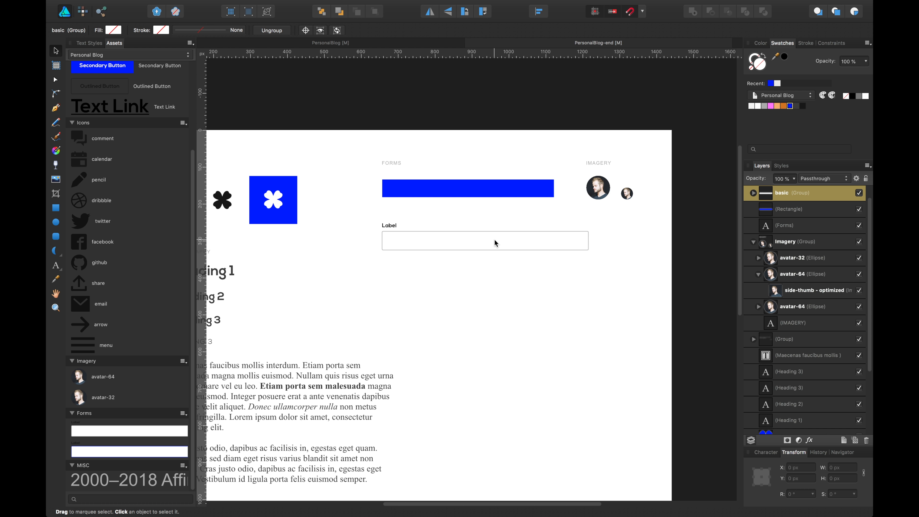
Give the blue rectangle rounded corners with an absolute radius of 3 px.
{"action": "left_click", "coordinate": [496, 189]}
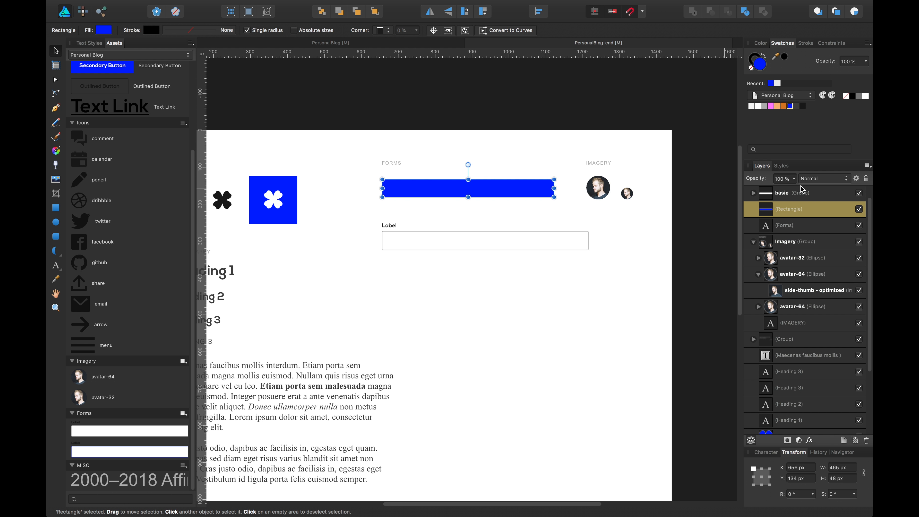
{"action": "left_click", "coordinate": [332, 31]}
{"action": "left_click", "coordinate": [384, 31]}
{"action": "left_click", "coordinate": [394, 39]}
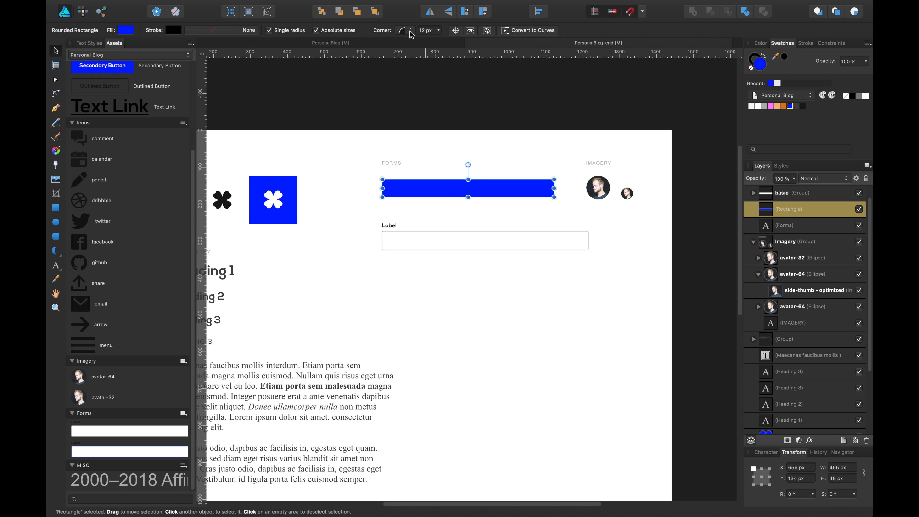
{"action": "left_click", "coordinate": [426, 30]}
{"action": "type", "text": "3"}
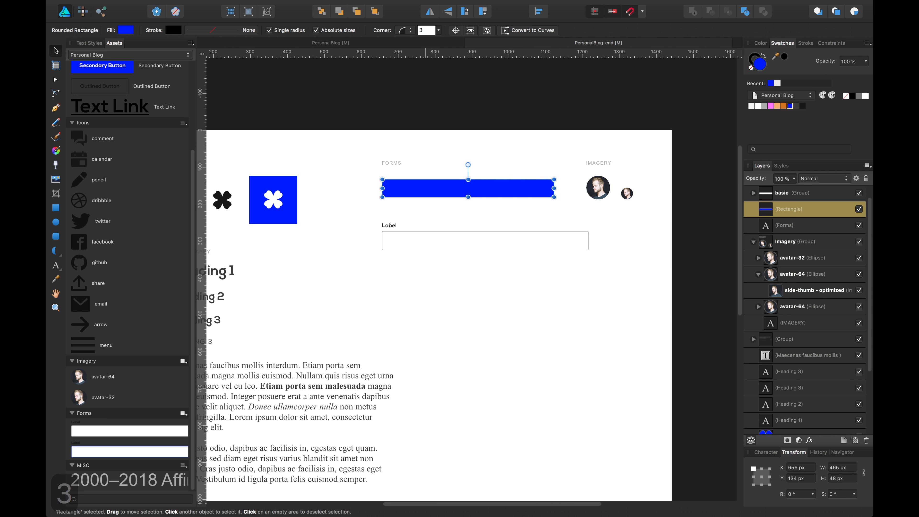
{"action": "key", "text": "Return"}
{"action": "left_click", "coordinate": [482, 214]}
Change the rounded rectangle's fill to white from the Personal Blog palette.
{"action": "left_click", "coordinate": [517, 192]}
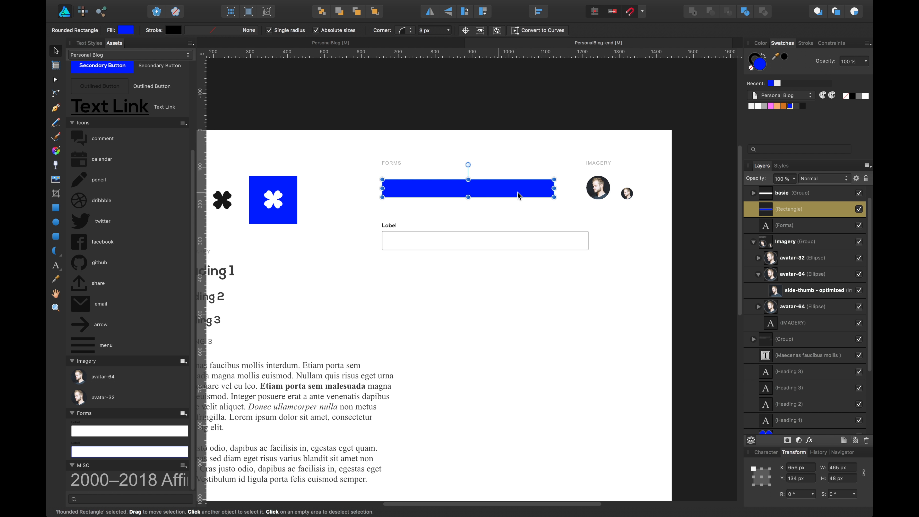
{"action": "left_click", "coordinate": [757, 105]}
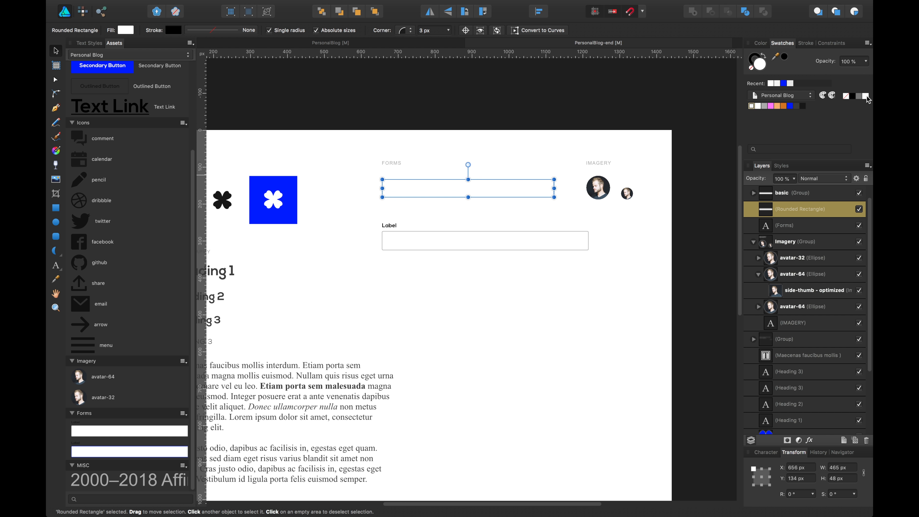
{"action": "left_click", "coordinate": [751, 105]}
{"action": "left_click", "coordinate": [403, 300]}
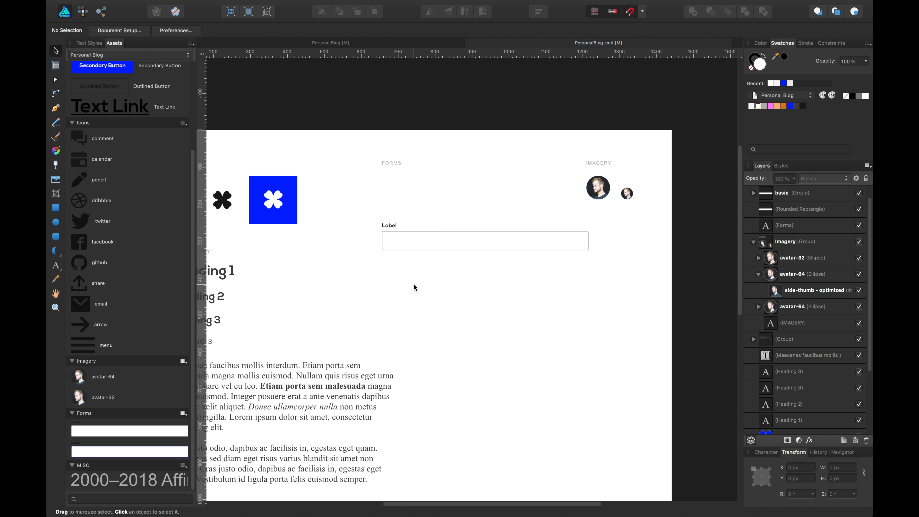
Give the rounded rectangle under the Forms label a solid 1 pt stroke.
{"action": "left_click", "coordinate": [432, 193]}
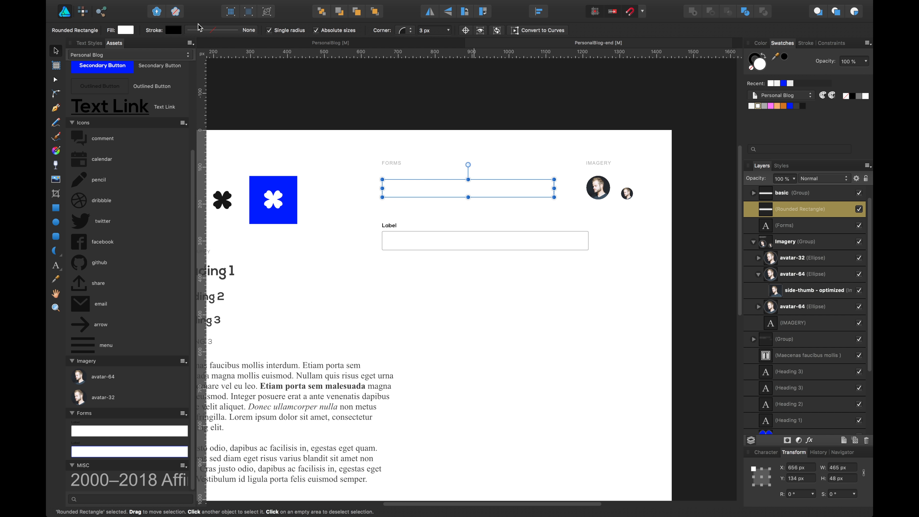
{"action": "left_click", "coordinate": [176, 33]}
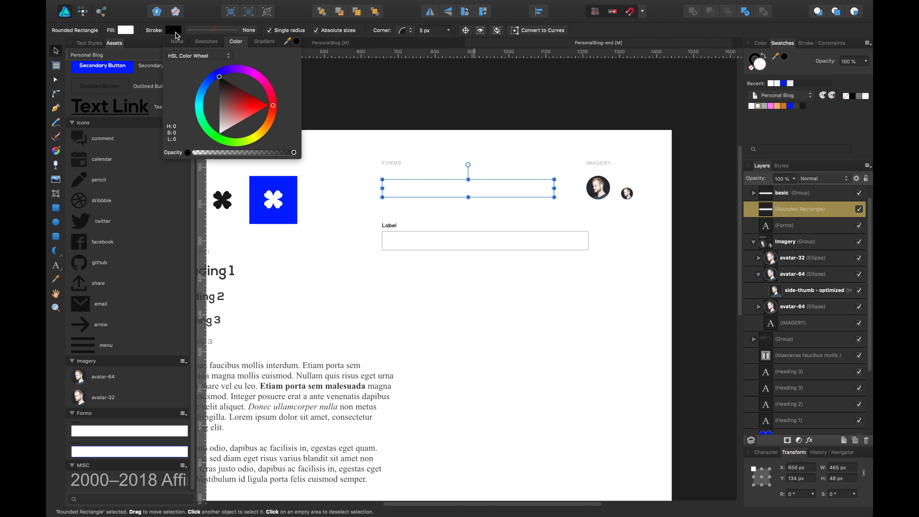
{"action": "left_click", "coordinate": [212, 31]}
{"action": "left_click", "coordinate": [257, 62]}
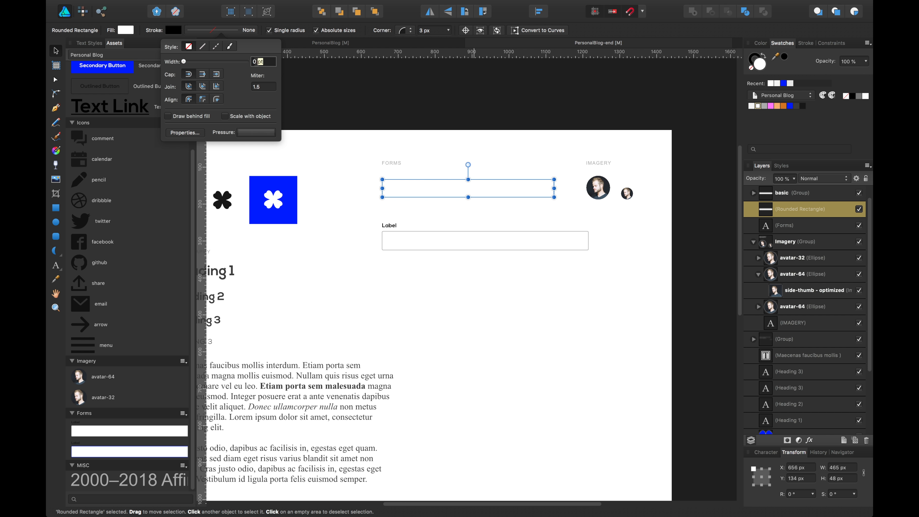
{"action": "type", "text": "1"}
{"action": "key", "text": "Return"}
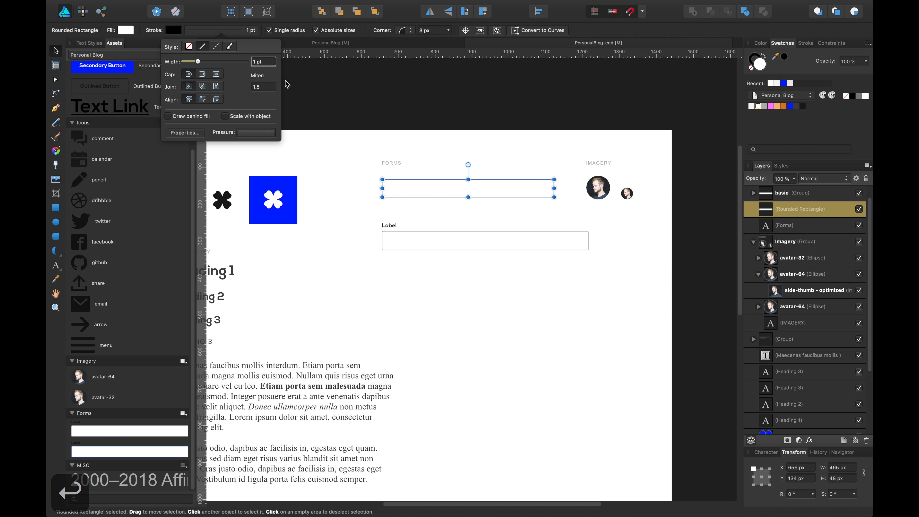
Set the rounded rectangle's stroke colour to light grey, hex DDDDDD.
{"action": "left_click", "coordinate": [178, 33]}
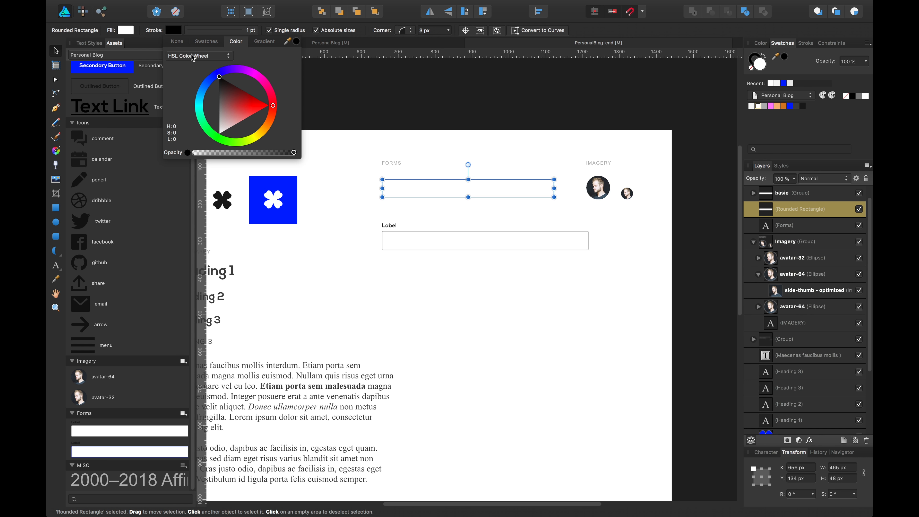
{"action": "left_click_drag", "start_coordinate": [249, 109], "coordinate": [186, 115]}
{"action": "left_click", "coordinate": [187, 57]}
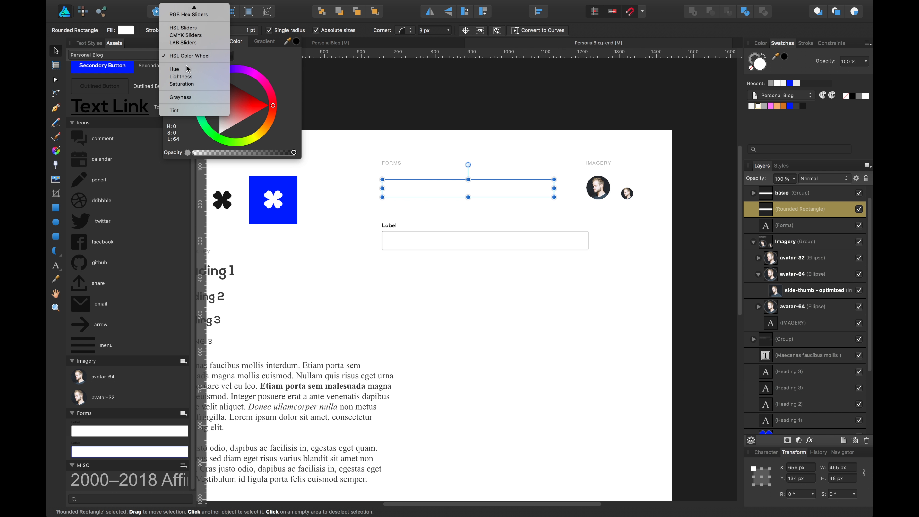
{"action": "left_click", "coordinate": [189, 16]}
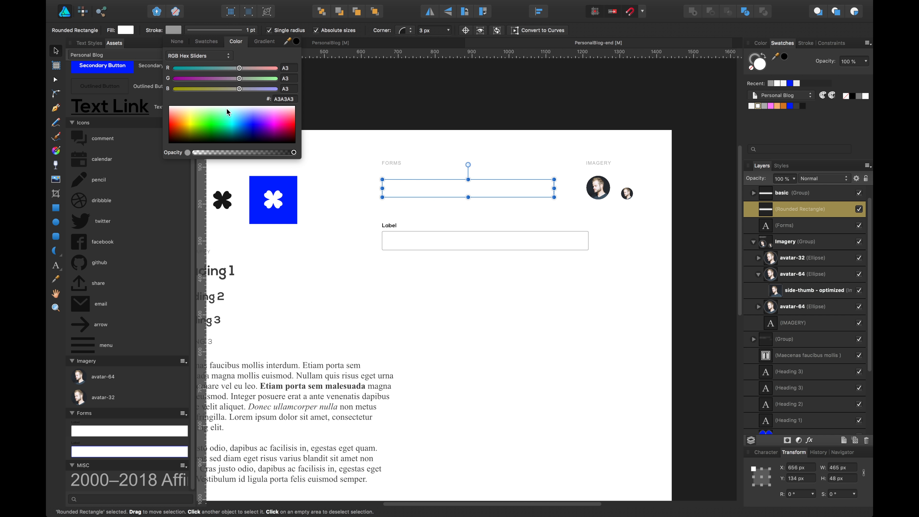
{"action": "left_click", "coordinate": [276, 99]}
{"action": "type", "text": "999999"}
{"action": "key", "text": "Return"}
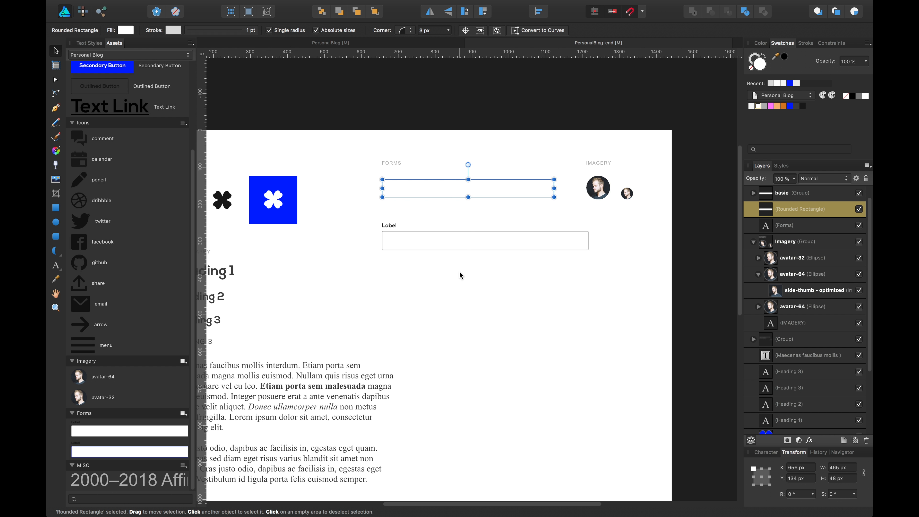
Darken the rounded rectangle's stroke colour to hex 999999 to resemble the outline of the labelled field below.
{"action": "key", "text": "super+equal"}
{"action": "key", "text": "super+equal"}
{"action": "left_click", "coordinate": [174, 30]}
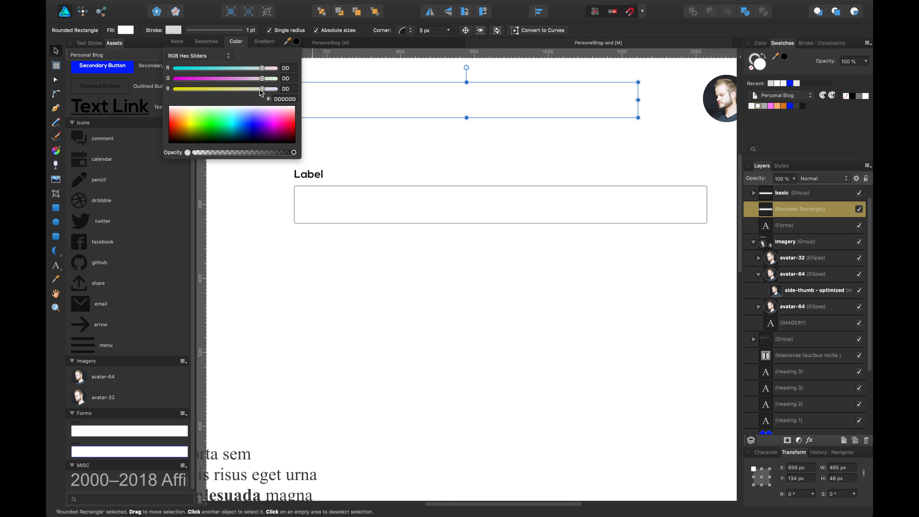
{"action": "left_click", "coordinate": [284, 99]}
{"action": "type", "text": "999999"}
{"action": "key", "text": "Return"}
{"action": "left_click", "coordinate": [711, 151]}
{"action": "left_click_drag", "start_coordinate": [507, 150], "coordinate": [480, 188]}
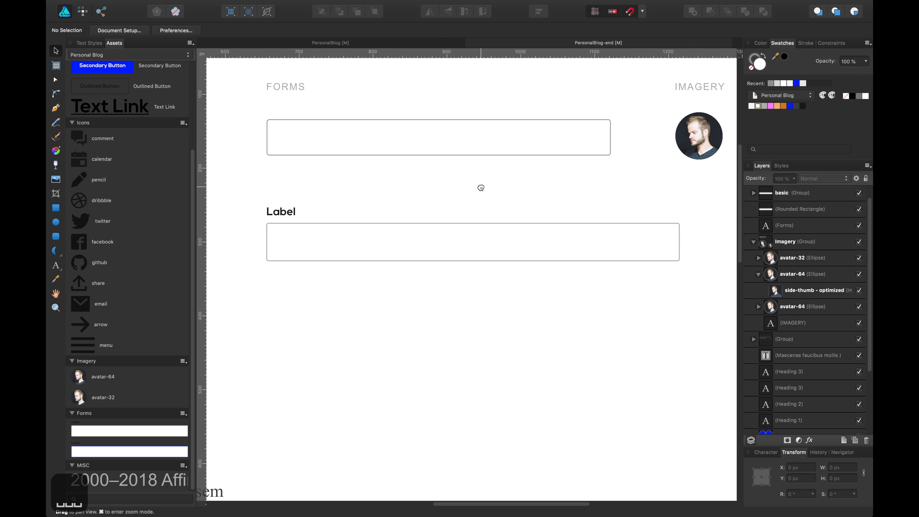
Add an inner shadow to the rounded rectangle with 28% opacity, 7 px radius and a 270° angle.
{"action": "left_click", "coordinate": [493, 150]}
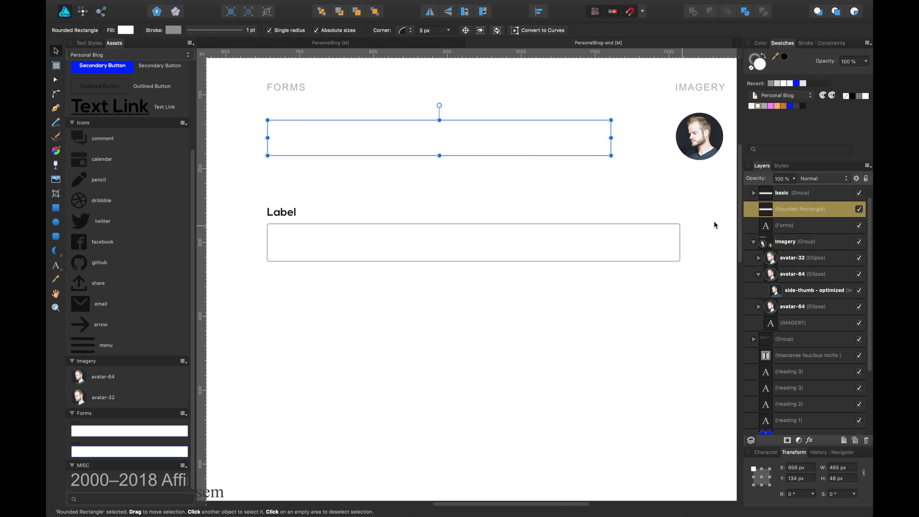
{"action": "left_click", "coordinate": [810, 440]}
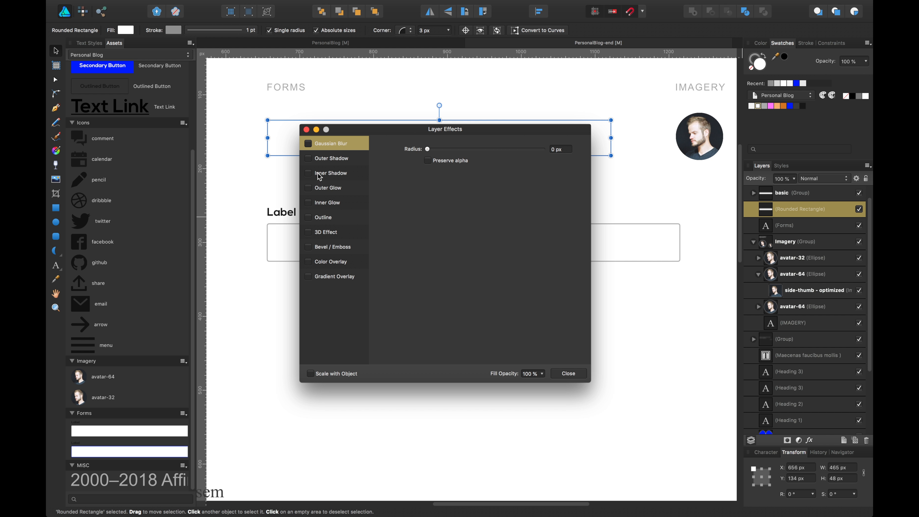
{"action": "left_click", "coordinate": [308, 173]}
{"action": "left_click", "coordinate": [325, 178]}
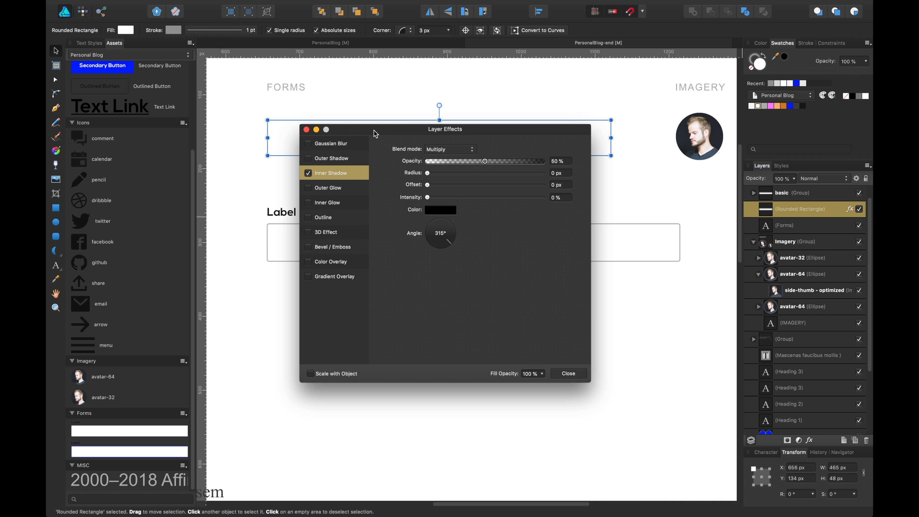
{"action": "left_click_drag", "start_coordinate": [376, 134], "coordinate": [442, 192]}
{"action": "left_click_drag", "start_coordinate": [509, 291], "coordinate": [511, 313]}
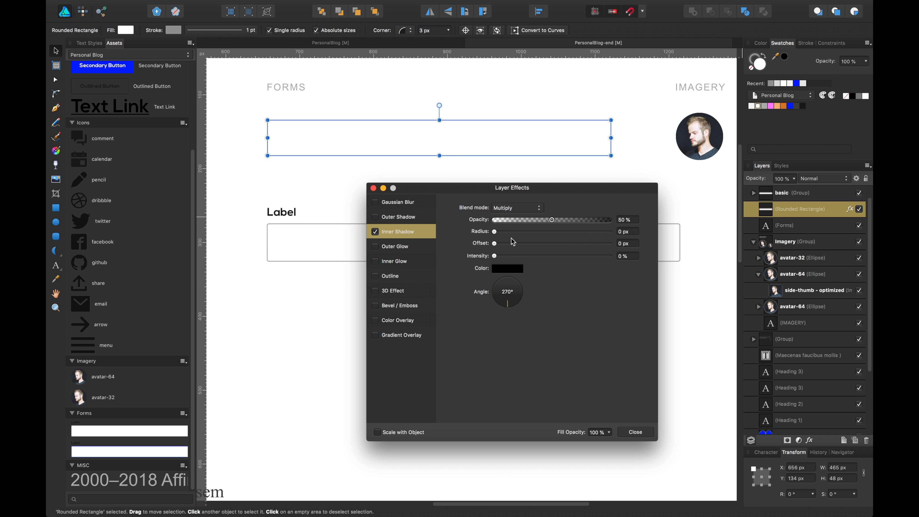
{"action": "mouse_move", "coordinate": [513, 233]}
{"action": "left_mouse_down"}
{"action": "mouse_move", "coordinate": [538, 236]}
{"action": "mouse_move", "coordinate": [530, 220]}
{"action": "mouse_move", "coordinate": [513, 221]}
{"action": "mouse_move", "coordinate": [527, 220]}
{"action": "left_mouse_up"}
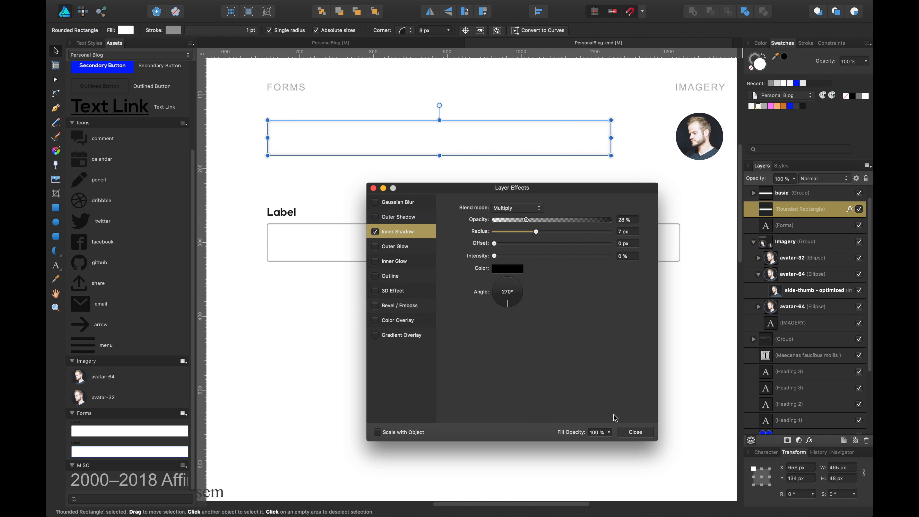
{"action": "left_click", "coordinate": [636, 431]}
{"action": "left_click", "coordinate": [617, 414]}
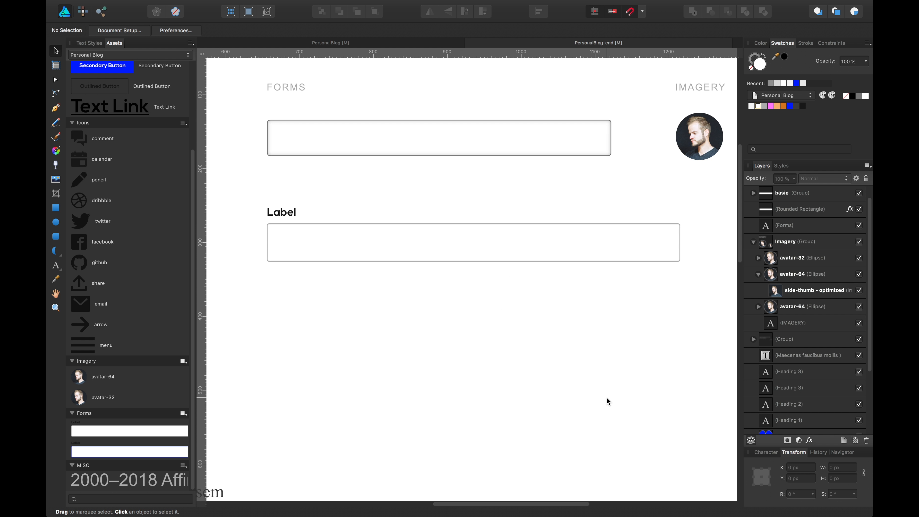
Delete the hand-built rounded rectangle and move the basic labelled field up into its place beneath the Forms label.
{"action": "left_click", "coordinate": [384, 258]}
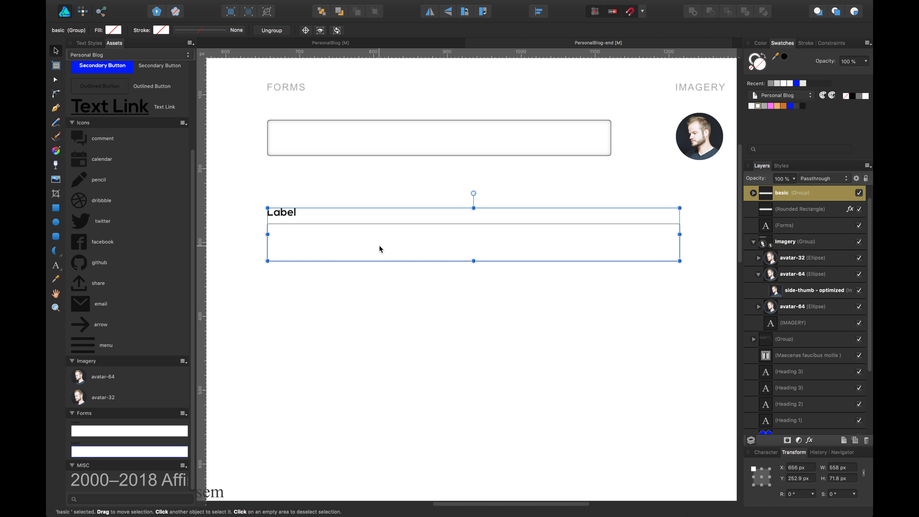
{"action": "left_click", "coordinate": [372, 181]}
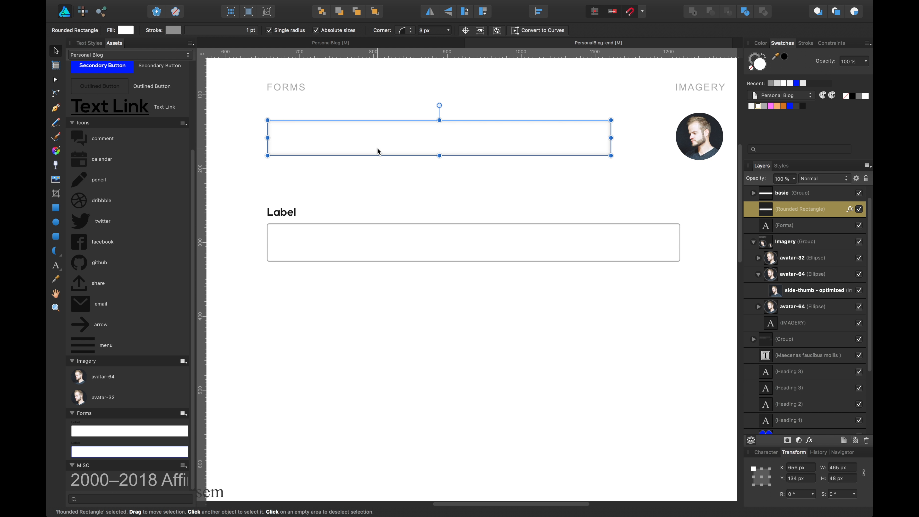
{"action": "key", "text": "BackSpace"}
{"action": "left_click", "coordinate": [376, 250]}
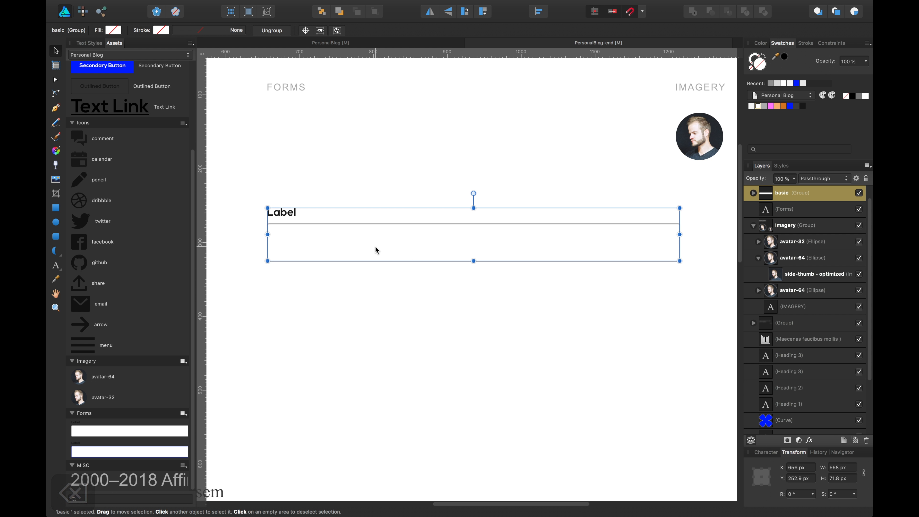
{"action": "left_click_drag", "start_coordinate": [376, 247], "coordinate": [364, 174]}
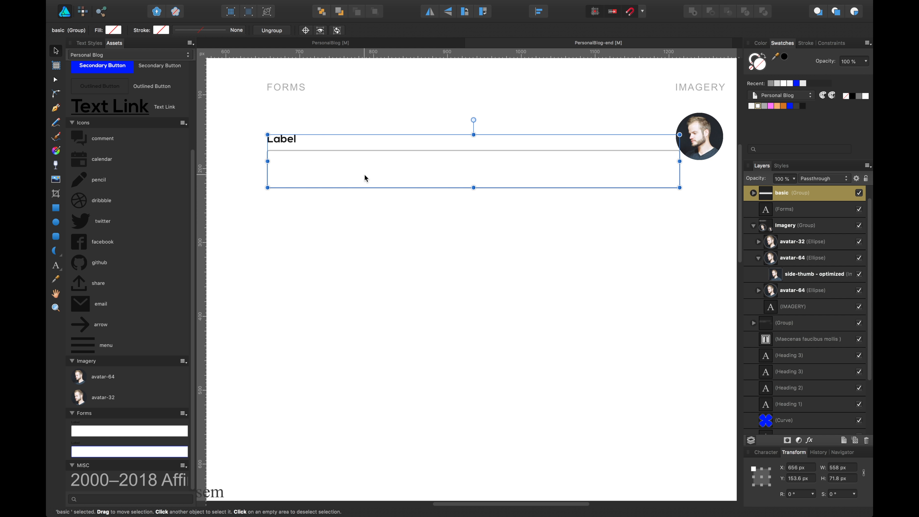
{"action": "key", "text": "super+minus"}
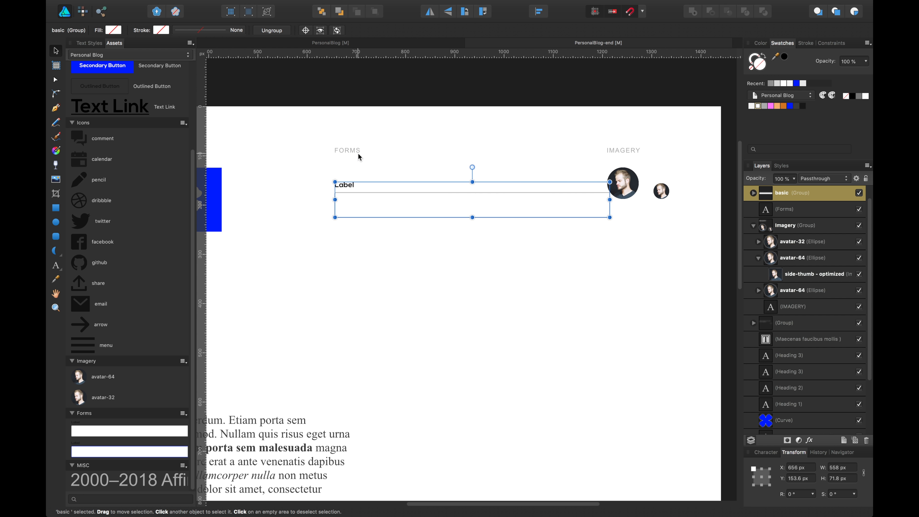
{"action": "left_click", "coordinate": [436, 244]}
Widen the Design System artboard to about 1690 px by extending its right edge.
{"action": "left_click_drag", "start_coordinate": [436, 244], "coordinate": [563, 220]}
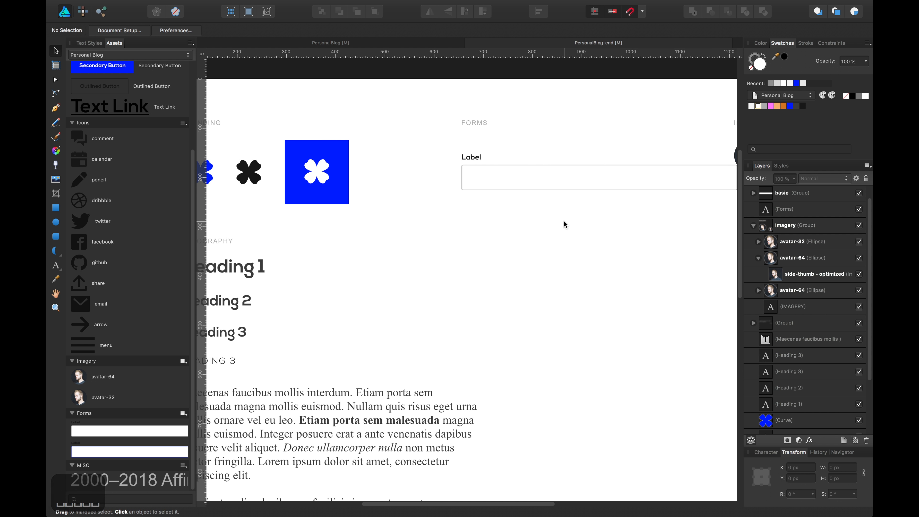
{"action": "key", "text": "super+minus"}
{"action": "key", "text": "super+minus"}
{"action": "left_click_drag", "start_coordinate": [545, 273], "coordinate": [464, 221]}
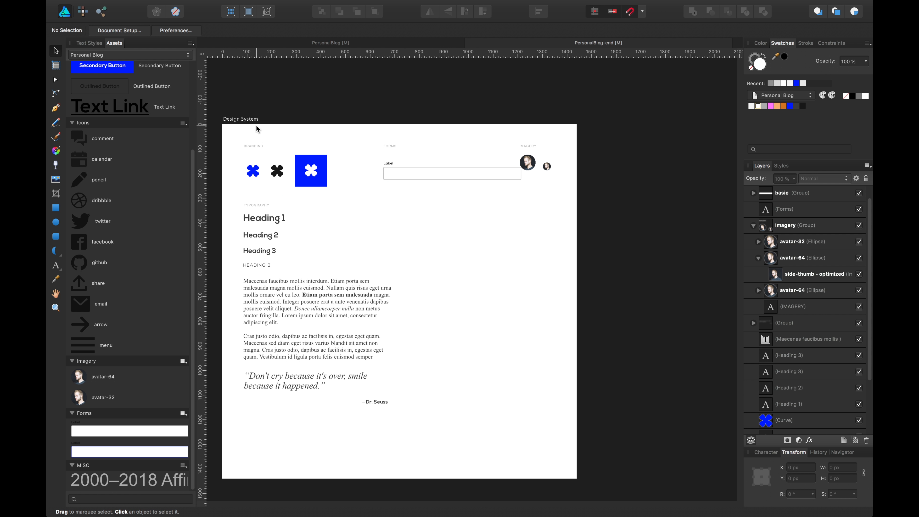
{"action": "left_click", "coordinate": [251, 120]}
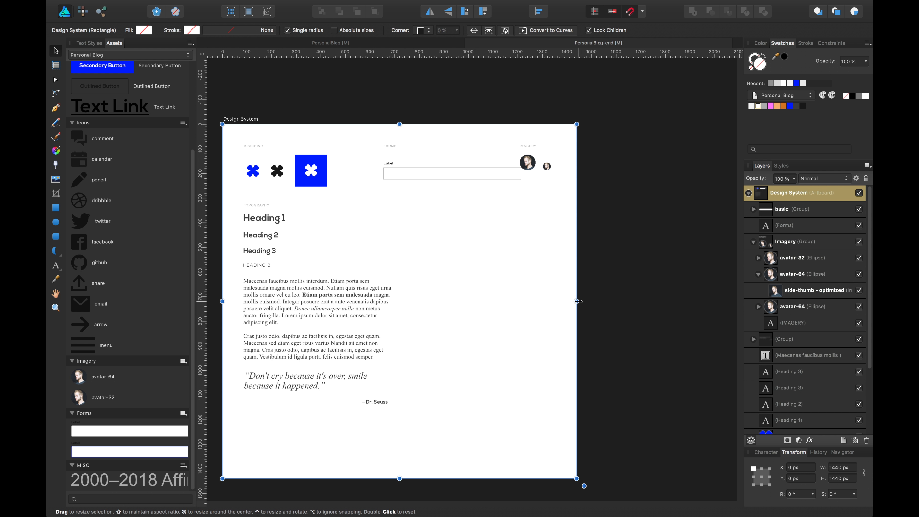
{"action": "left_click_drag", "start_coordinate": [576, 301], "coordinate": [638, 301]}
Shift the Forms label and Imagery group to the right and place the basic labelled field at X 700 px, Y 136.2 px.
{"action": "left_click", "coordinate": [437, 176]}
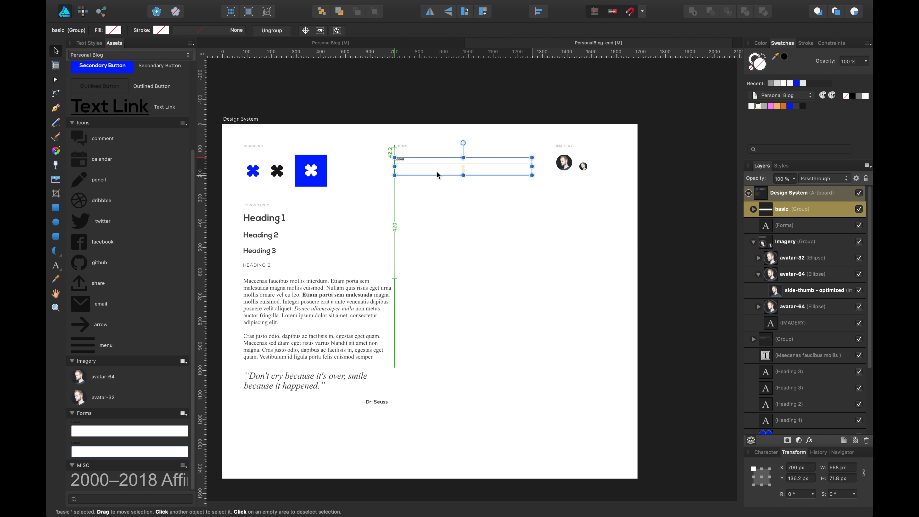
{"action": "key", "text": "super+equal"}
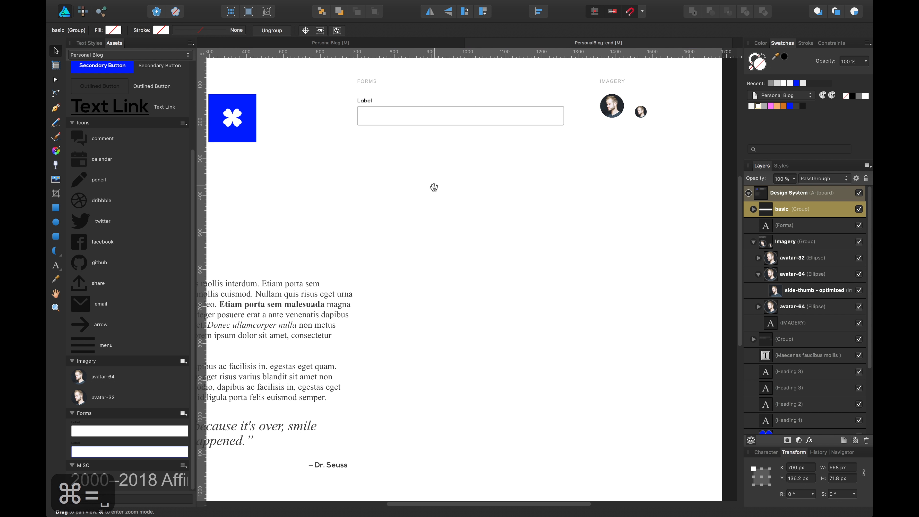
{"action": "left_click_drag", "start_coordinate": [433, 187], "coordinate": [396, 211]}
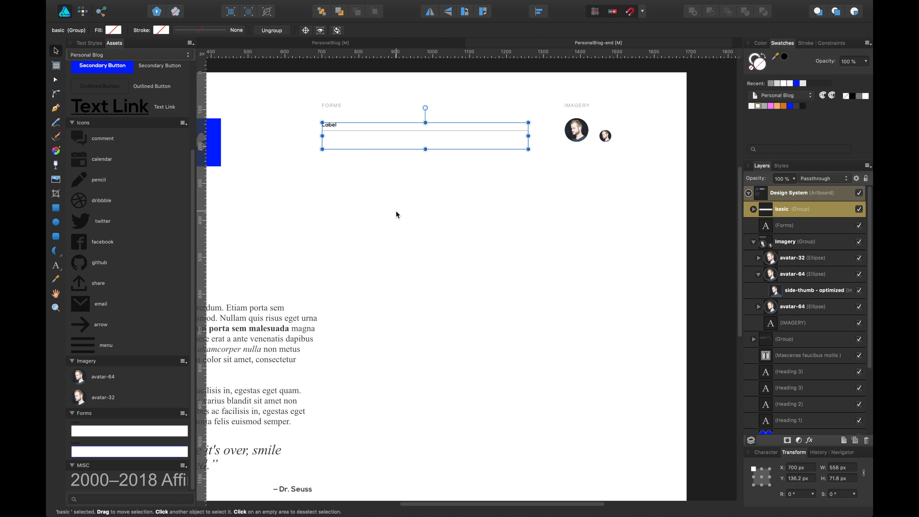
{"action": "left_click", "coordinate": [396, 212]}
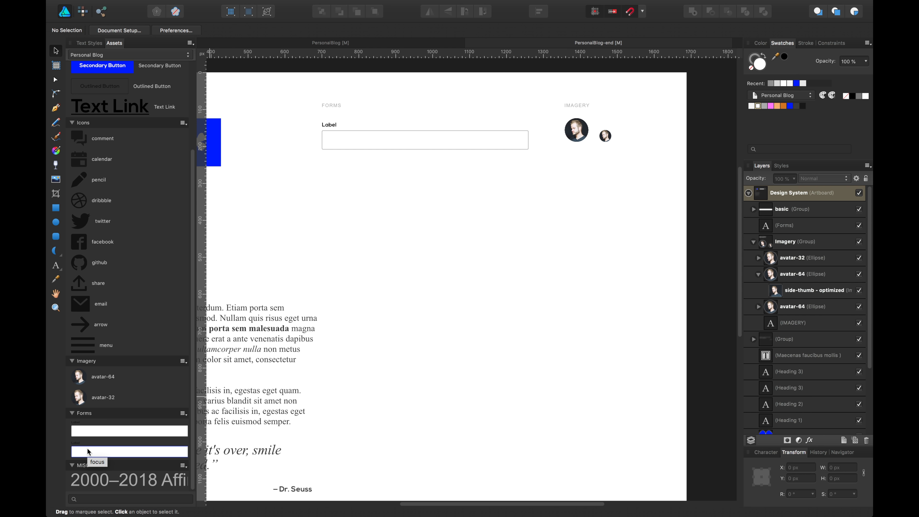
Place the focus form field from the Personal Blog assets below the basic field, aligned left with a clear gap between them.
{"action": "left_click_drag", "start_coordinate": [86, 447], "coordinate": [426, 174]}
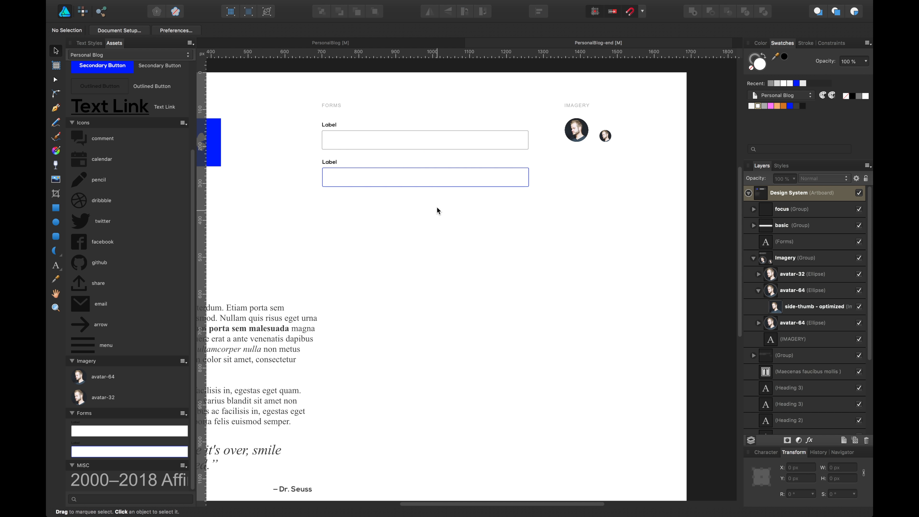
{"action": "left_click", "coordinate": [439, 181]}
{"action": "left_click", "coordinate": [438, 220]}
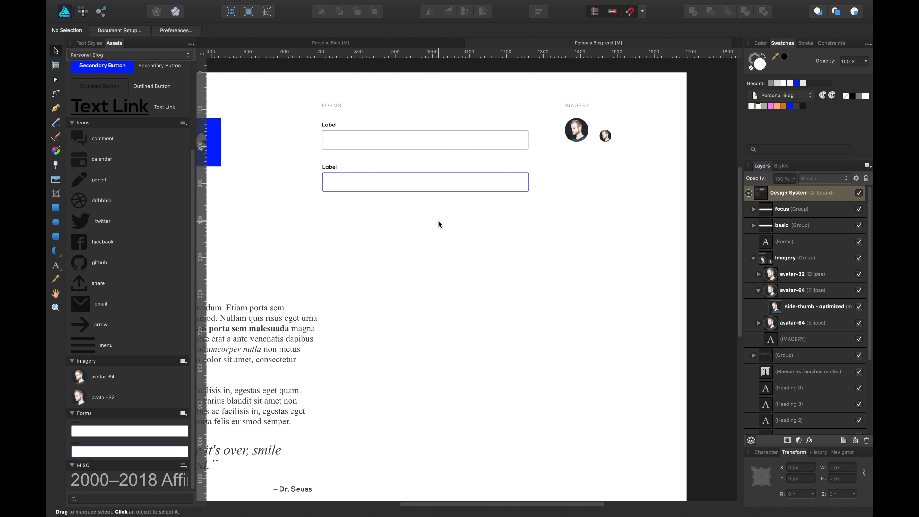
{"action": "key", "text": "super+equal"}
{"action": "scroll", "coordinate": [438, 220], "scroll_direction": "up", "scroll_amount": 3}
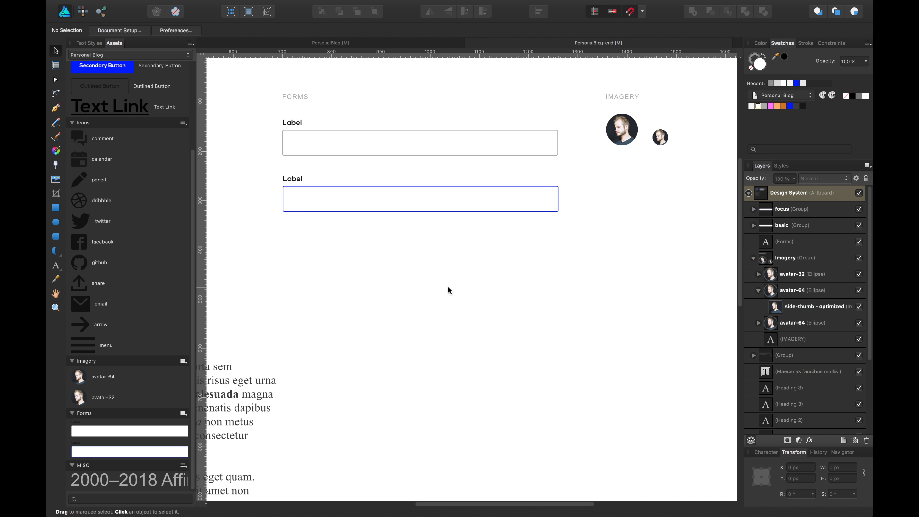
Examine the finished Design System artboard in the PersonalBlog document and return to the Forms section in PersonalBlog-end.
{"action": "left_click", "coordinate": [418, 205]}
{"action": "left_click", "coordinate": [396, 249]}
{"action": "key", "text": "space"}
{"action": "left_click_drag", "start_coordinate": [396, 248], "coordinate": [872, 305]}
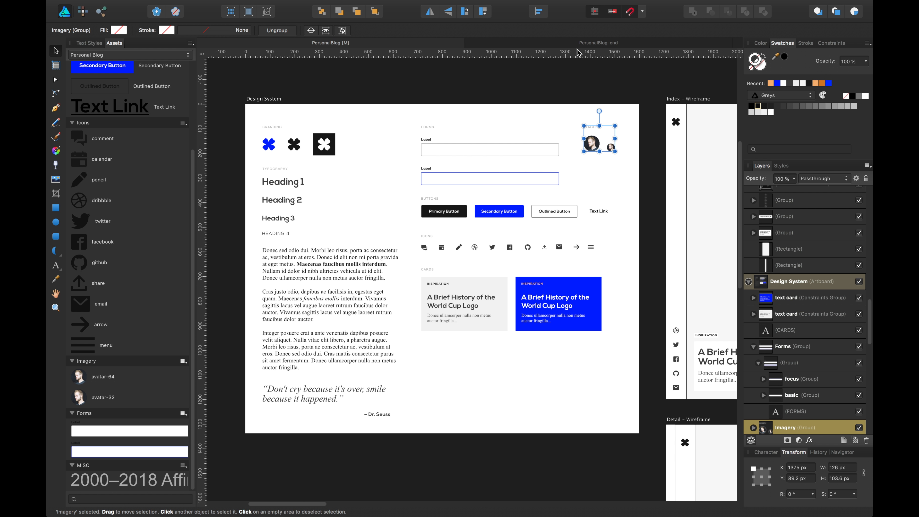
{"action": "left_click", "coordinate": [647, 248]}
{"action": "key", "text": "space"}
{"action": "left_click_drag", "start_coordinate": [644, 215], "coordinate": [524, 200]}
{"action": "scroll", "coordinate": [508, 191], "scroll_direction": "left", "scroll_amount": 3}
{"action": "scroll", "coordinate": [508, 191], "scroll_direction": "up", "scroll_amount": 1}
{"action": "left_click", "coordinate": [484, 180]}
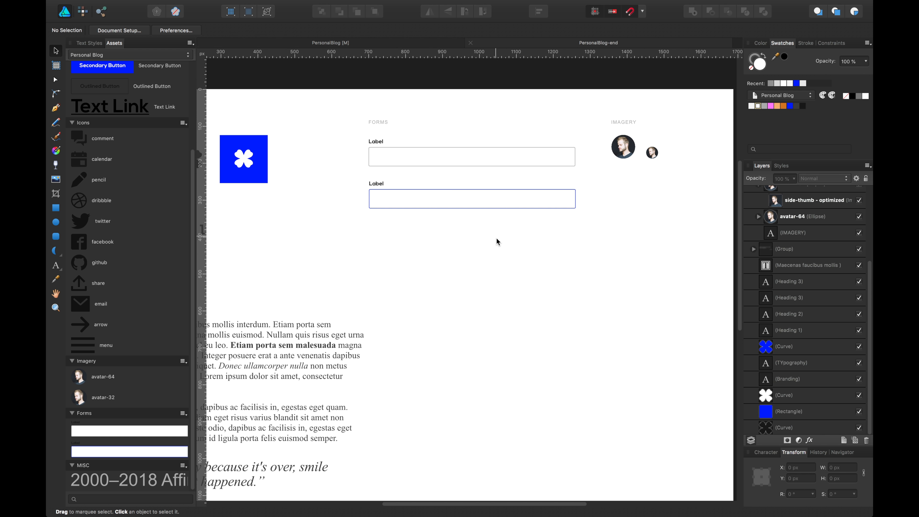
{"action": "key", "text": "space"}
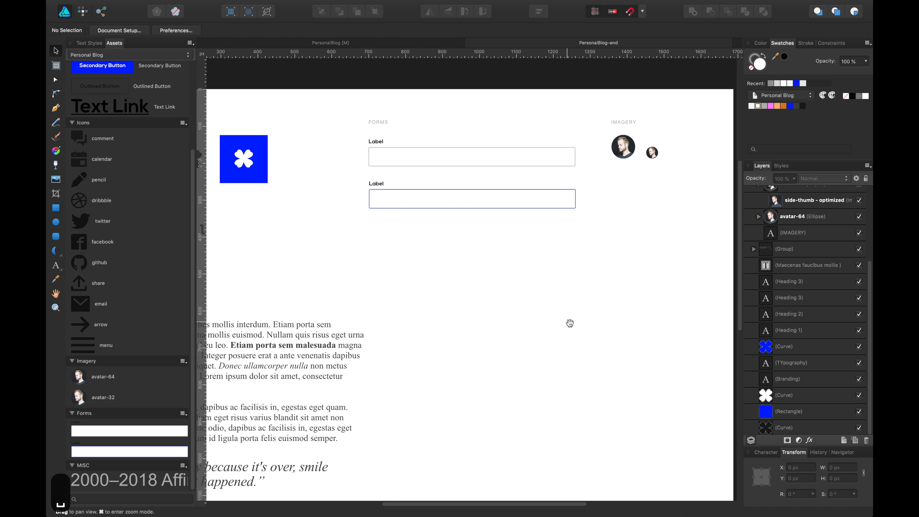
{"action": "left_click_drag", "start_coordinate": [571, 322], "coordinate": [514, 243]}
{"action": "scroll", "coordinate": [339, 116], "scroll_direction": "up", "scroll_amount": 3}
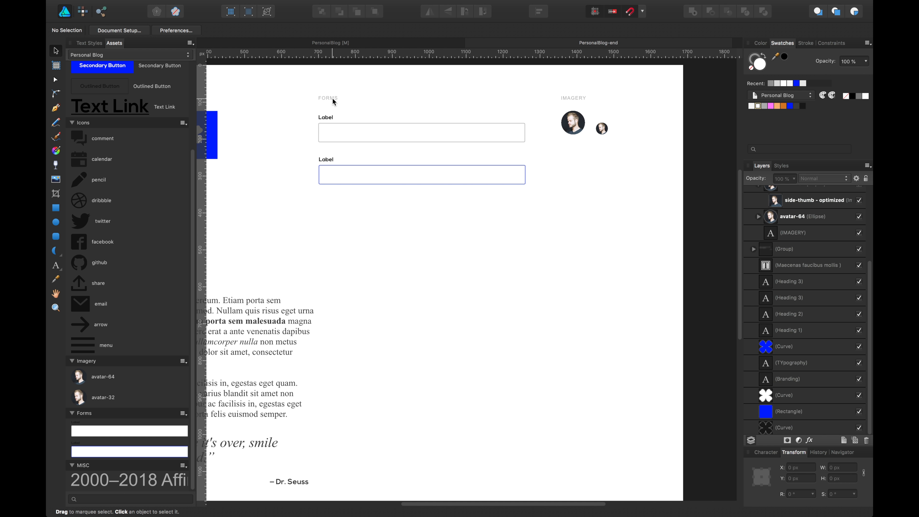
Duplicate the Forms label below the form fields, change the copy's text to BUTTONS, and place it at Y about 413 px.
{"action": "left_click", "coordinate": [333, 101]}
{"action": "left_click_drag", "start_coordinate": [333, 102], "coordinate": [336, 252]}
{"action": "double_click", "coordinate": [335, 250]}
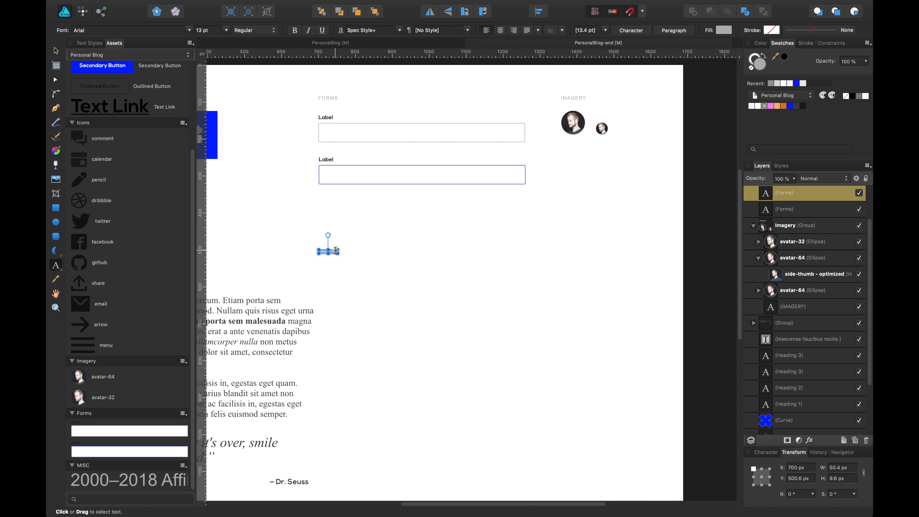
{"action": "type", "text": "BUTTONS"}
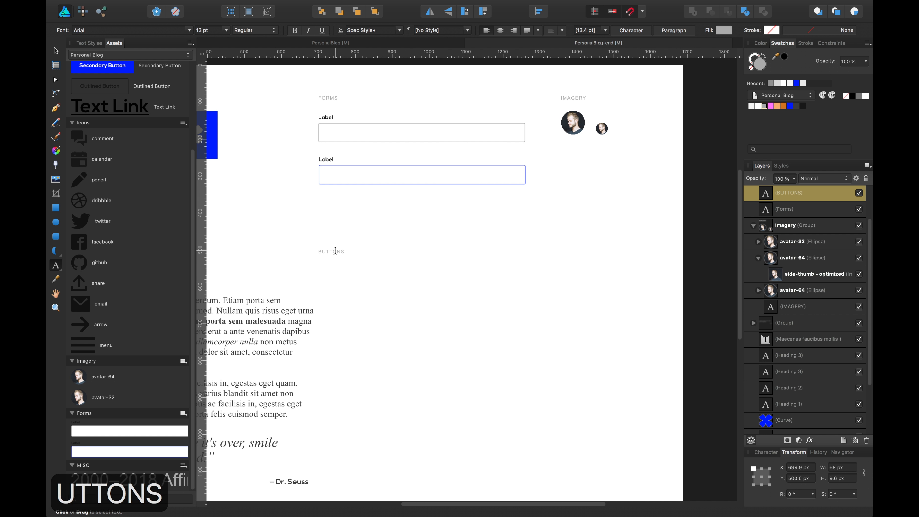
{"action": "key", "text": "Escape"}
{"action": "key", "text": "Escape"}
{"action": "left_click", "coordinate": [56, 50]}
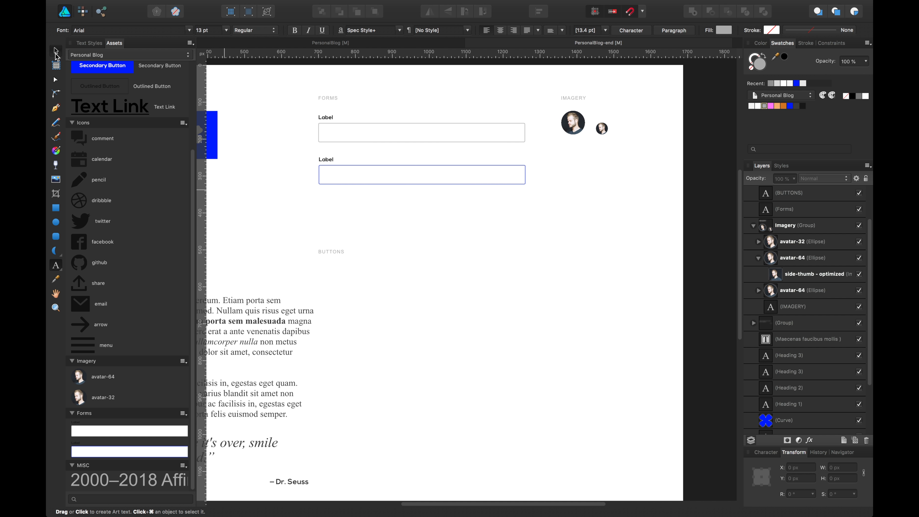
{"action": "left_click_drag", "start_coordinate": [339, 257], "coordinate": [333, 223]}
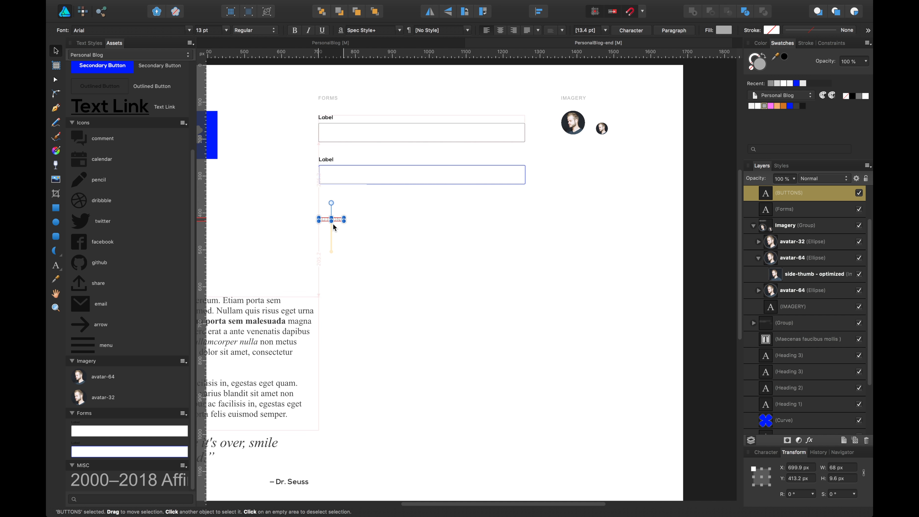
{"action": "left_click", "coordinate": [353, 263]}
Place the Primary, Secondary and Outlined Button and Text Link assets in a row under the BUTTONS label and save.
{"action": "left_click_drag", "start_coordinate": [362, 287], "coordinate": [396, 286]}
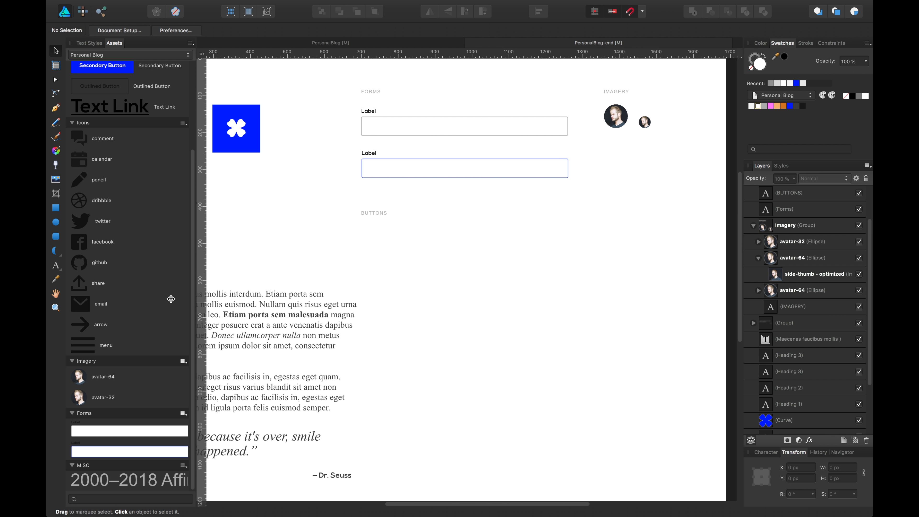
{"action": "scroll", "coordinate": [167, 304], "scroll_direction": "up", "scroll_amount": 5}
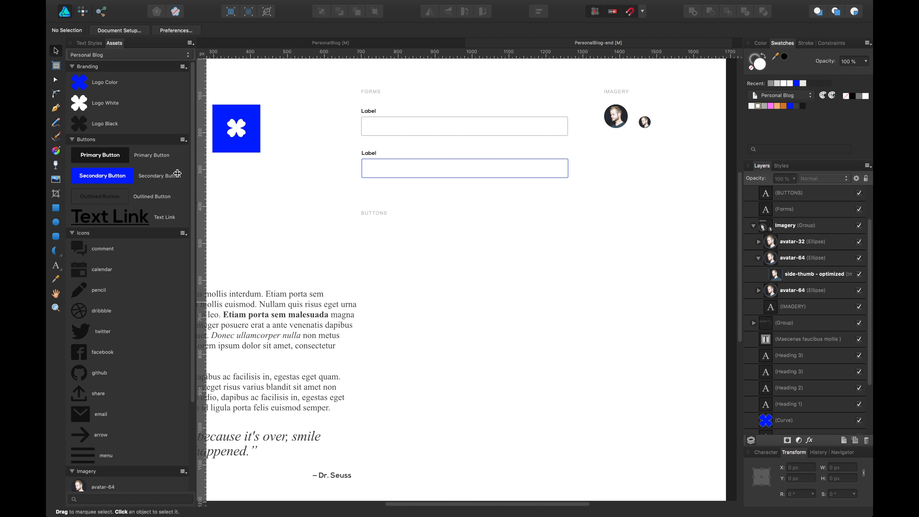
{"action": "left_click_drag", "start_coordinate": [122, 155], "coordinate": [395, 239]}
{"action": "left_click_drag", "start_coordinate": [102, 176], "coordinate": [475, 244]}
{"action": "left_click_drag", "start_coordinate": [99, 197], "coordinate": [554, 241]}
{"action": "left_click_drag", "start_coordinate": [110, 216], "coordinate": [617, 240]}
{"action": "scroll", "coordinate": [396, 204], "scroll_direction": "down", "scroll_amount": 3}
{"action": "key", "text": "super+s"}
Try stretching the Primary Button to 522 px wide by its left edge to test its constraints, and undo it.
{"action": "left_click", "coordinate": [396, 190]}
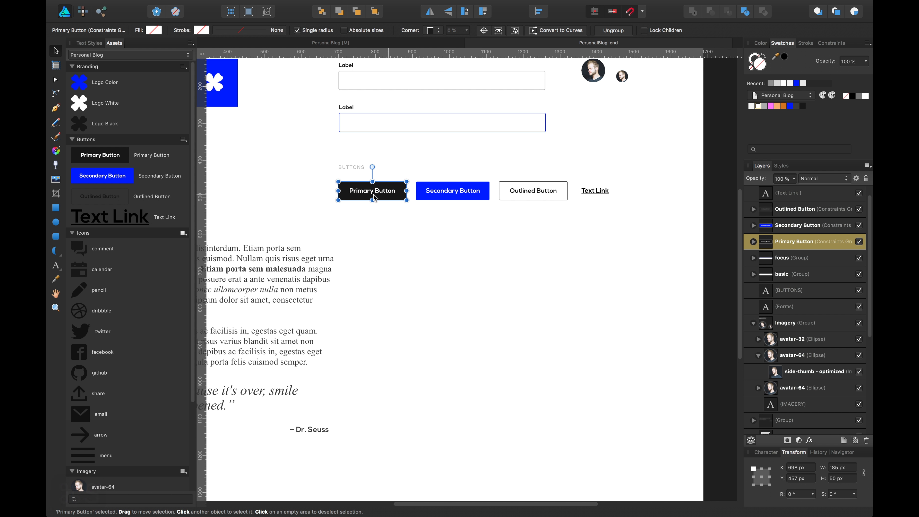
{"action": "left_click_drag", "start_coordinate": [340, 192], "coordinate": [214, 197]}
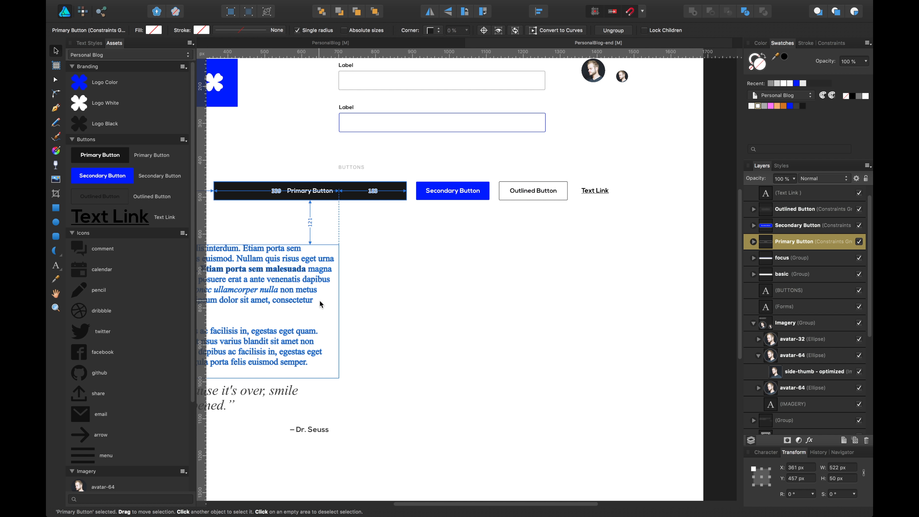
{"action": "key", "text": "super+z"}
{"action": "left_click", "coordinate": [412, 264]}
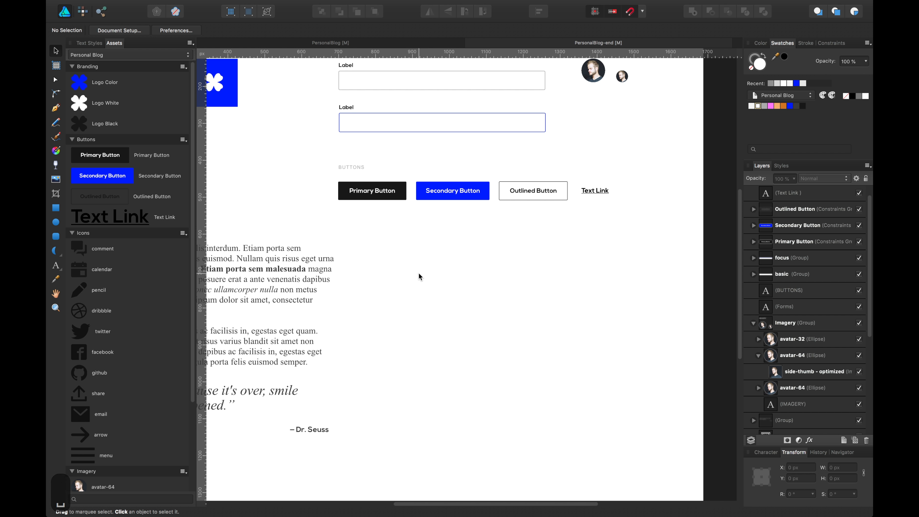
Save the PersonalBlog-end document.
{"action": "key", "text": "super+equal"}
{"action": "scroll", "coordinate": [418, 272], "scroll_direction": "up", "scroll_amount": 2}
{"action": "key", "text": "super+s"}
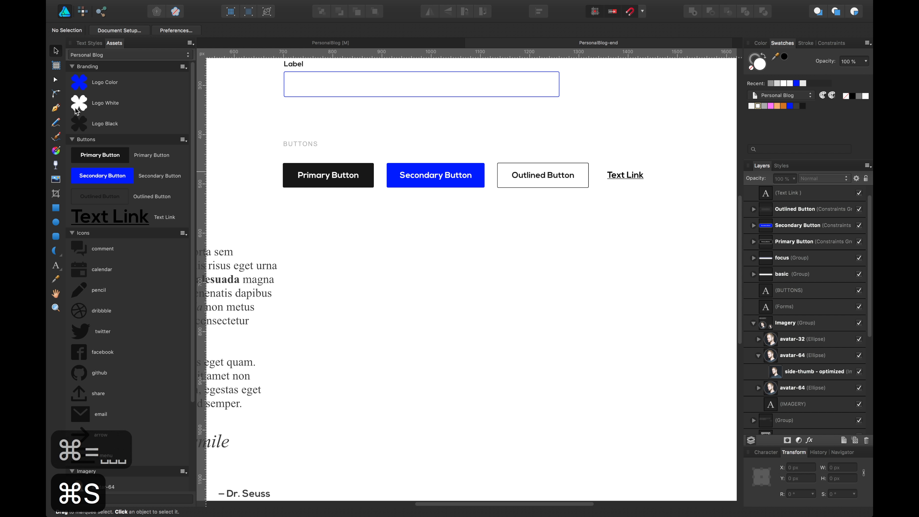
Draw a rectangle about 116 by 50 px and move it below the Primary Button to about X 768 px, Y 558 px.
{"action": "left_click", "coordinate": [56, 208]}
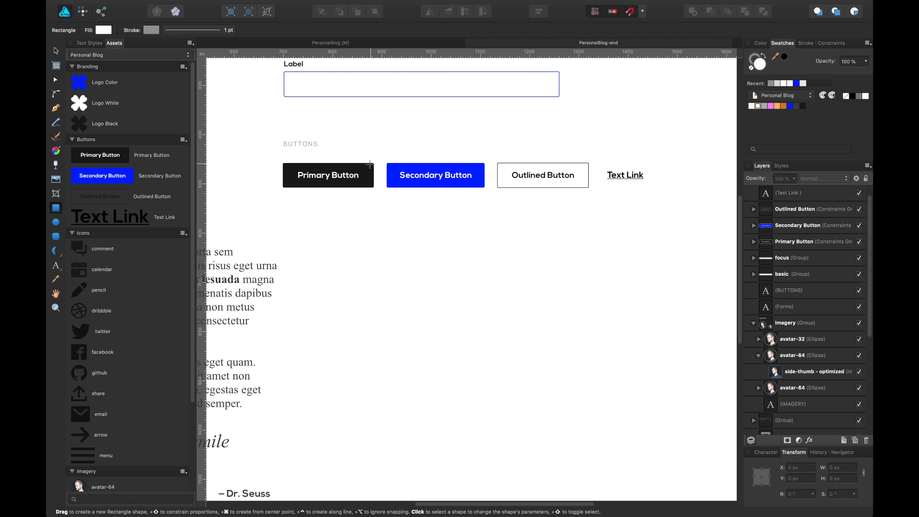
{"action": "left_click_drag", "start_coordinate": [373, 163], "coordinate": [317, 188]}
{"action": "key", "text": "v"}
{"action": "left_click_drag", "start_coordinate": [335, 176], "coordinate": [335, 226]}
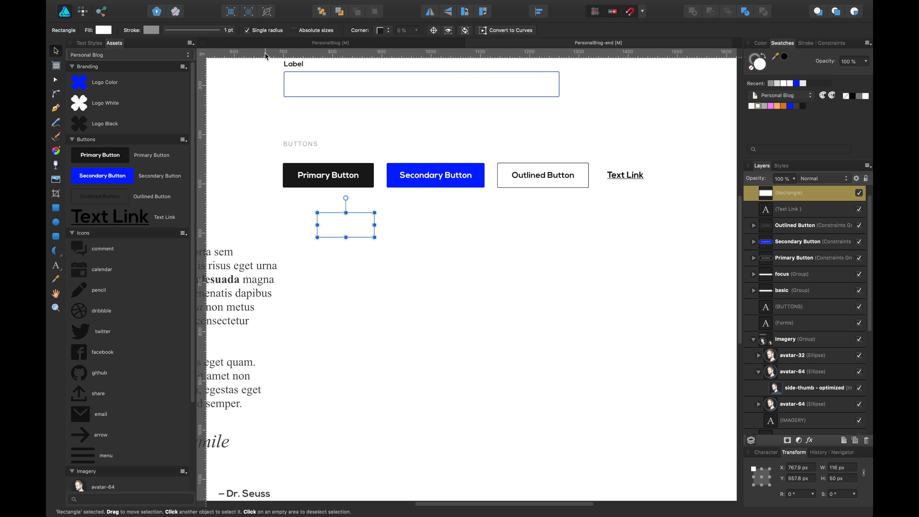
Fill the new rectangle with the near-black Personal Blog swatch and round its corners with an absolute radius of 3 px.
{"action": "left_click", "coordinate": [803, 106]}
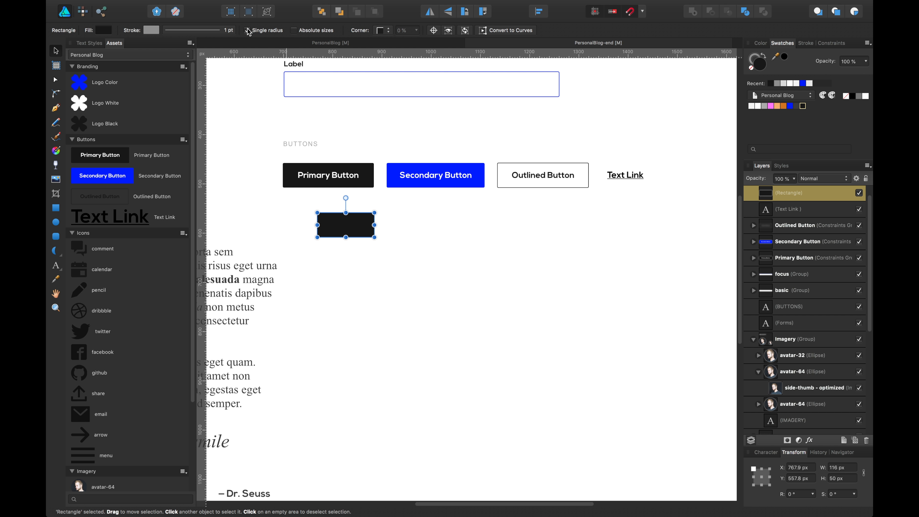
{"action": "left_click", "coordinate": [304, 32]}
{"action": "left_click", "coordinate": [382, 31]}
{"action": "left_click", "coordinate": [388, 39]}
{"action": "left_click", "coordinate": [405, 30]}
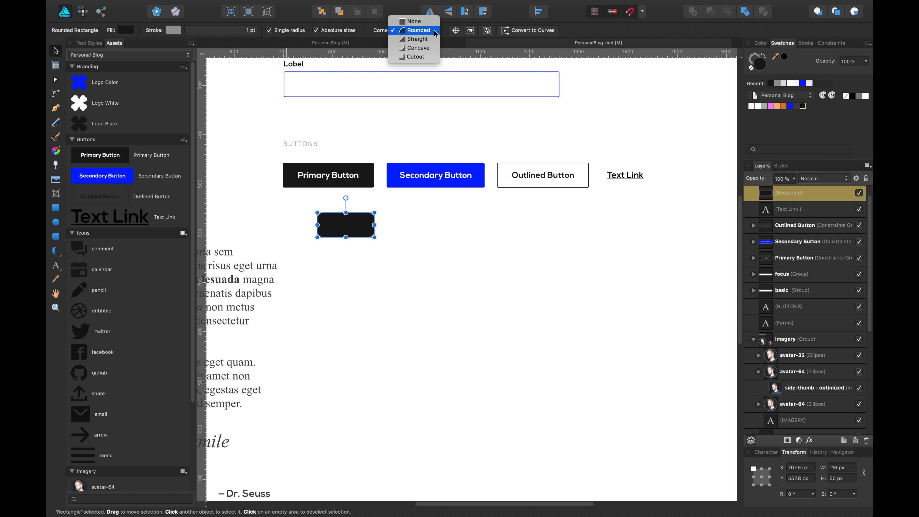
{"action": "left_click", "coordinate": [434, 30]}
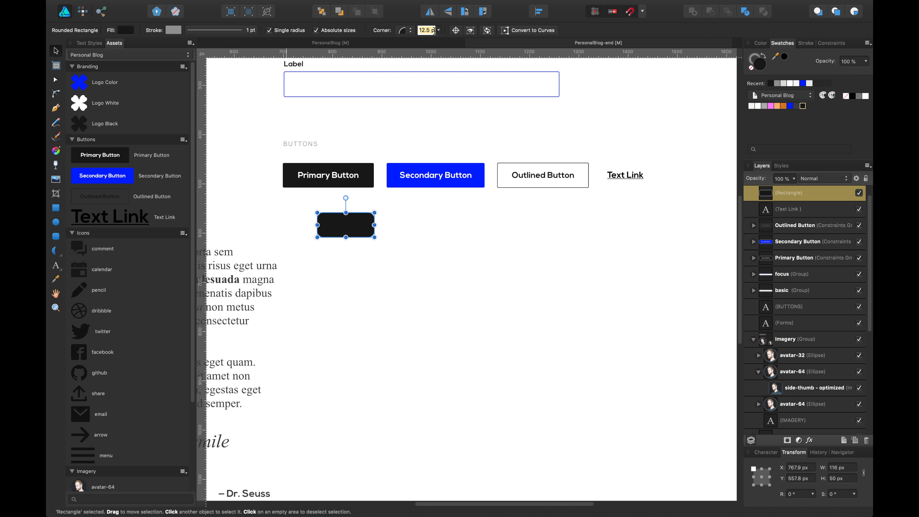
{"action": "key", "text": "Return"}
{"action": "left_click", "coordinate": [384, 254]}
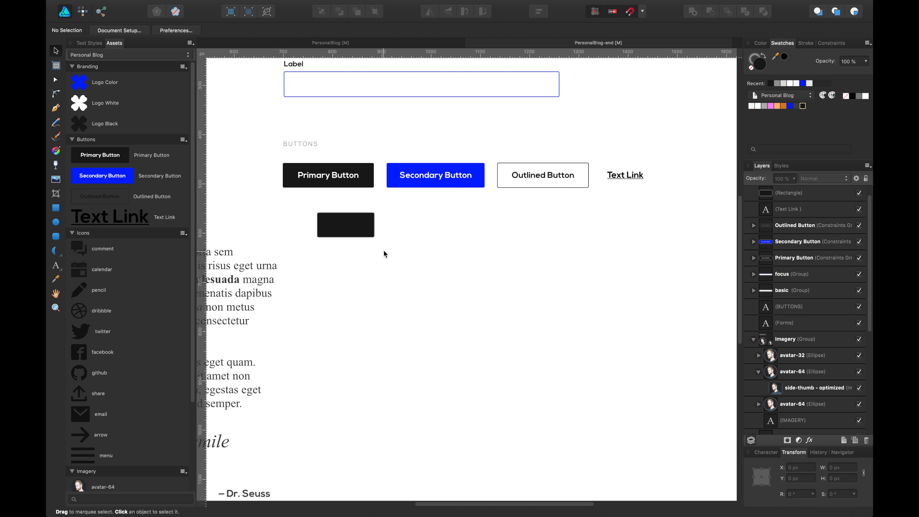
Remove the dark rectangle's outline and extend its right edge to match the width of the Primary Button above.
{"action": "left_click", "coordinate": [373, 231]}
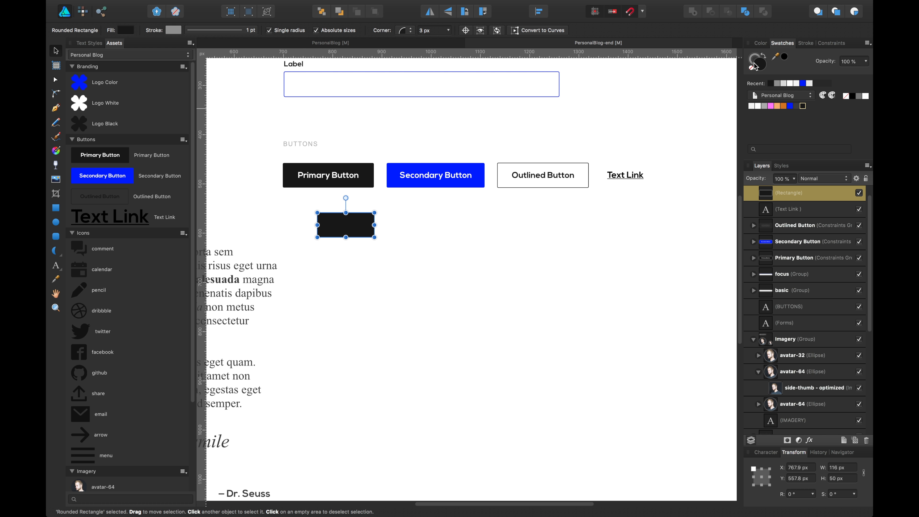
{"action": "left_click", "coordinate": [584, 244]}
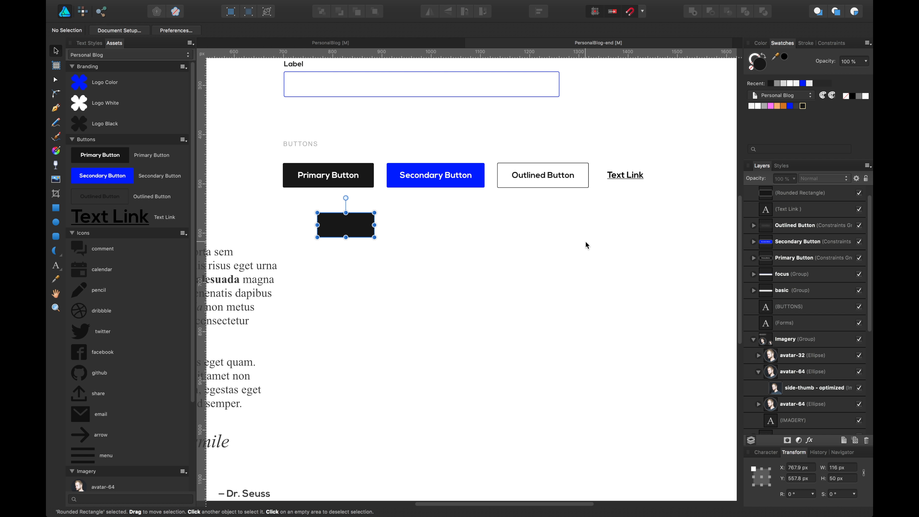
{"action": "left_click", "coordinate": [363, 228]}
{"action": "left_click_drag", "start_coordinate": [374, 225], "coordinate": [408, 225]}
{"action": "left_click", "coordinate": [390, 284]}
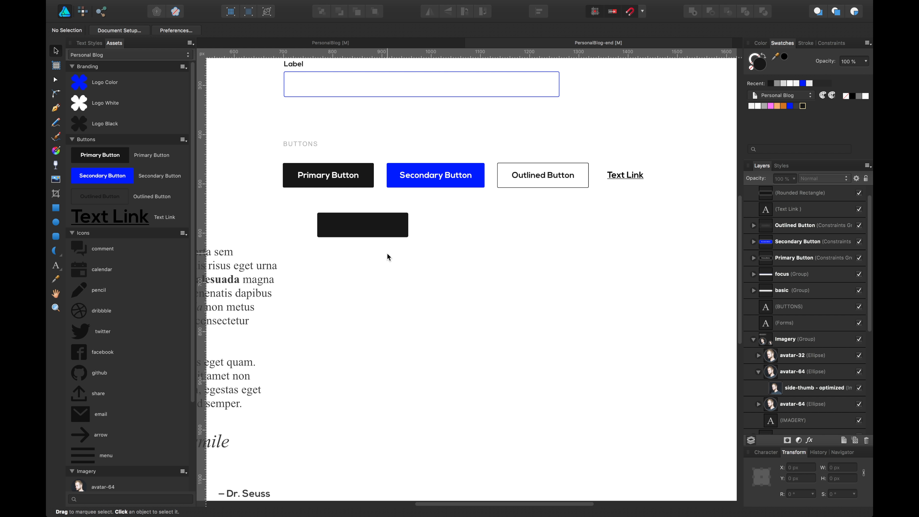
Add art text reading "Primary Button" just below the dark rectangle.
{"action": "key", "text": "t"}
{"action": "left_click", "coordinate": [355, 250]}
{"action": "type", "text": "Primary"}
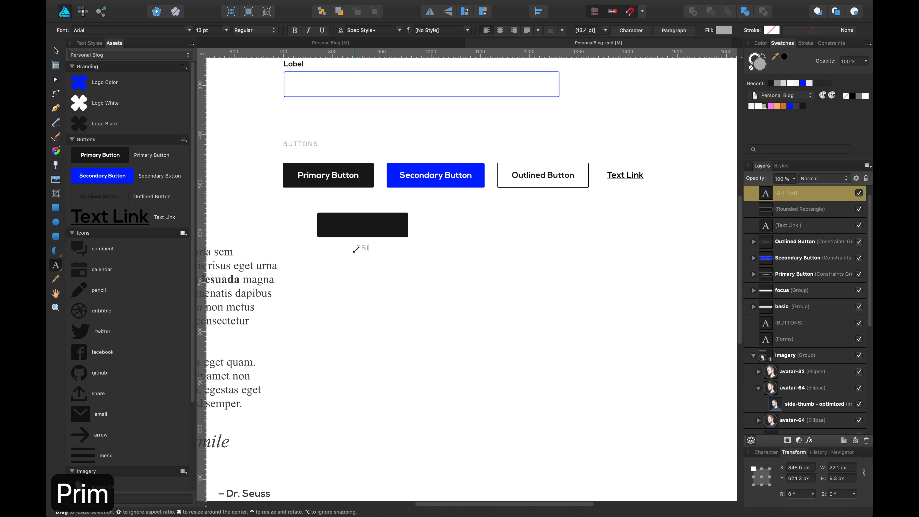
{"action": "type", "text": " B"}
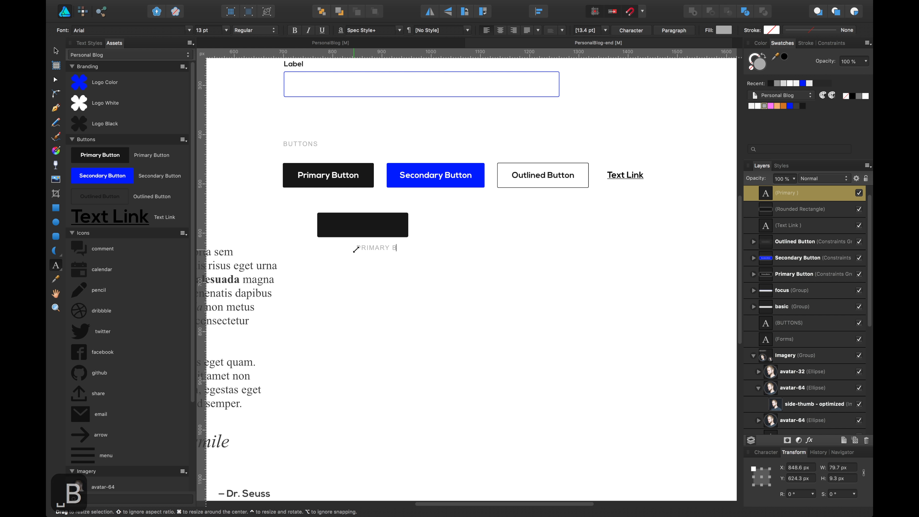
{"action": "type", "text": "utton"}
{"action": "key", "text": "Escape"}
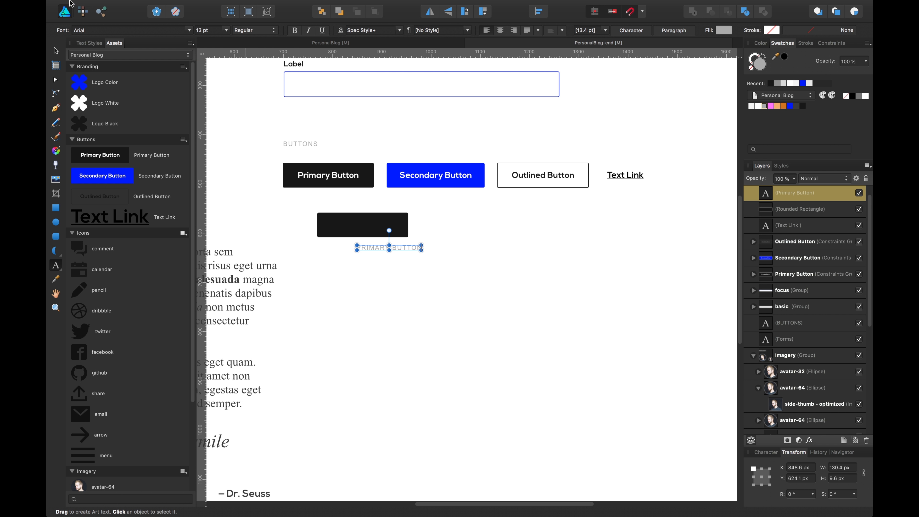
Apply the Button Text style to the new Primary Button text and center it on the dark rectangle.
{"action": "left_click", "coordinate": [53, 51]}
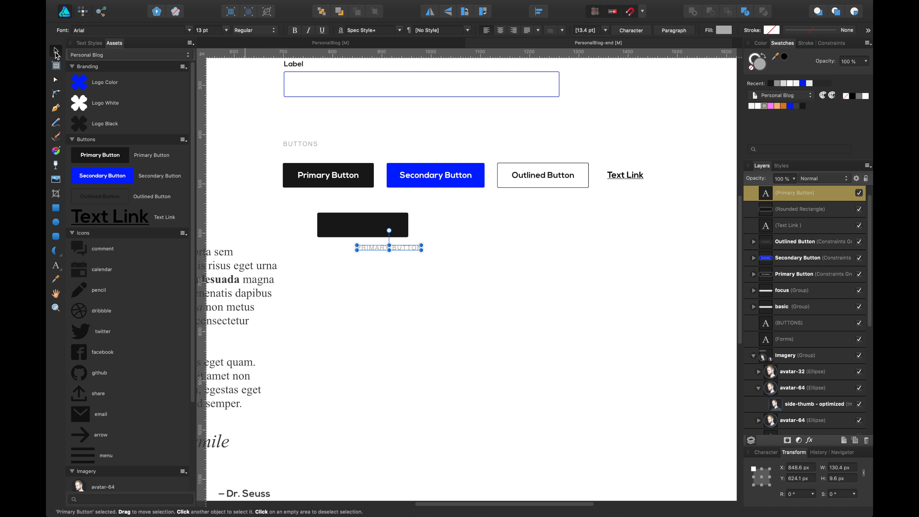
{"action": "left_click", "coordinate": [91, 43]}
{"action": "left_click", "coordinate": [113, 161]}
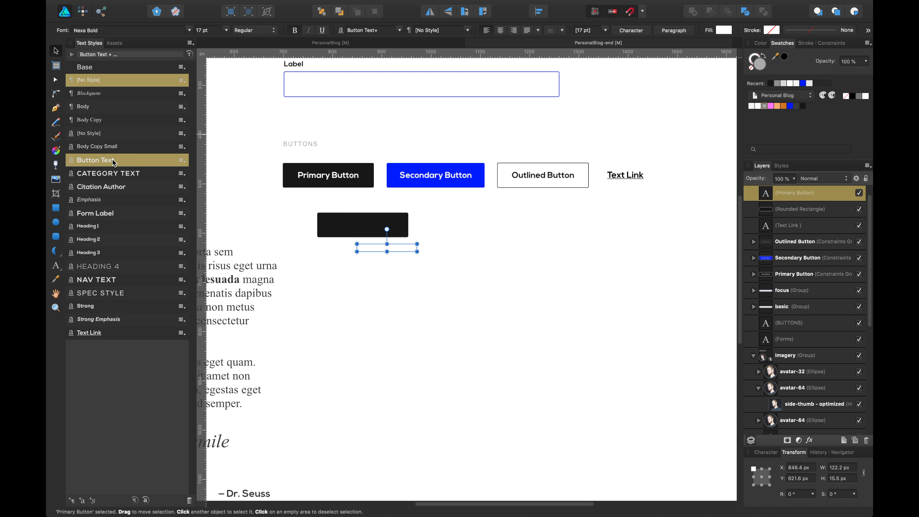
{"action": "left_click_drag", "start_coordinate": [387, 249], "coordinate": [387, 228]}
{"action": "left_click", "coordinate": [378, 268]}
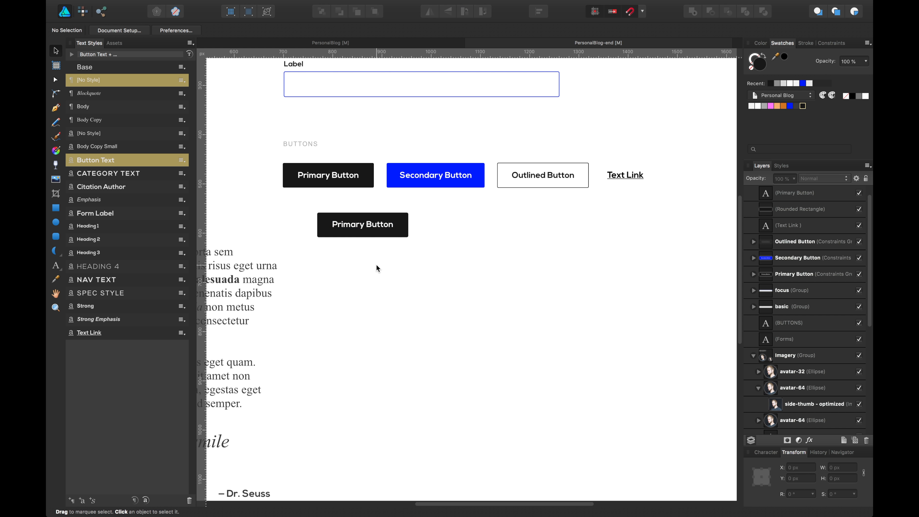
Add art text reading "Test", fill it orange, and place it beside the new button at X 1091.7 px, Y 607.8 px.
{"action": "key", "text": "t"}
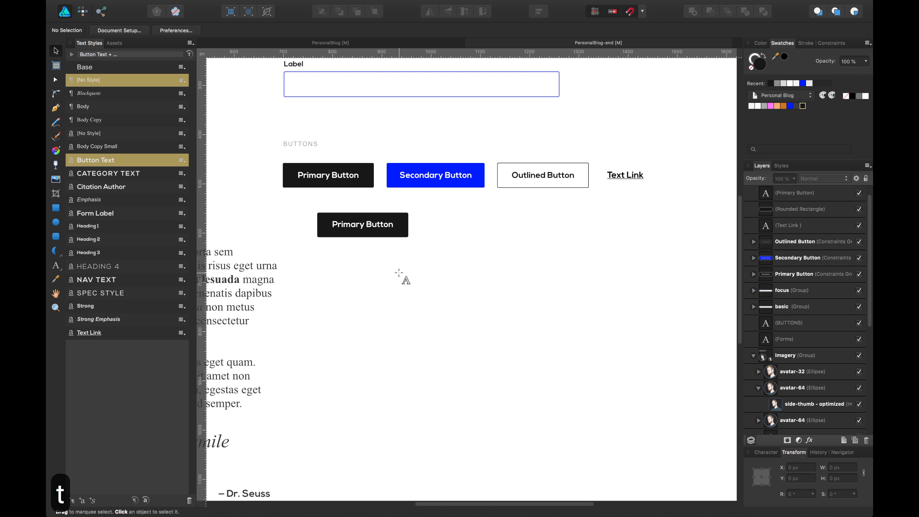
{"action": "left_click", "coordinate": [398, 274]}
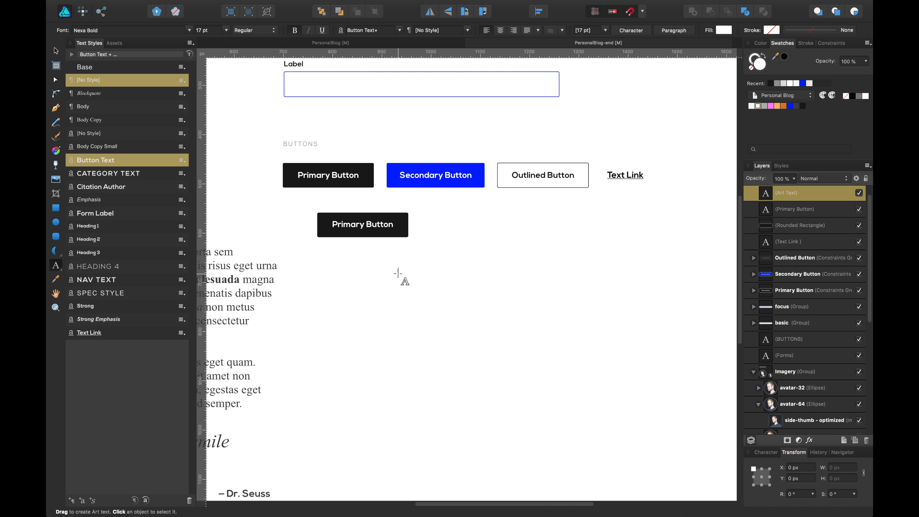
{"action": "type", "text": "Test"}
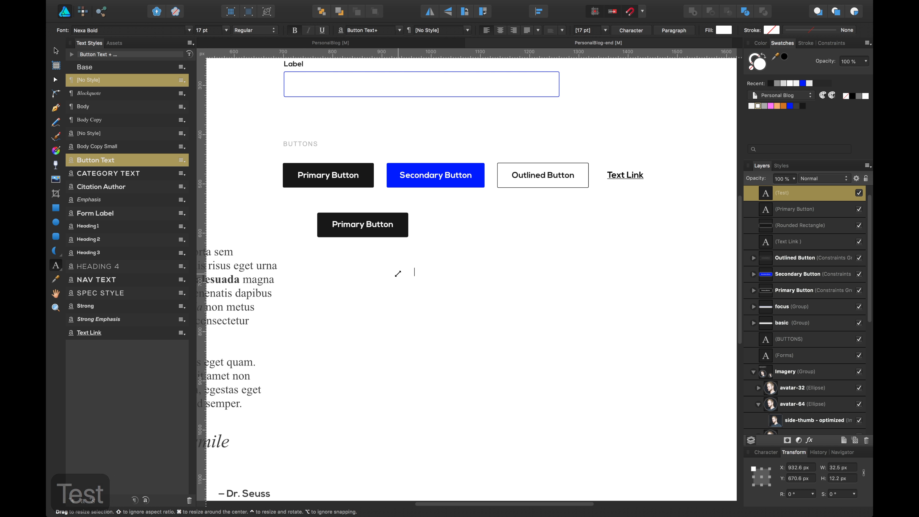
{"action": "key", "text": "Escape"}
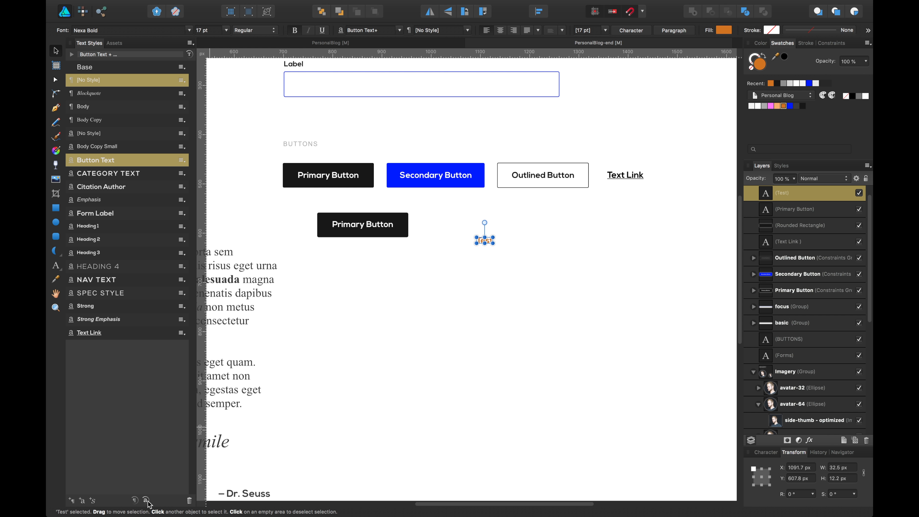
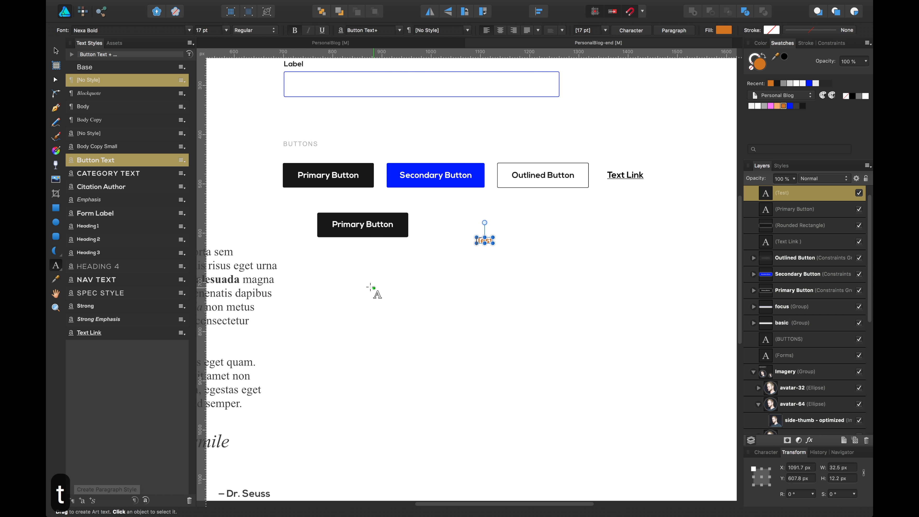
{"action": "type", "text": "tTest"}
{"action": "key", "text": "super+z"}
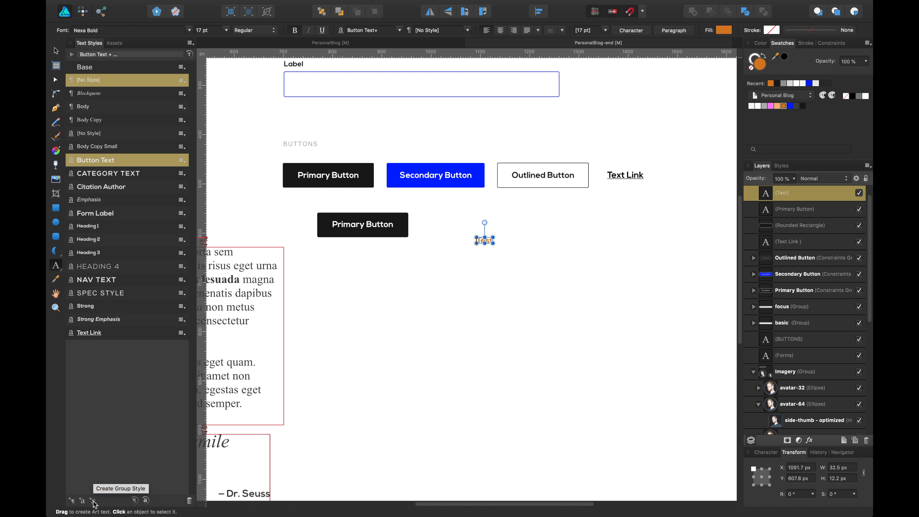
{"action": "key", "text": "Escape"}
Create a character text style named Test, based on Button Text, from the orange Test text.
{"action": "left_click", "coordinate": [485, 241]}
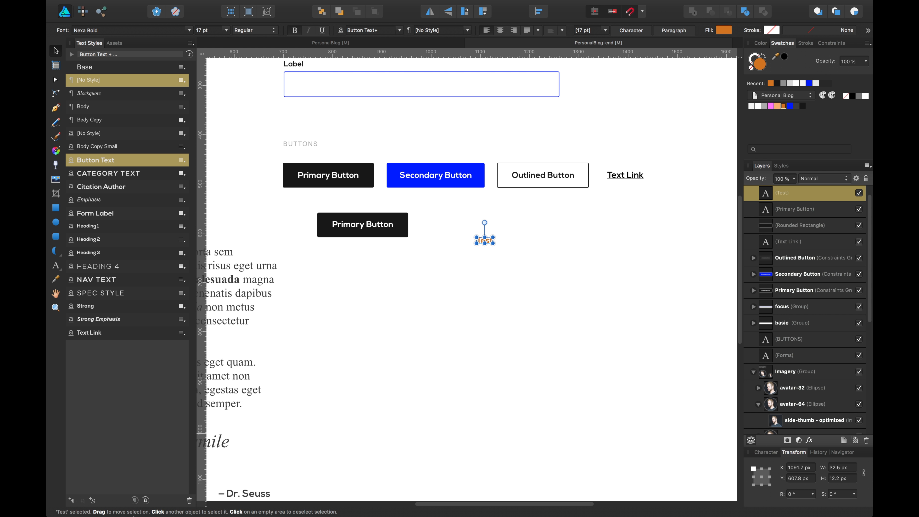
{"action": "type", "text": "Test"}
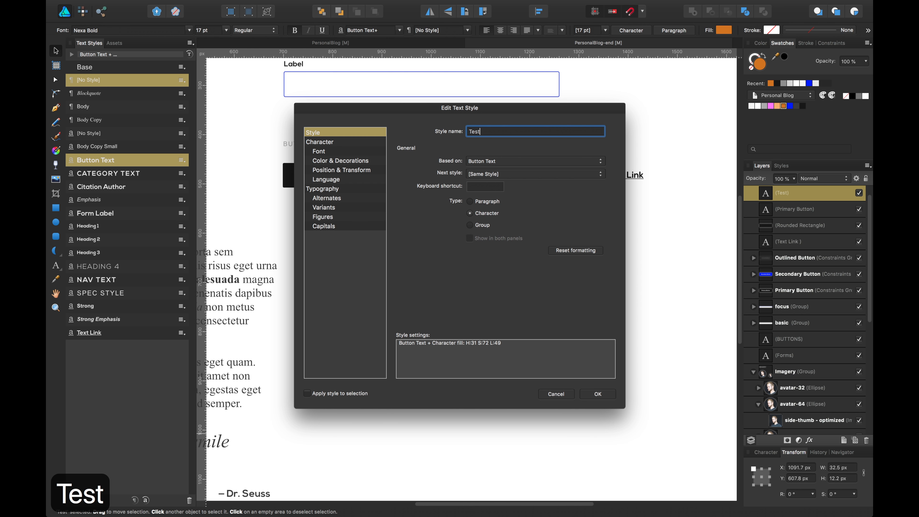
{"action": "key", "text": "Return"}
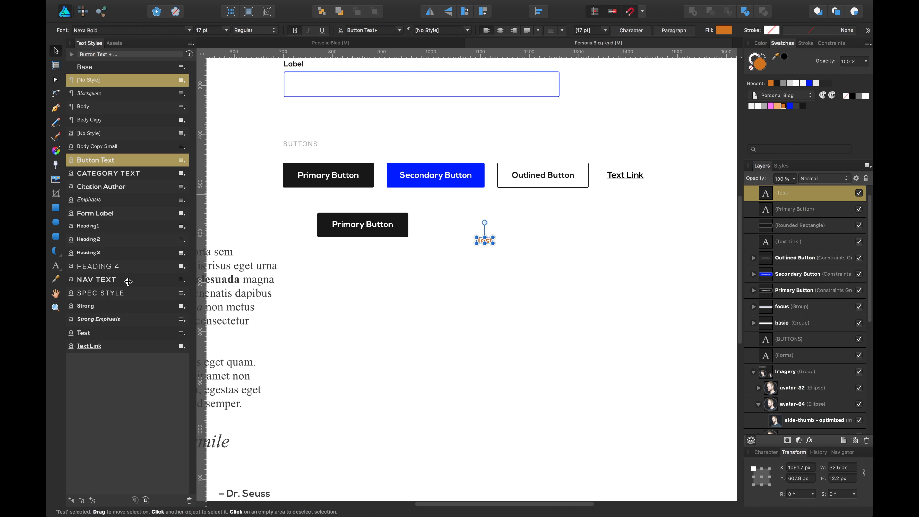
Delete the Test character style and the orange Test text beside the new button.
{"action": "right_click", "coordinate": [89, 336]}
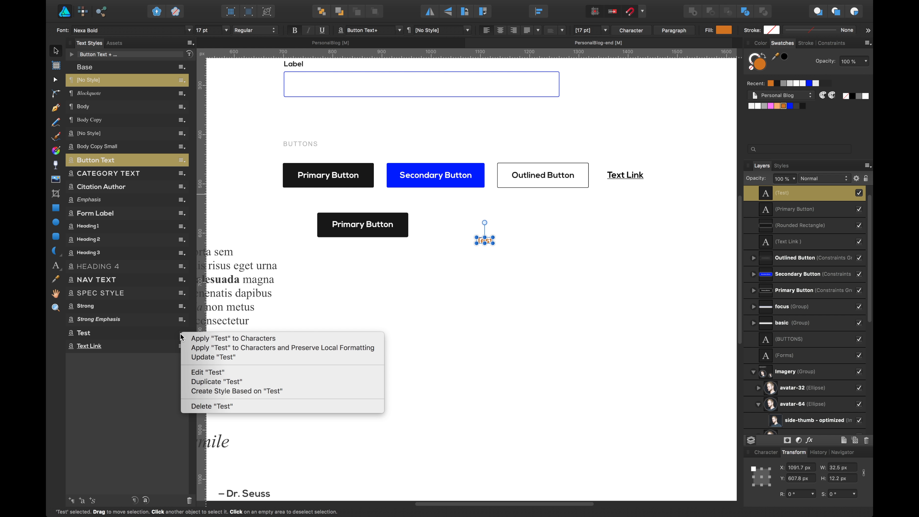
{"action": "left_click", "coordinate": [203, 407]}
{"action": "left_click", "coordinate": [479, 294]}
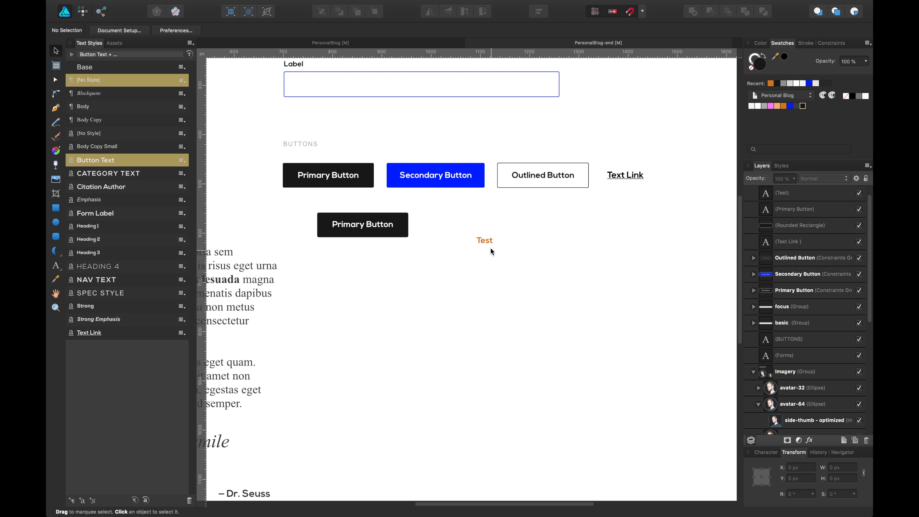
{"action": "left_click", "coordinate": [485, 240]}
{"action": "key", "text": "BackSpace"}
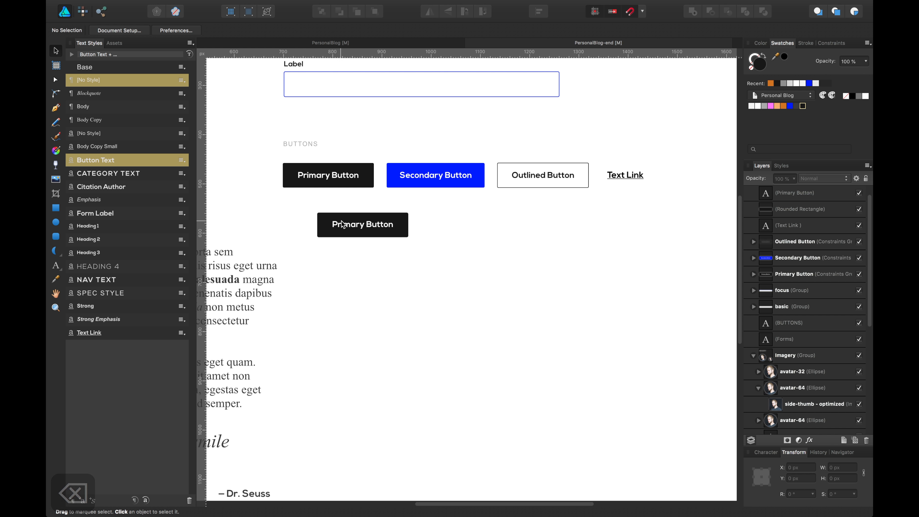
Align the new Primary Button text and its dark rectangle to each other's center, both horizontally and vertically.
{"action": "left_click", "coordinate": [344, 226]}
{"action": "left_click", "coordinate": [346, 234], "text": "shift"}
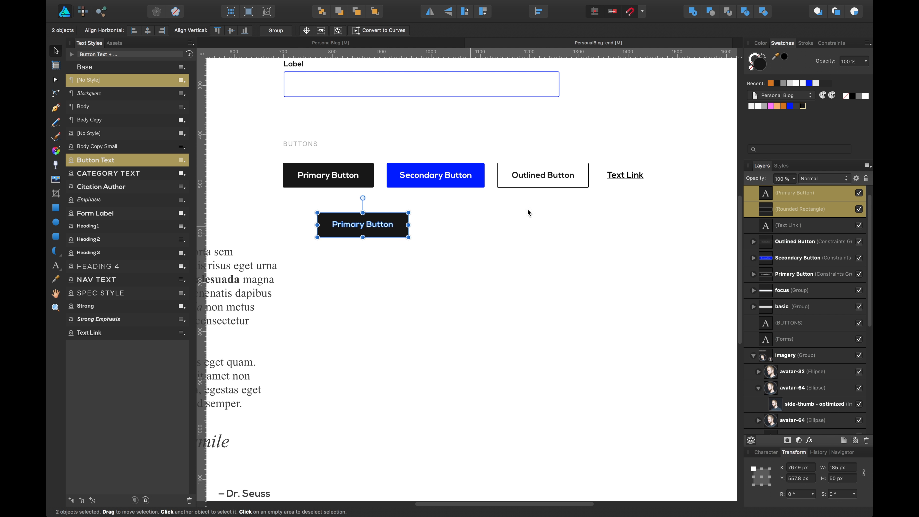
{"action": "left_click", "coordinate": [531, 13]}
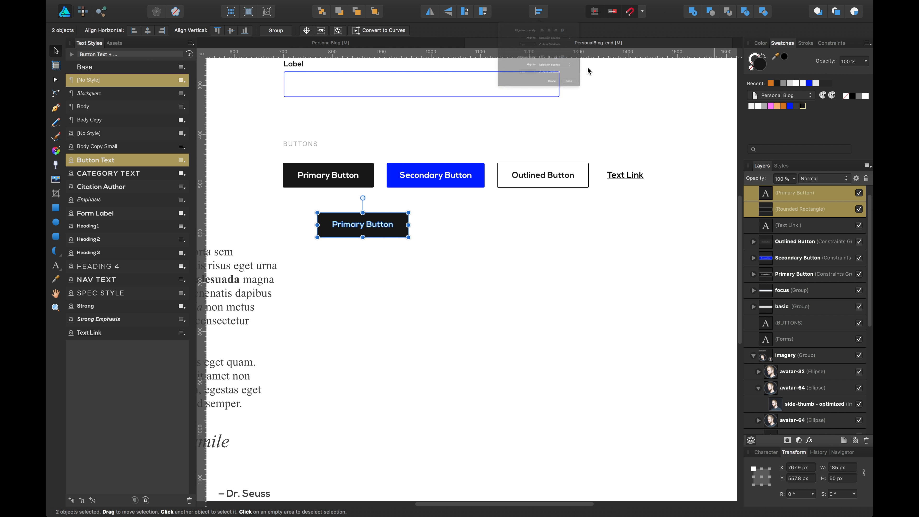
{"action": "left_click", "coordinate": [560, 42]}
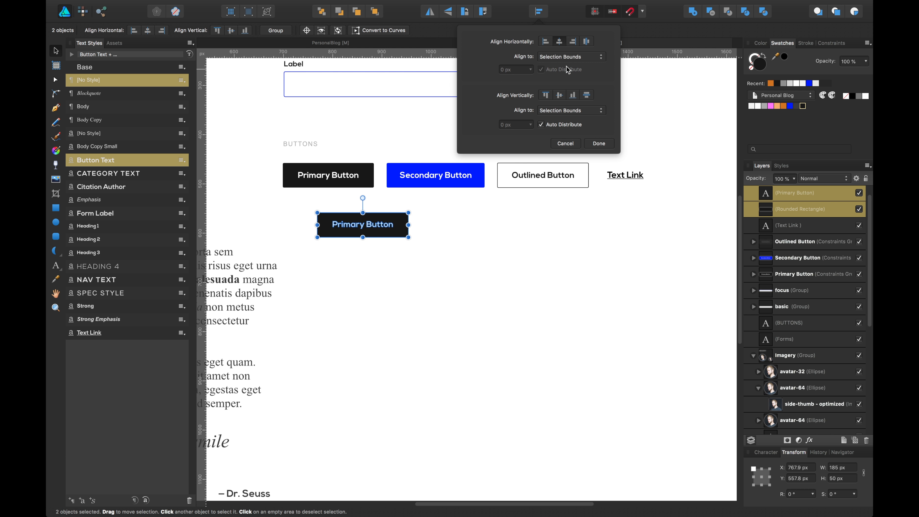
{"action": "left_click", "coordinate": [558, 96]}
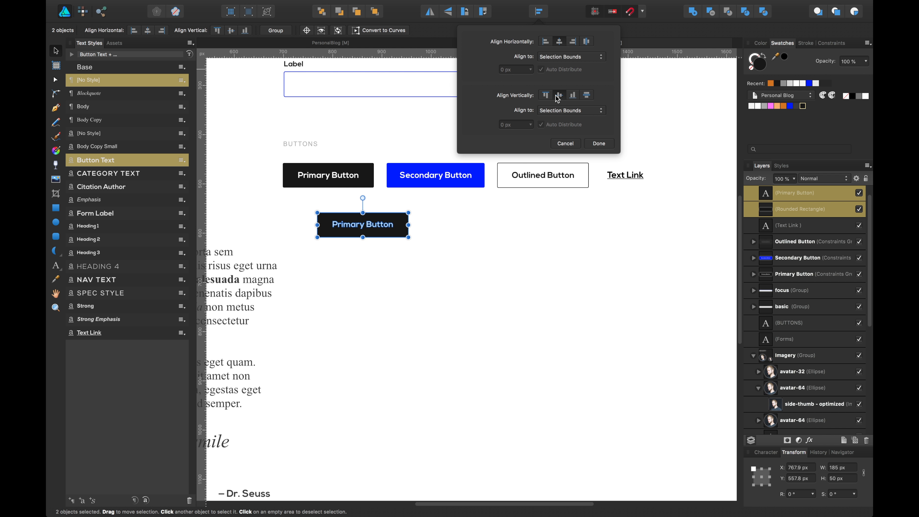
{"action": "left_click", "coordinate": [381, 275]}
Group the new Primary Button text with its dark rectangle and name the group "btn".
{"action": "left_click", "coordinate": [390, 236]}
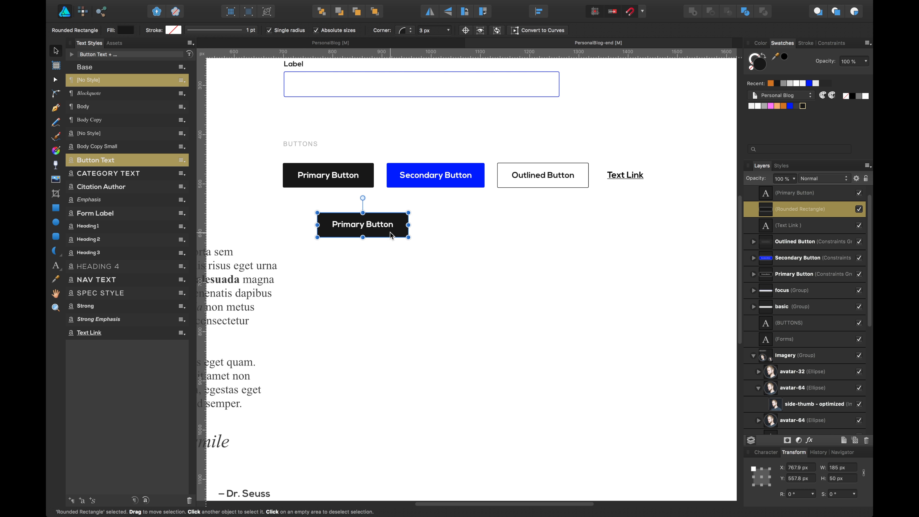
{"action": "left_click", "coordinate": [389, 227], "text": "shift"}
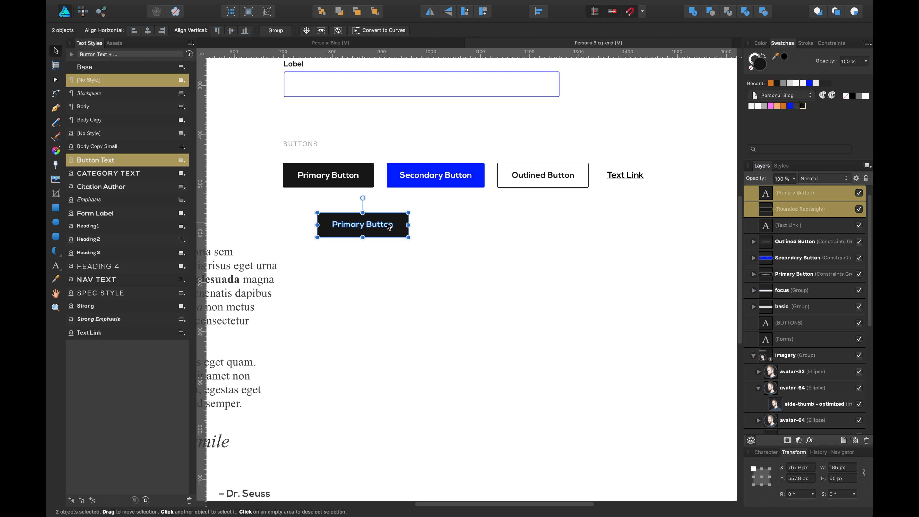
{"action": "key", "text": "super+g"}
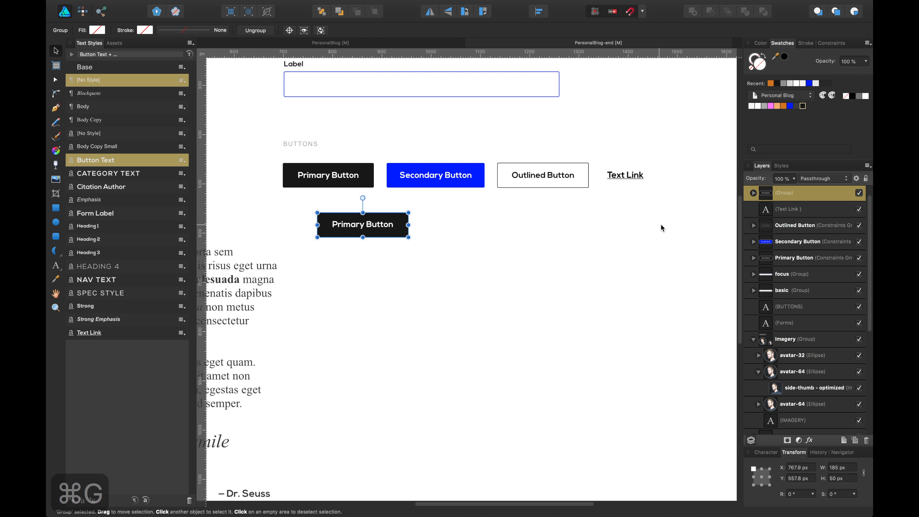
{"action": "double_click", "coordinate": [784, 195]}
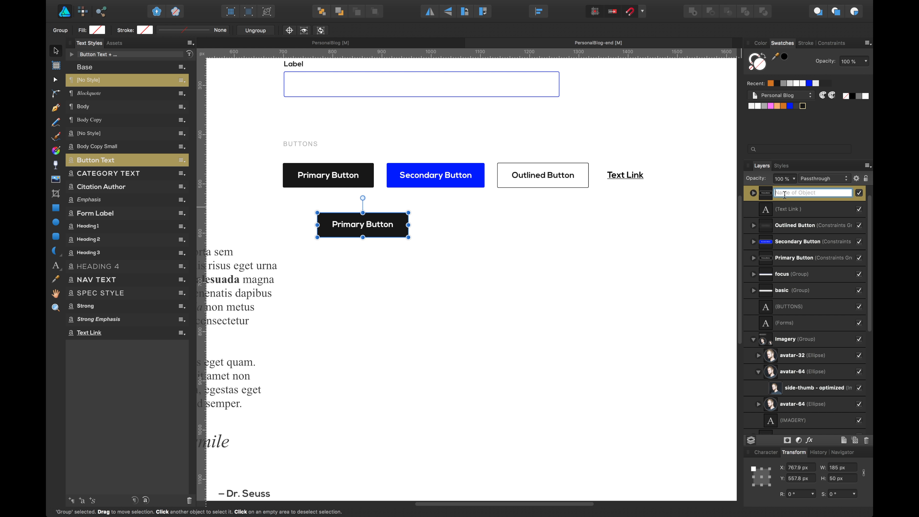
{"action": "type", "text": "btn"}
{"action": "key", "text": "Return"}
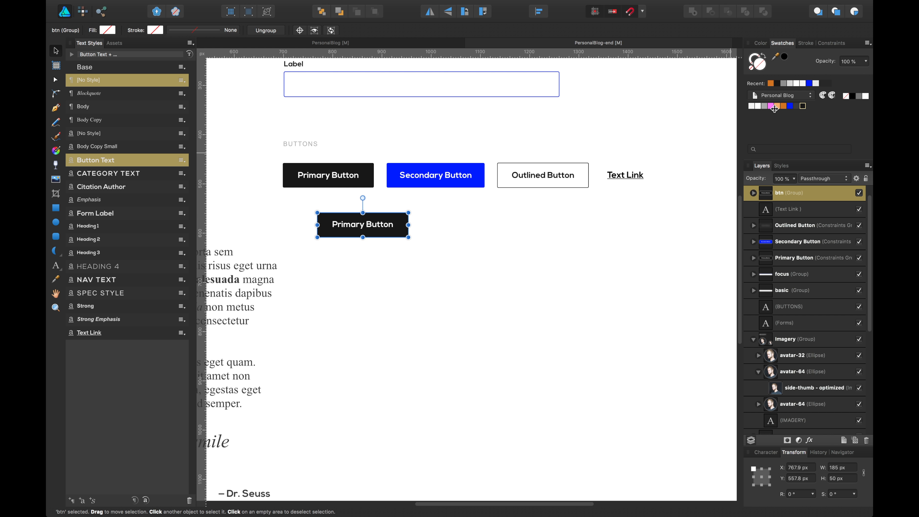
Turn off horizontal and vertical stretching in the constraints of the Primary Button text inside the btn group.
{"action": "left_click", "coordinate": [830, 43]}
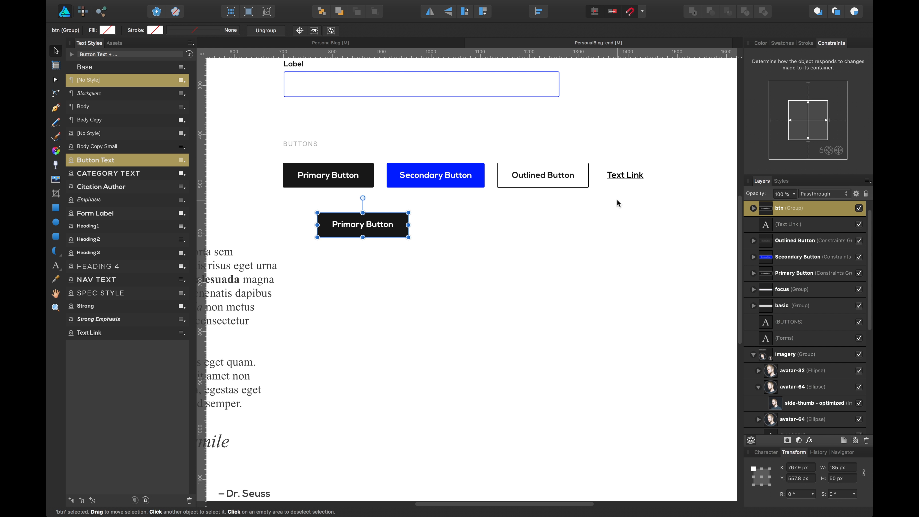
{"action": "left_click", "coordinate": [753, 208]}
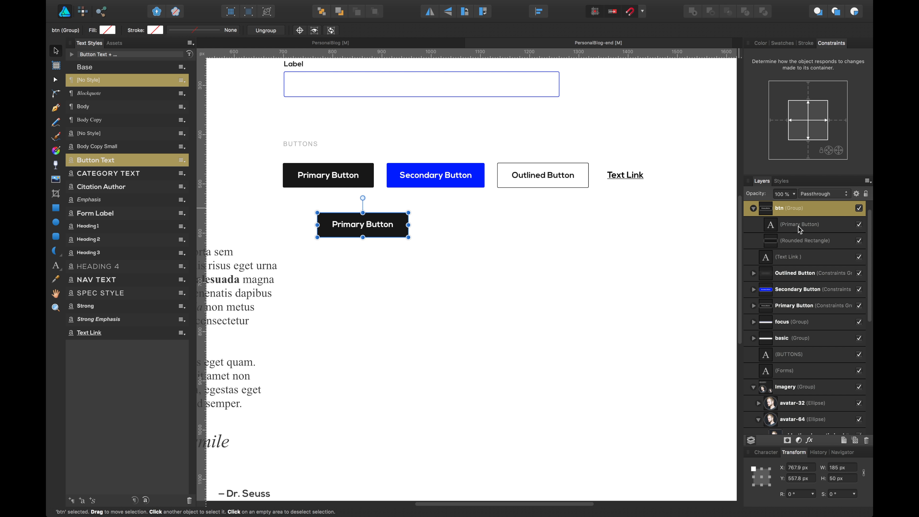
{"action": "left_click", "coordinate": [799, 225]}
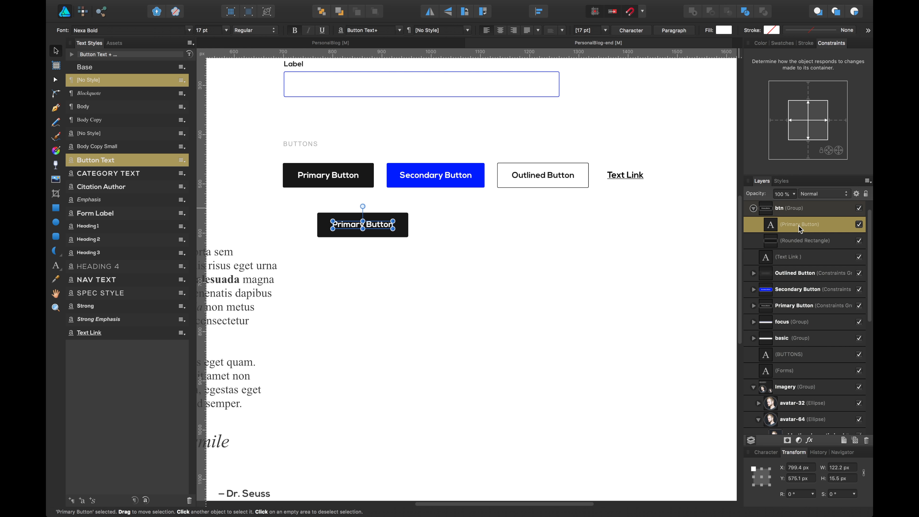
{"action": "left_click", "coordinate": [821, 120]}
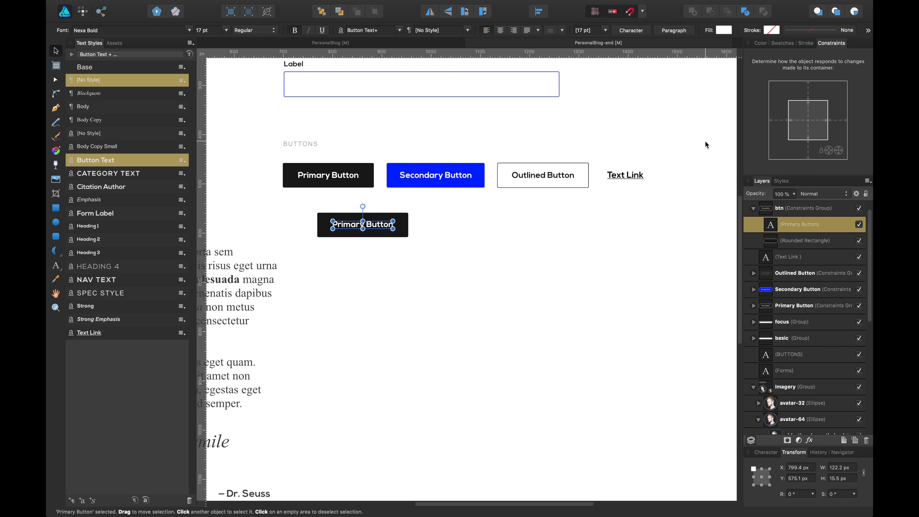
{"action": "left_click", "coordinate": [799, 241]}
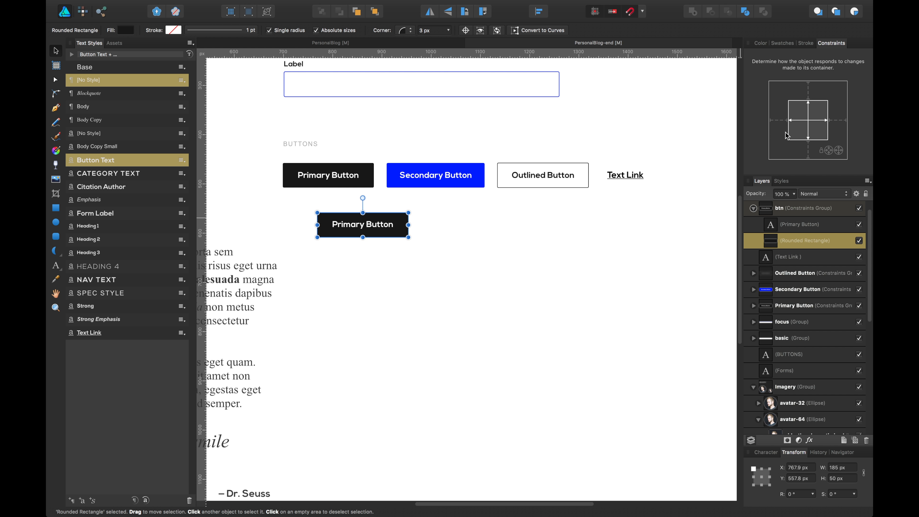
Stretch the btn group to about 515 px wide and 58.6 px high to test its constraints.
{"action": "left_click", "coordinate": [395, 230]}
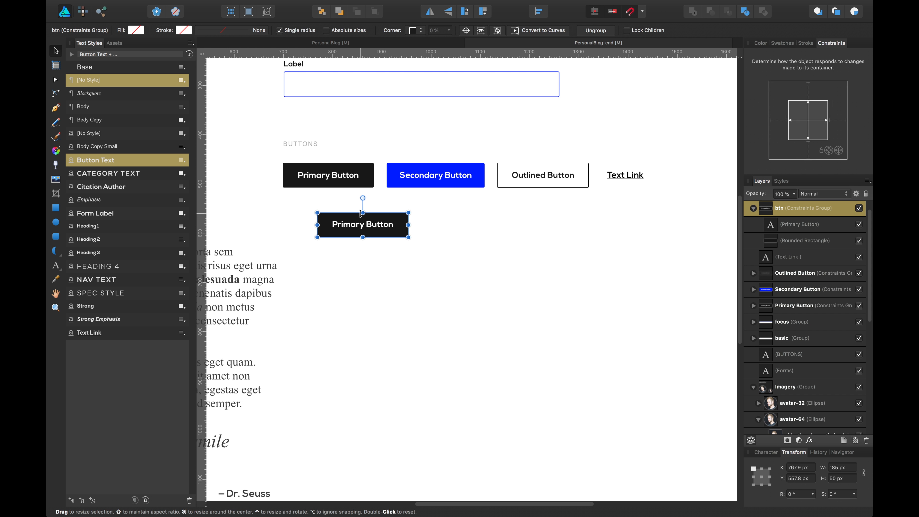
{"action": "left_click_drag", "start_coordinate": [408, 225], "coordinate": [533, 225]}
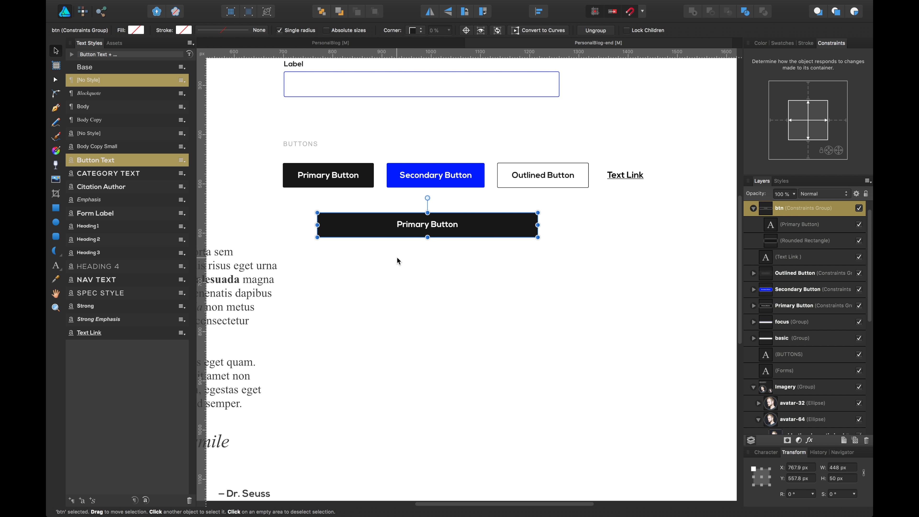
{"action": "mouse_move", "coordinate": [427, 213]}
{"action": "left_mouse_down"}
{"action": "mouse_move", "coordinate": [415, 68]}
{"action": "mouse_move", "coordinate": [420, 212]}
{"action": "left_mouse_up"}
{"action": "left_click_drag", "start_coordinate": [539, 223], "coordinate": [570, 222]}
{"action": "left_click", "coordinate": [406, 386]}
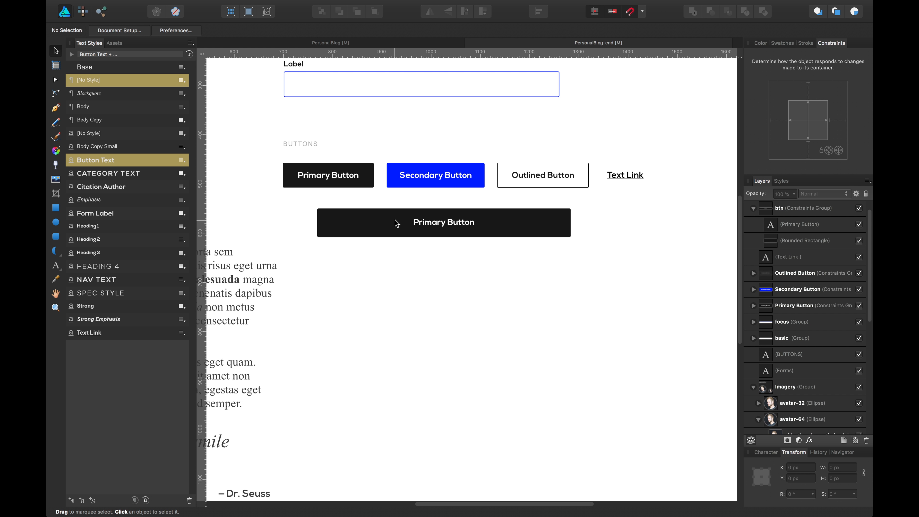
Add the stretched btn group to the Buttons asset category and place three instances of it below the original.
{"action": "left_click", "coordinate": [396, 224]}
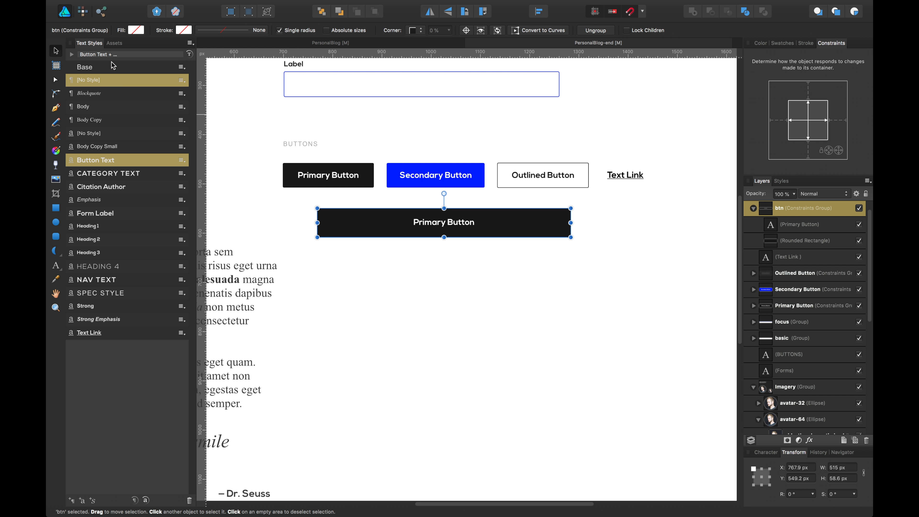
{"action": "left_click", "coordinate": [114, 43]}
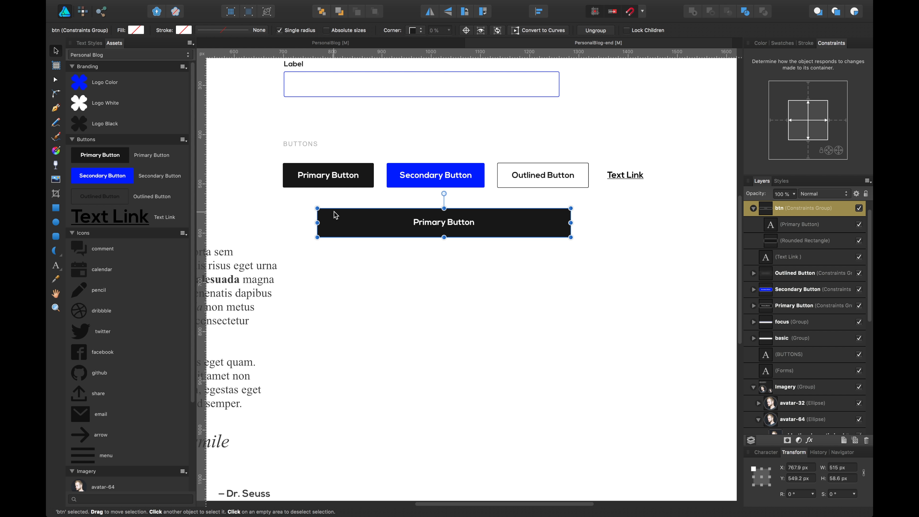
{"action": "left_click_drag", "start_coordinate": [349, 225], "coordinate": [459, 295]}
{"action": "left_click", "coordinate": [296, 250]}
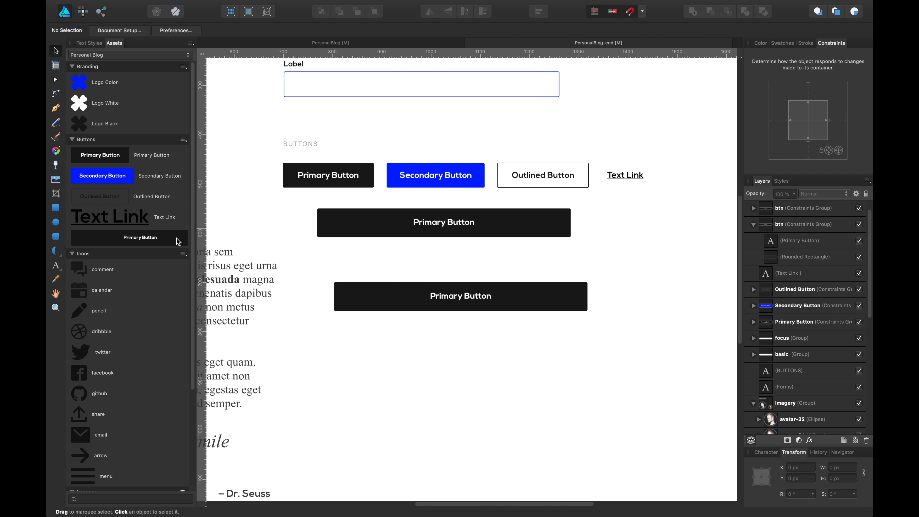
{"action": "left_click_drag", "start_coordinate": [178, 242], "coordinate": [442, 347]}
{"action": "left_click_drag", "start_coordinate": [134, 237], "coordinate": [460, 378]}
{"action": "left_click", "coordinate": [419, 431]}
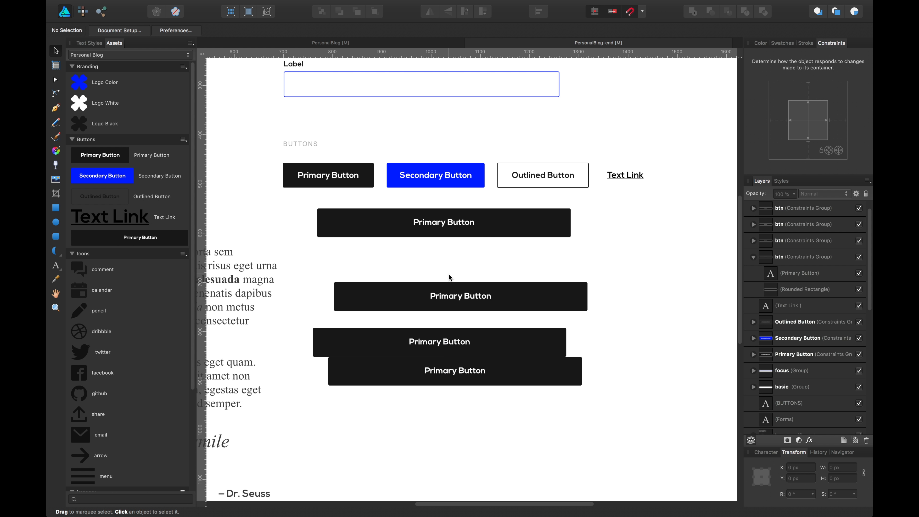
Undo the demo btn group along with its asset and placed instances, and save the document.
{"action": "left_click", "coordinate": [443, 295]}
{"action": "key", "text": "super+z"}
{"action": "key", "text": "super+z"}
{"action": "key", "text": "super+z"}
{"action": "key", "text": "super+z"}
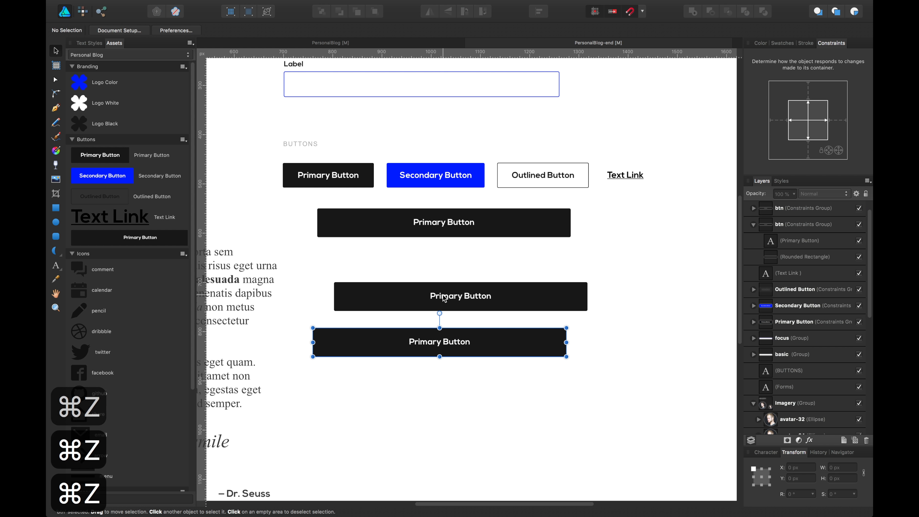
{"action": "key", "text": "super+z"}
{"action": "key", "text": "super+z"}
{"action": "key", "text": "super+s"}
{"action": "key", "text": "super+minus"}
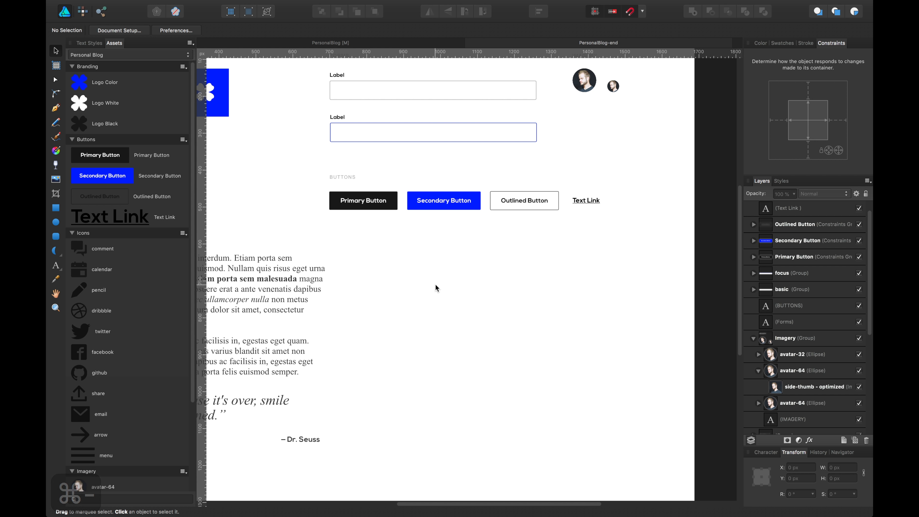
{"action": "left_click", "coordinate": [515, 209]}
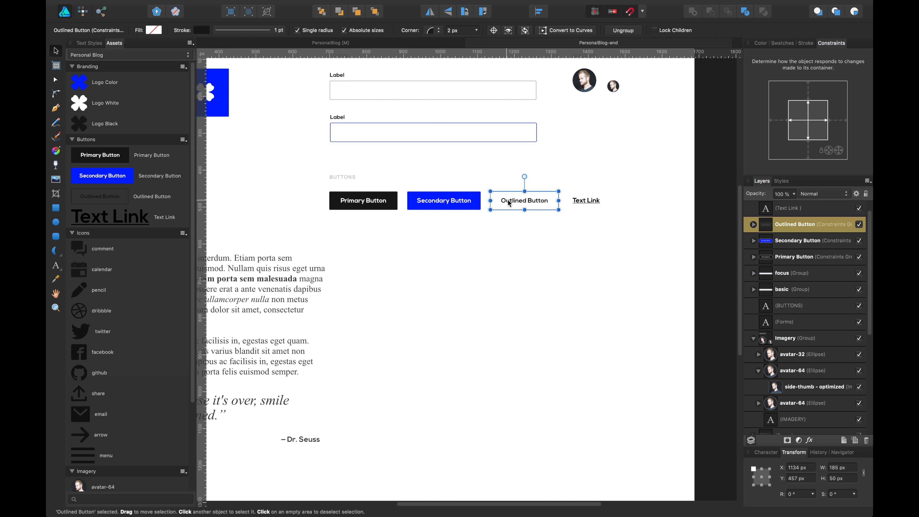
{"action": "left_click_drag", "start_coordinate": [491, 201], "coordinate": [517, 207]}
{"action": "key", "text": "super+z"}
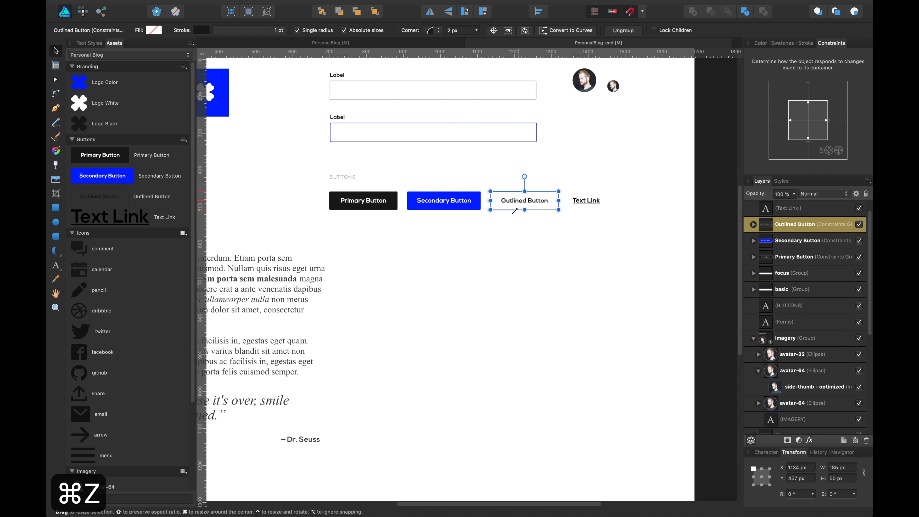
{"action": "left_click", "coordinate": [493, 244]}
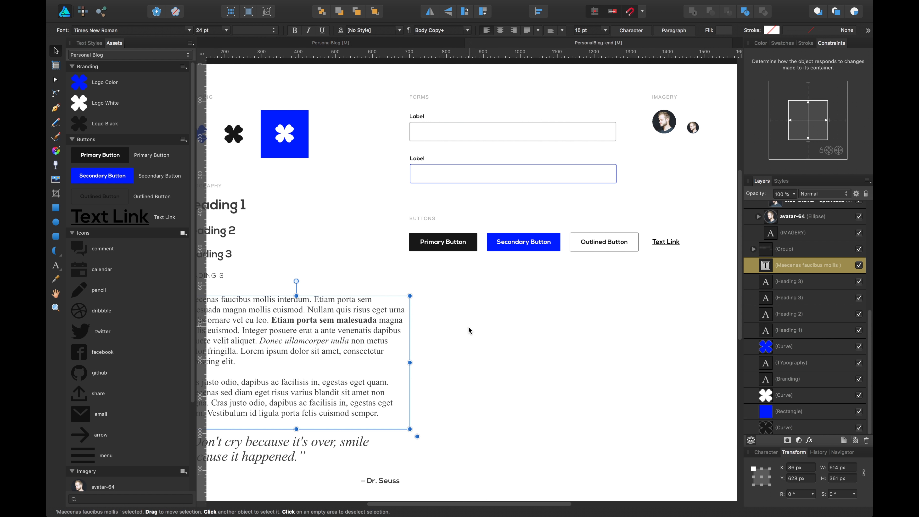
{"action": "left_click", "coordinate": [491, 318]}
Select everything in the Forms, Imagery and Buttons sections and shift it 48 px to the right, to X 746 px.
{"action": "scroll", "coordinate": [491, 319], "scroll_direction": "right", "scroll_amount": 5}
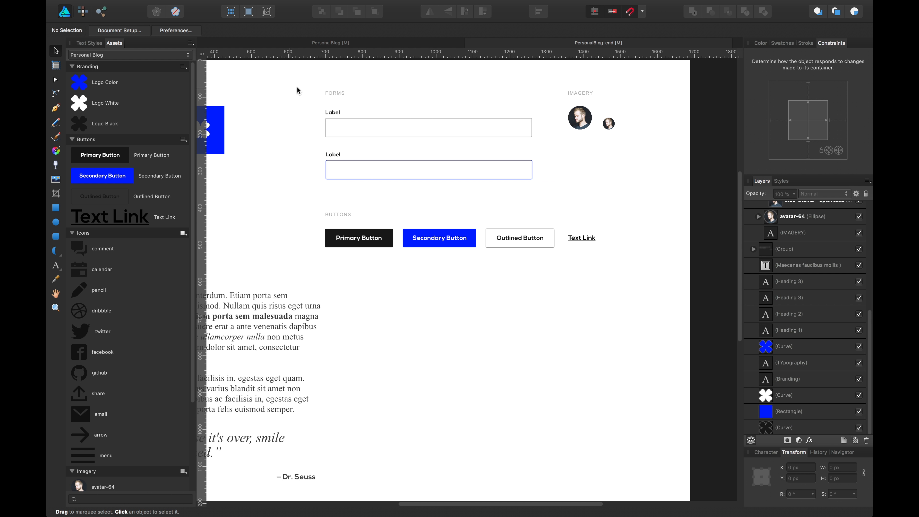
{"action": "left_click_drag", "start_coordinate": [314, 82], "coordinate": [671, 279]}
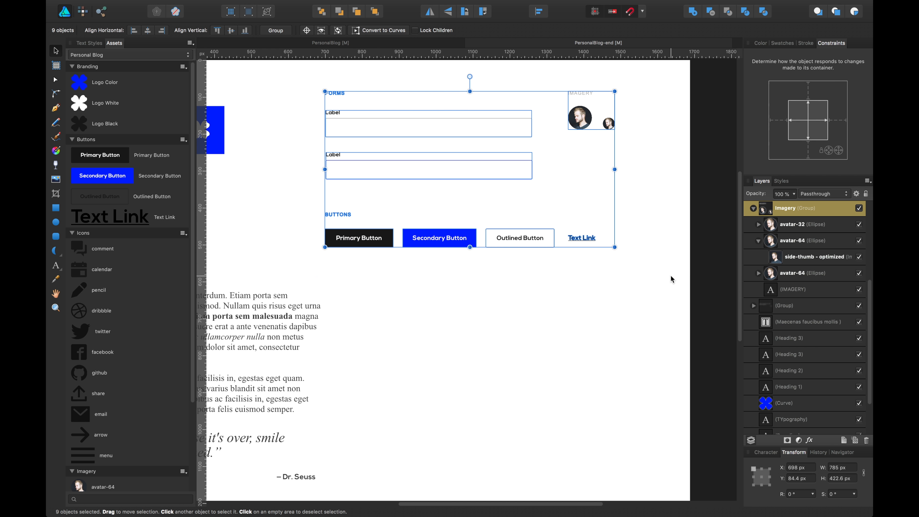
{"action": "key", "text": "Right"}
{"action": "key", "text": "Right"}
{"action": "key", "text": "Right"}
{"action": "key", "text": "Right"}
{"action": "key", "text": "Right"}
{"action": "key", "text": "Right"}
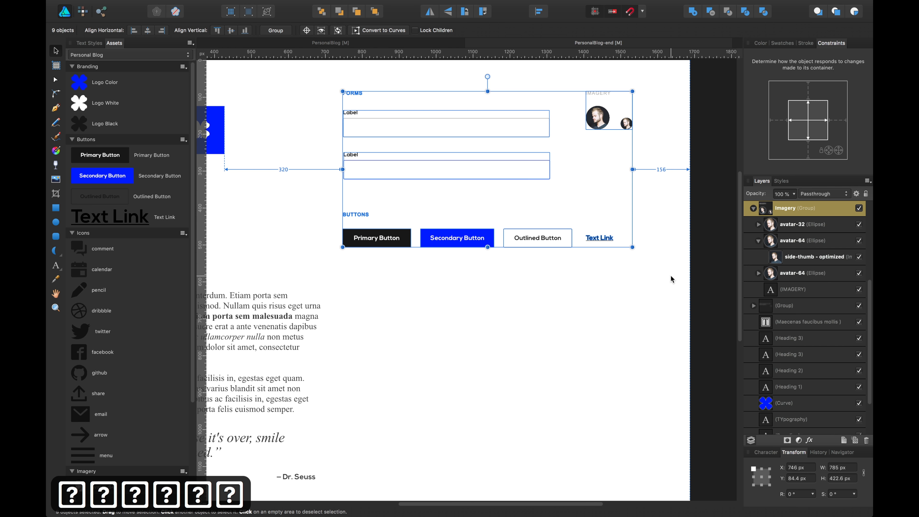
{"action": "left_click", "coordinate": [509, 380]}
Place the comment icon asset below the buttons and put a copy of the BUTTONS heading above it, reading "ICONS".
{"action": "scroll", "coordinate": [510, 381], "scroll_direction": "down", "scroll_amount": 3}
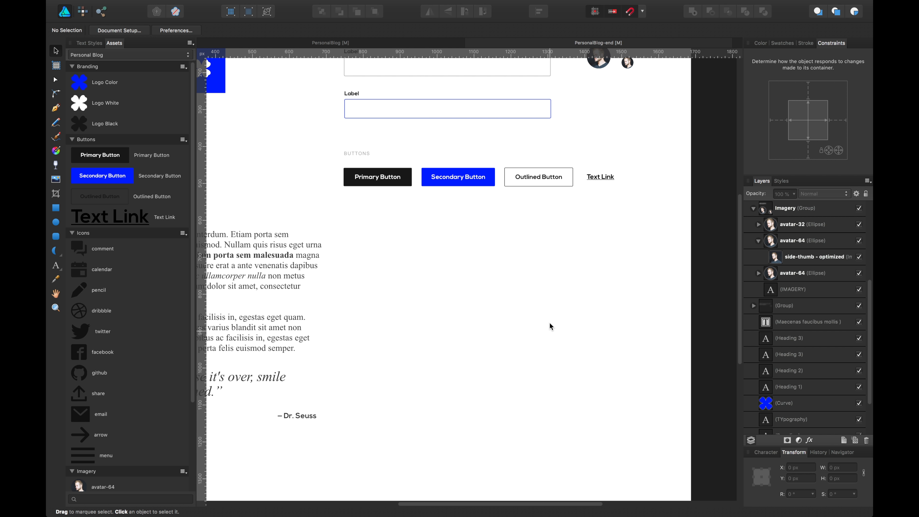
{"action": "left_click_drag", "start_coordinate": [101, 251], "coordinate": [349, 242]}
{"action": "left_click", "coordinate": [358, 153]}
{"action": "key", "text": "super+c"}
{"action": "key", "text": "super+v"}
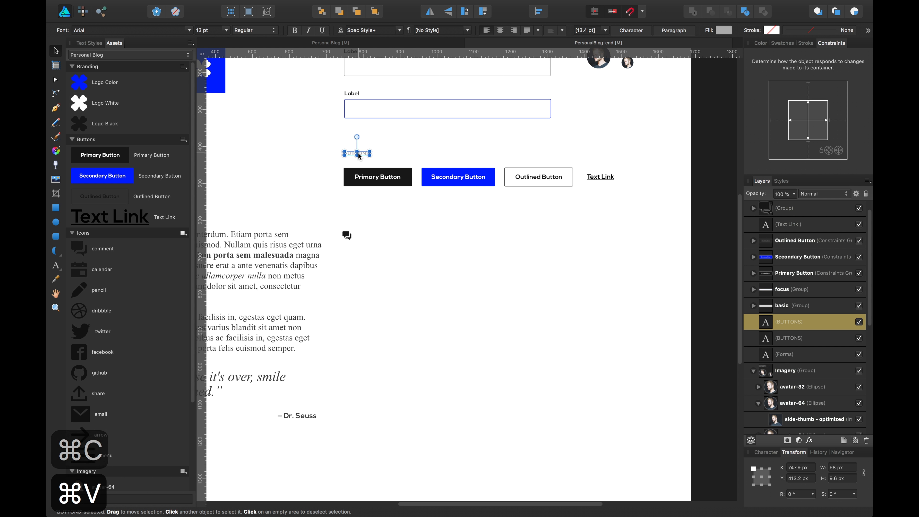
{"action": "left_click_drag", "start_coordinate": [359, 153], "coordinate": [358, 216]}
{"action": "double_click", "coordinate": [365, 215]}
{"action": "type", "text": "ICO?NS"}
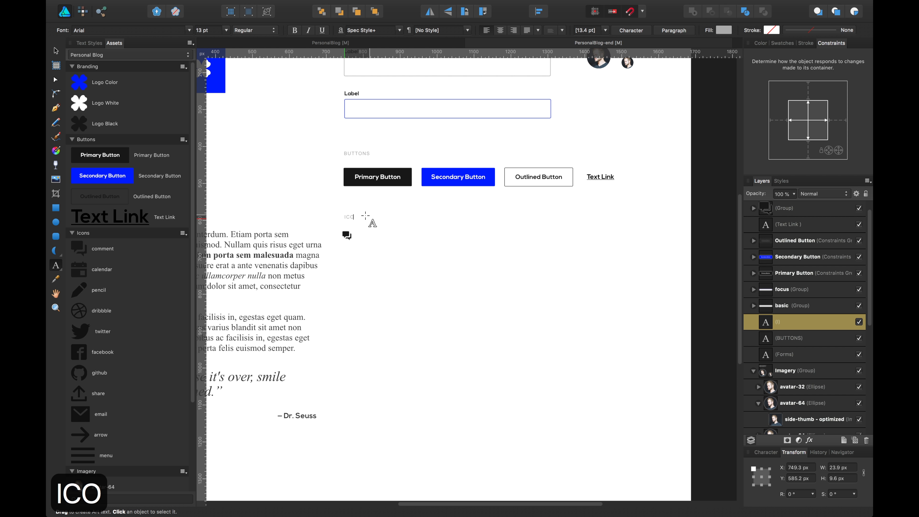
Finish the heading above the comment icon as "ICONS" and move the icon into line beneath it at about X 749 px.
{"action": "key", "text": "BackSpace"}
{"action": "key", "text": "BackSpace"}
{"action": "key", "text": "BackSpace"}
{"action": "type", "text": "NS"}
{"action": "left_click_drag", "start_coordinate": [347, 236], "coordinate": [349, 235]}
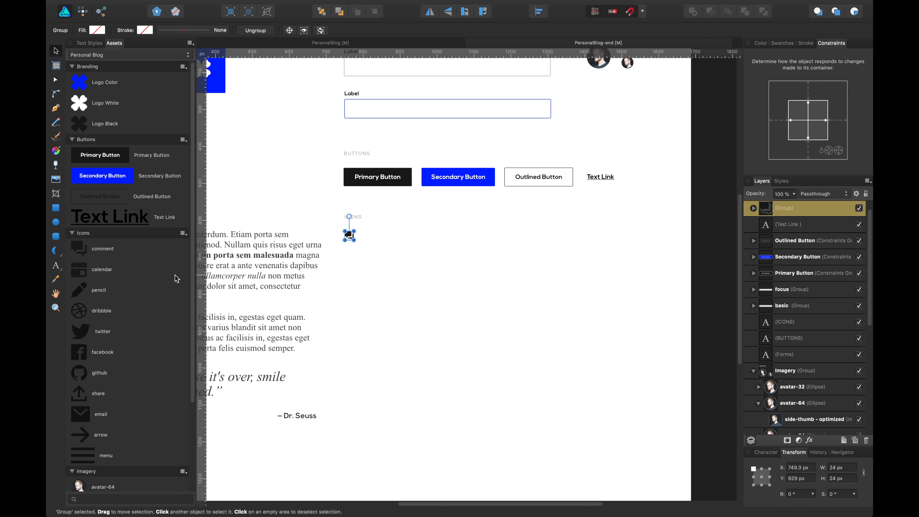
Place the calendar, pencil, dribbble, twitter, facebook, github, share, email, arrow and menu icon assets in a row beside the comment icon.
{"action": "left_click_drag", "start_coordinate": [102, 269], "coordinate": [373, 235]}
{"action": "mouse_move", "coordinate": [99, 290]}
{"action": "left_mouse_down"}
{"action": "mouse_move", "coordinate": [408, 236]}
{"action": "mouse_move", "coordinate": [397, 235]}
{"action": "left_mouse_up"}
{"action": "left_click_drag", "start_coordinate": [101, 311], "coordinate": [417, 235]}
{"action": "left_click_drag", "start_coordinate": [102, 331], "coordinate": [436, 236]}
{"action": "left_click_drag", "start_coordinate": [103, 352], "coordinate": [454, 236]}
{"action": "left_click_drag", "start_coordinate": [100, 373], "coordinate": [473, 236]}
{"action": "left_click_drag", "start_coordinate": [98, 394], "coordinate": [492, 236]}
{"action": "left_click_drag", "start_coordinate": [101, 414], "coordinate": [514, 236]}
{"action": "left_click_drag", "start_coordinate": [101, 435], "coordinate": [542, 234]}
{"action": "left_click_drag", "start_coordinate": [106, 455], "coordinate": [615, 241]}
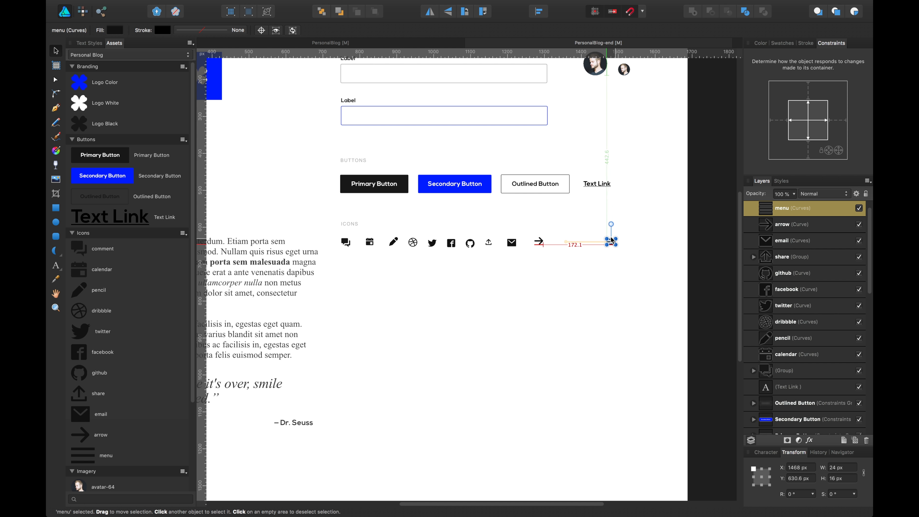
{"action": "left_click", "coordinate": [595, 260]}
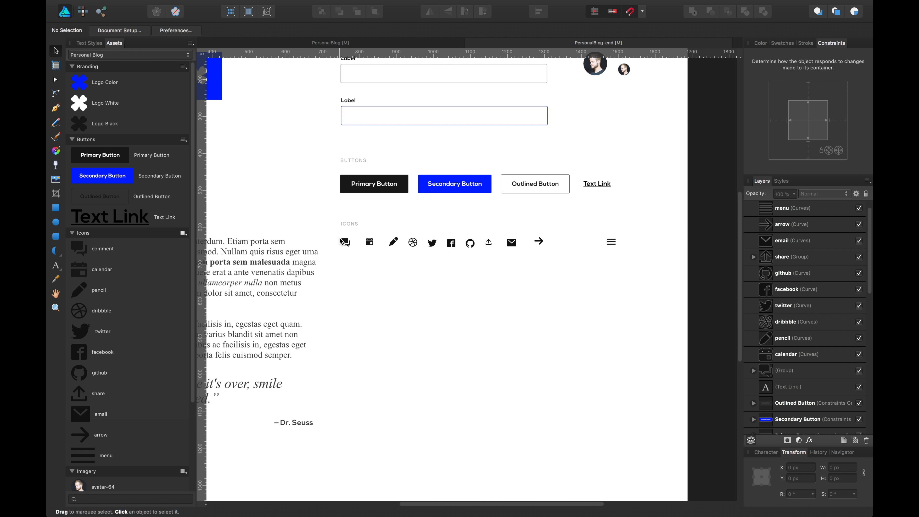
Select the eleven icons, align them to their vertical middle and space them evenly horizontally within the selection bounds.
{"action": "left_click_drag", "start_coordinate": [342, 241], "coordinate": [619, 260]}
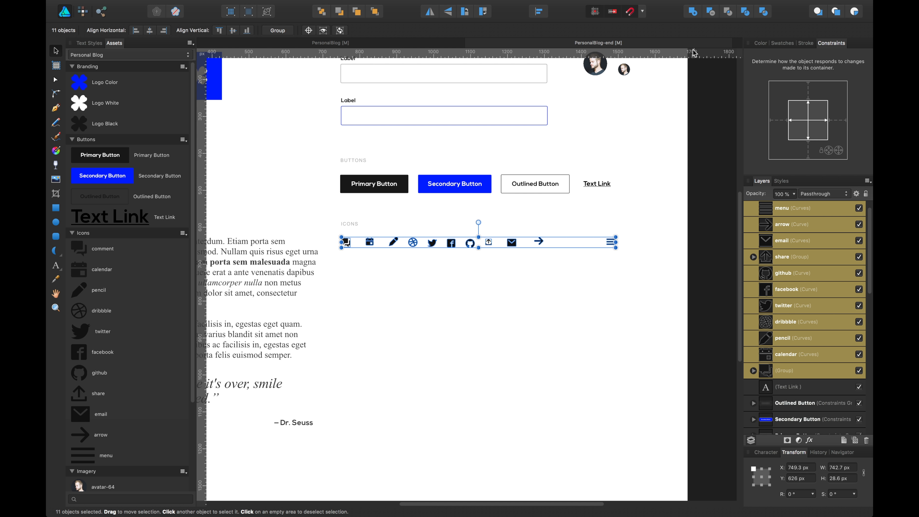
{"action": "left_click", "coordinate": [539, 12]}
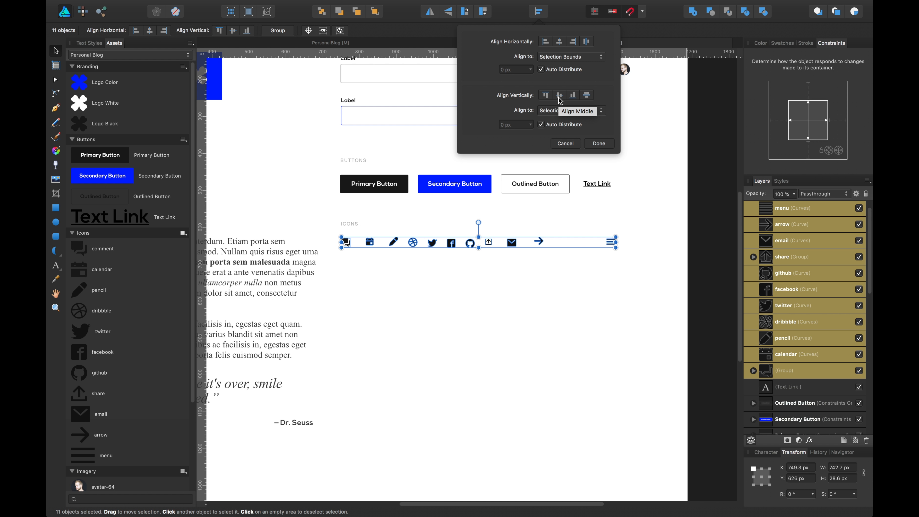
{"action": "left_click", "coordinate": [559, 96]}
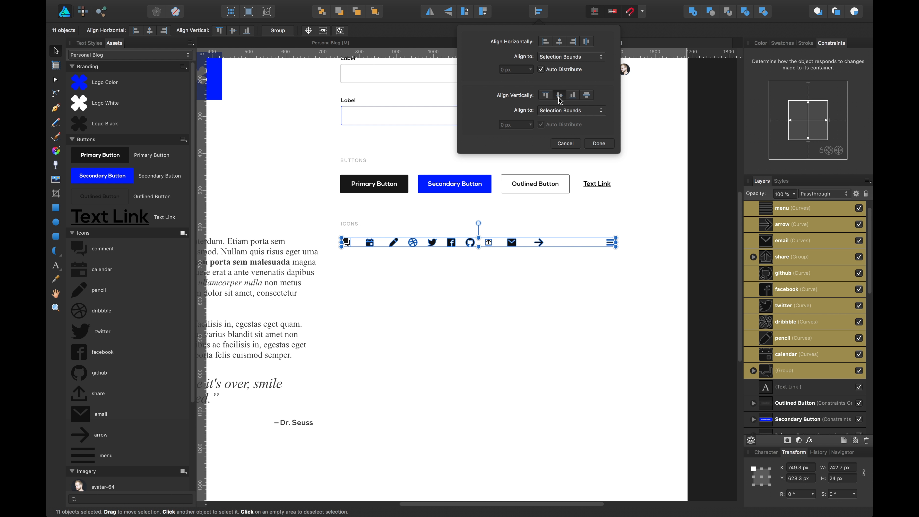
{"action": "left_click", "coordinate": [586, 42]}
{"action": "left_click", "coordinate": [540, 315]}
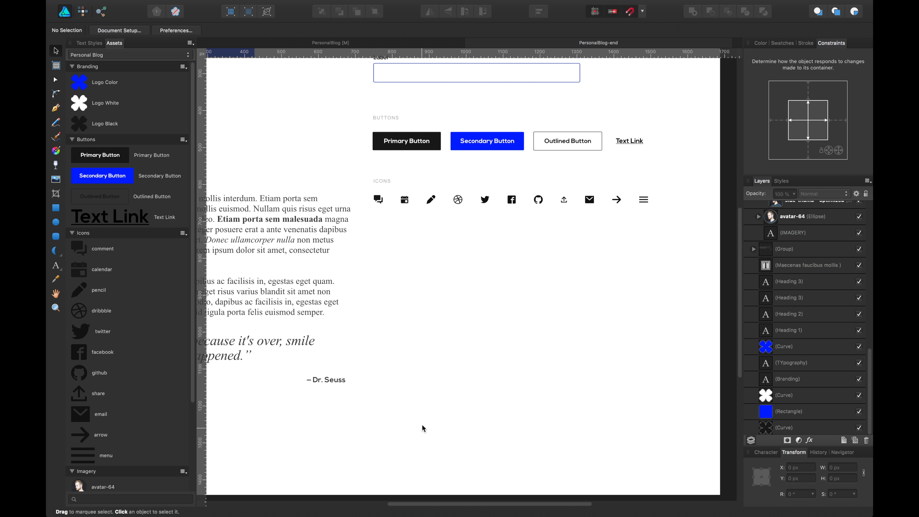
Place a copy of the ICONS heading below the icon row and change its text to "CARDS".
{"action": "scroll", "coordinate": [439, 318], "scroll_direction": "down", "scroll_amount": 3}
{"action": "left_click", "coordinate": [351, 148]}
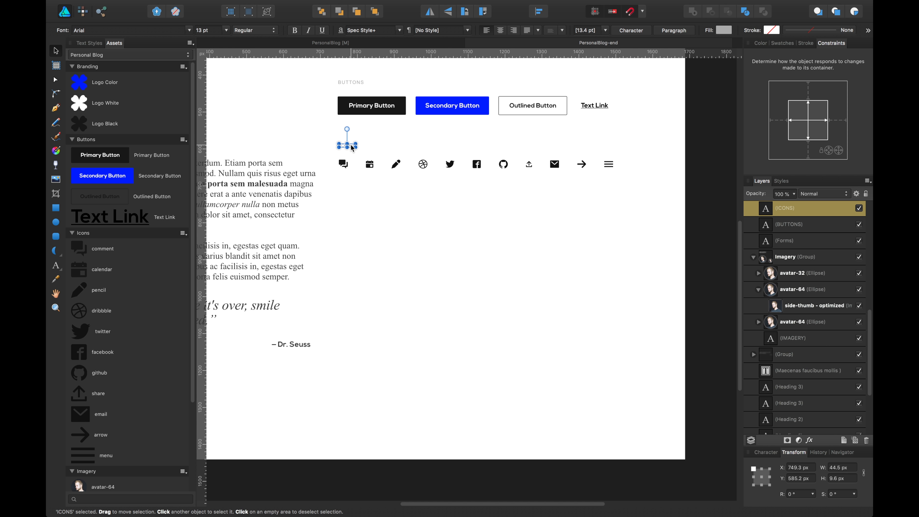
{"action": "left_click_drag", "start_coordinate": [352, 148], "coordinate": [357, 214]}
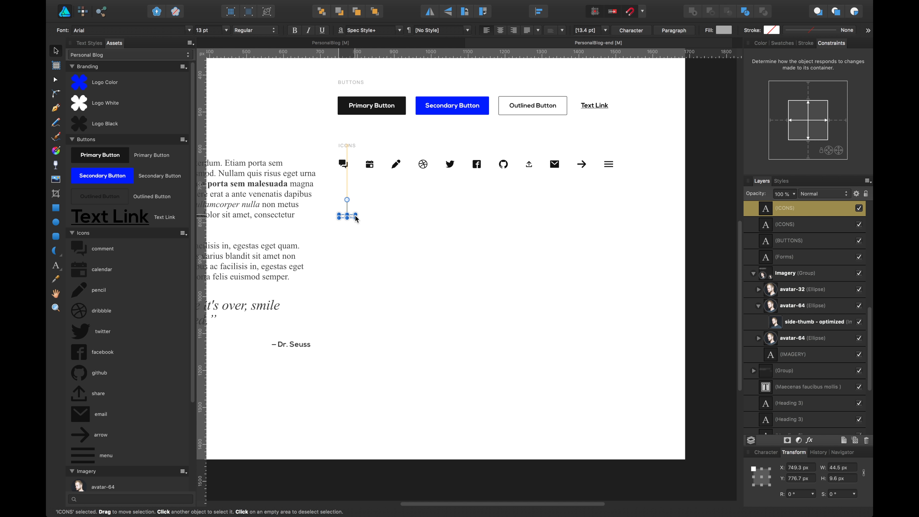
{"action": "key", "text": "t"}
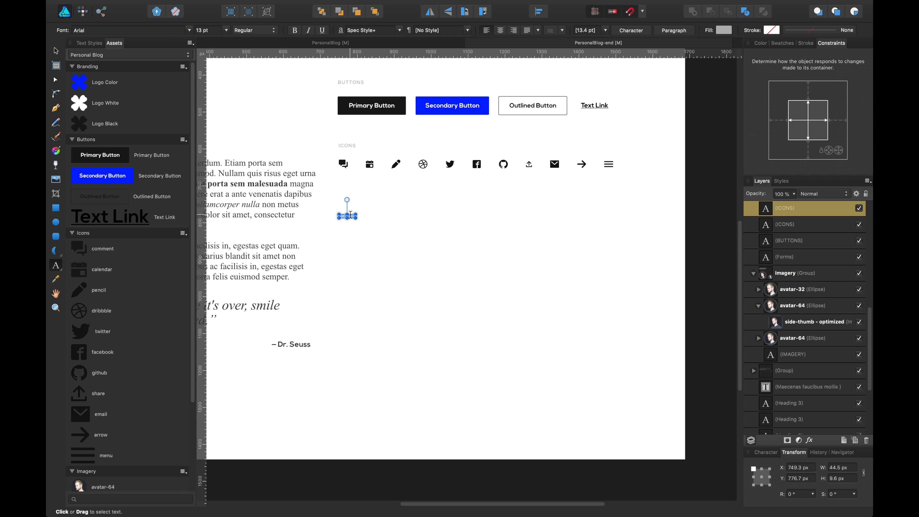
{"action": "type", "text": "c"}
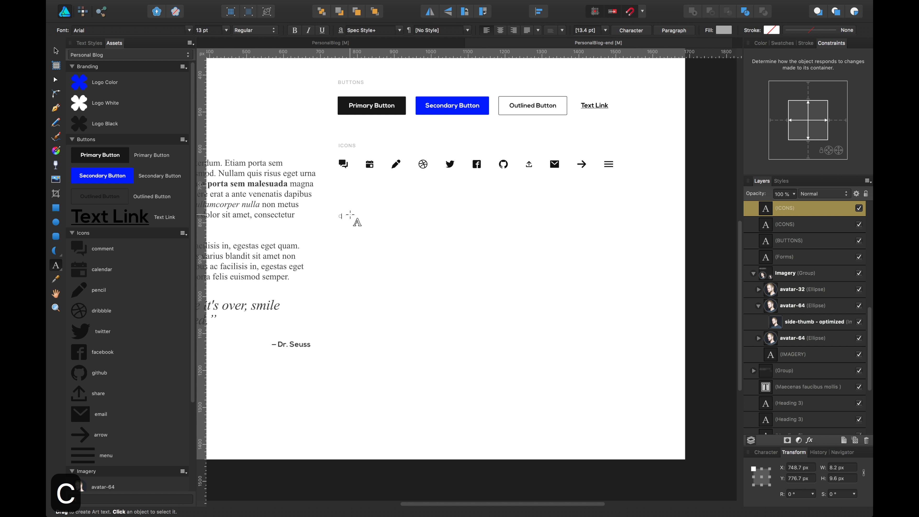
{"action": "type", "text": "ards"}
{"action": "key", "text": "Escape"}
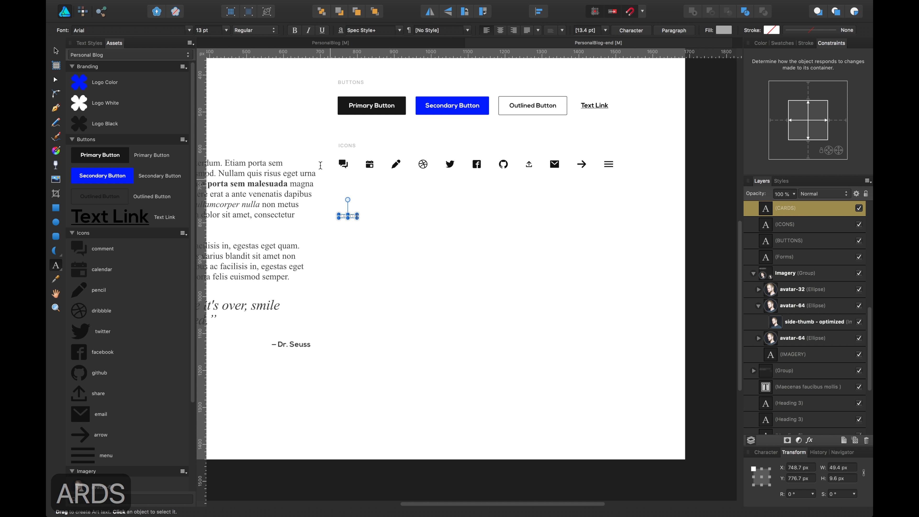
{"action": "left_click", "coordinate": [56, 50]}
{"action": "left_click", "coordinate": [427, 212]}
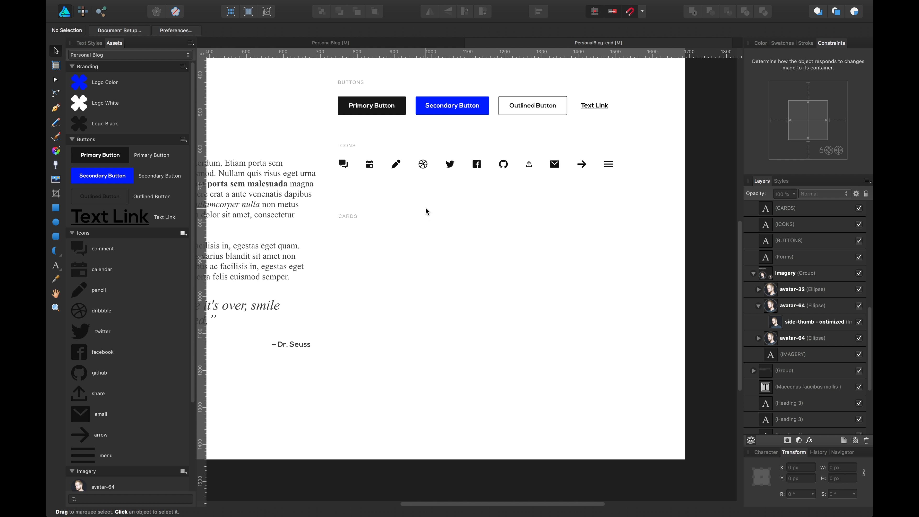
{"action": "left_click", "coordinate": [356, 216]}
{"action": "left_click", "coordinate": [384, 257]}
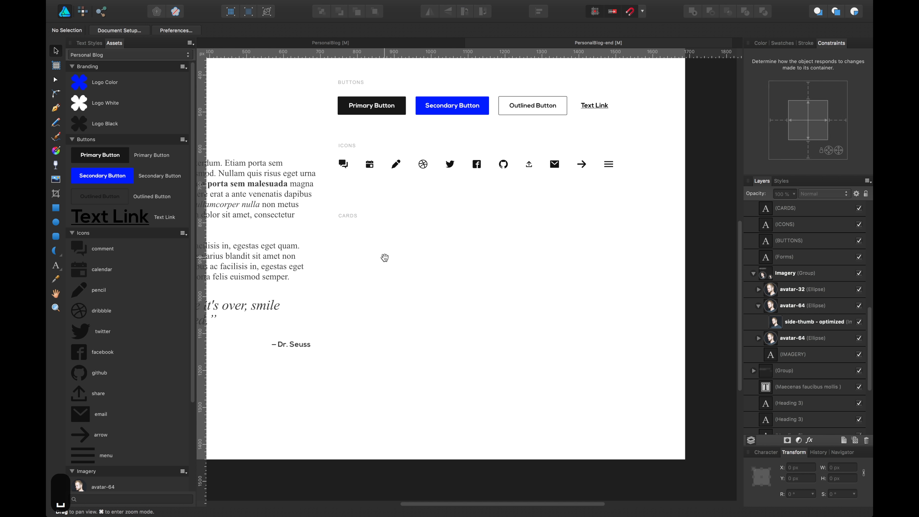
Check the cards in PersonalBlog, and draw a light grey rectangle about 374 × 286 px under the CARDS heading in PersonalBlog-end.
{"action": "scroll", "coordinate": [401, 250], "scroll_direction": "down", "scroll_amount": 1}
{"action": "scroll", "coordinate": [401, 251], "scroll_direction": "left", "scroll_amount": 1}
{"action": "left_click", "coordinate": [323, 41]}
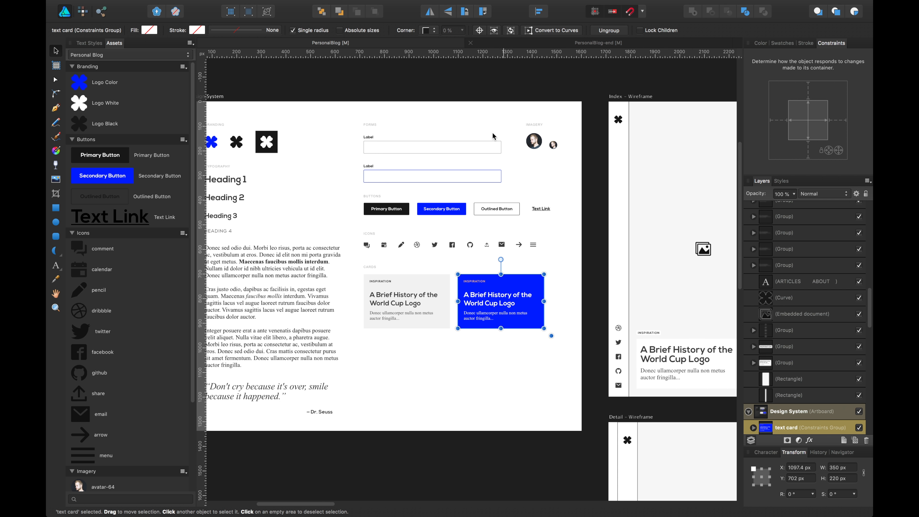
{"action": "left_click", "coordinate": [503, 42]}
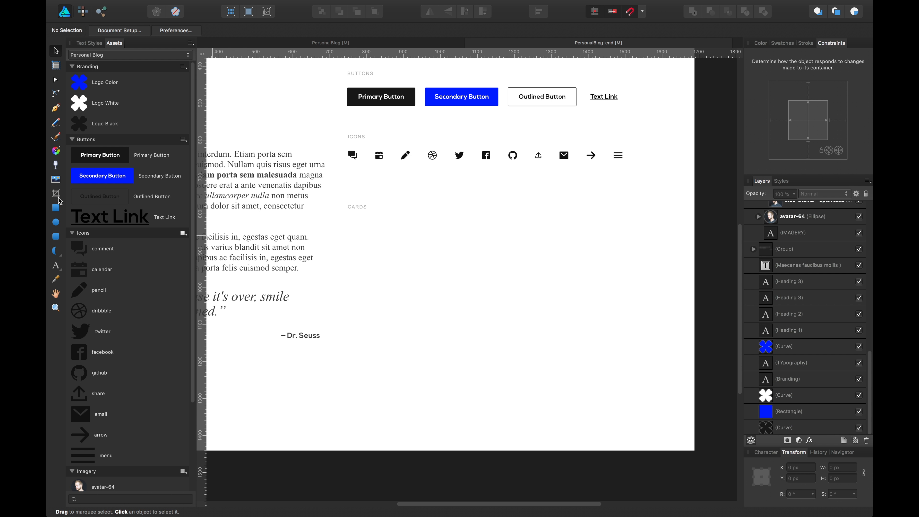
{"action": "left_click", "coordinate": [55, 208]}
{"action": "left_click_drag", "start_coordinate": [349, 221], "coordinate": [486, 326]}
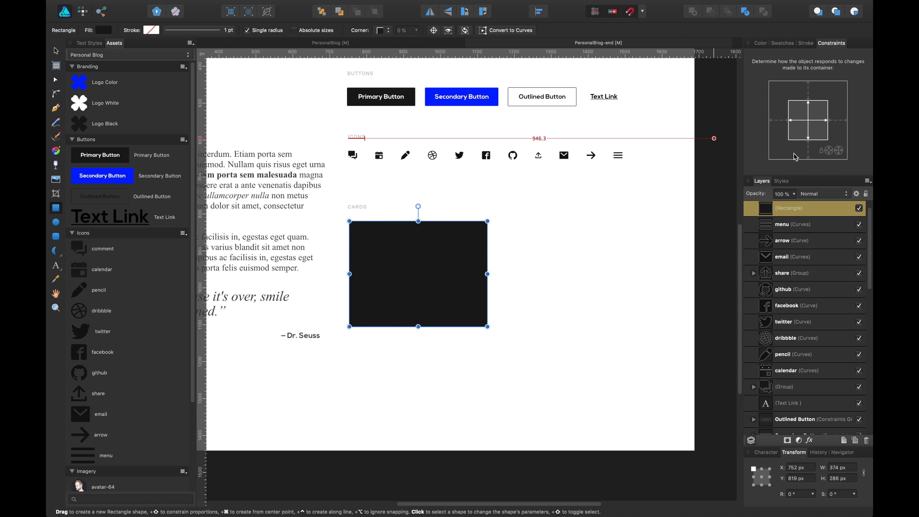
{"action": "left_click", "coordinate": [789, 45]}
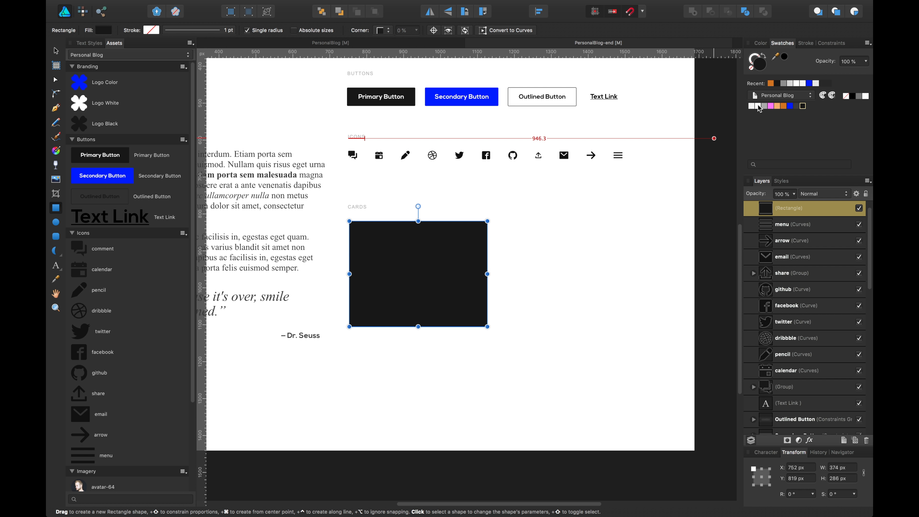
{"action": "left_click", "coordinate": [751, 106]}
{"action": "key", "text": "v"}
{"action": "left_click", "coordinate": [519, 261]}
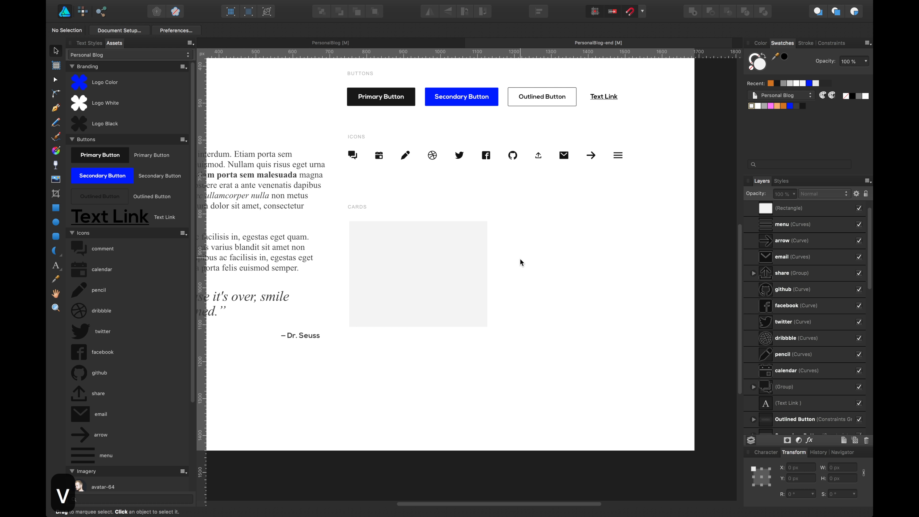
Place a copy of the grey card rectangle to its right, fill it with the blue swatch, and save the document.
{"action": "scroll", "coordinate": [519, 254], "scroll_direction": "down", "scroll_amount": 1}
{"action": "left_click", "coordinate": [436, 252]}
{"action": "left_click_drag", "start_coordinate": [437, 254], "coordinate": [580, 225]}
{"action": "left_click", "coordinate": [791, 106]}
{"action": "left_click", "coordinate": [537, 179]}
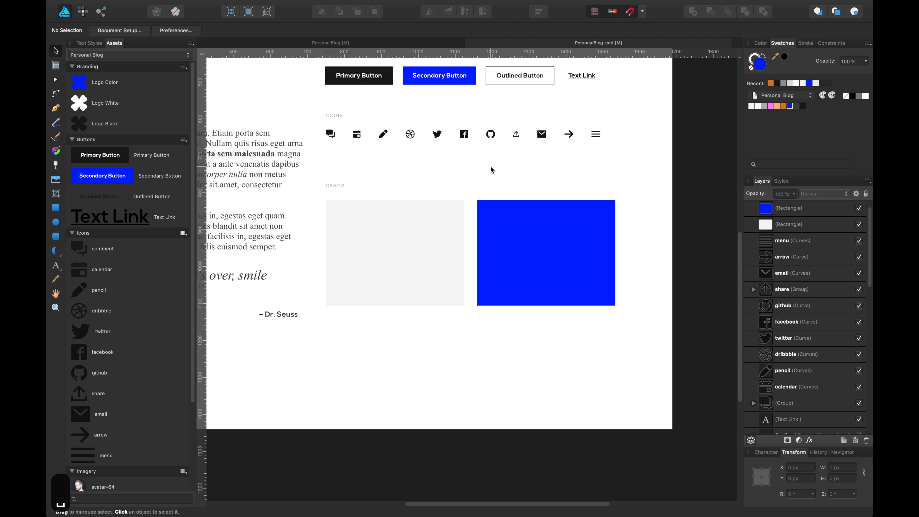
{"action": "key", "text": "super+s"}
Add the artistic text "INSPIRATION" in the empty area below the grey card.
{"action": "key", "text": "super+equal"}
{"action": "scroll", "coordinate": [453, 190], "scroll_direction": "left", "scroll_amount": 2}
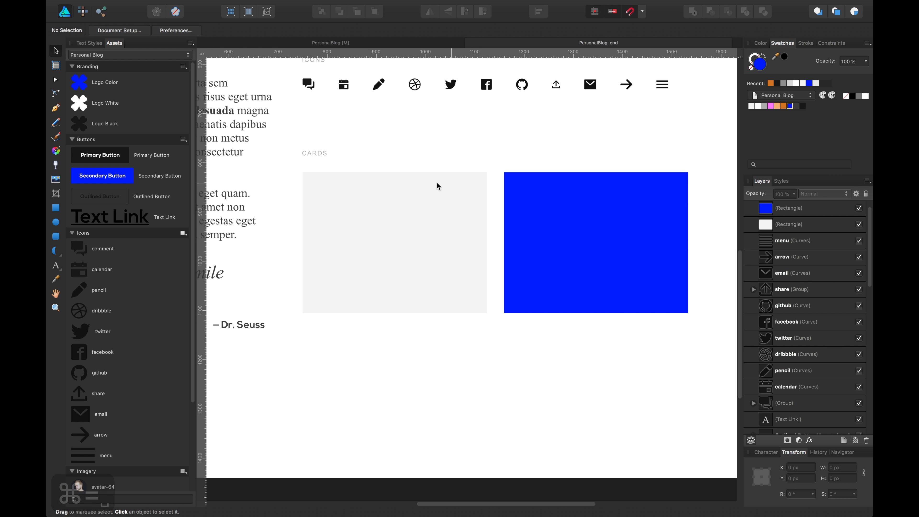
{"action": "left_click", "coordinate": [407, 210]}
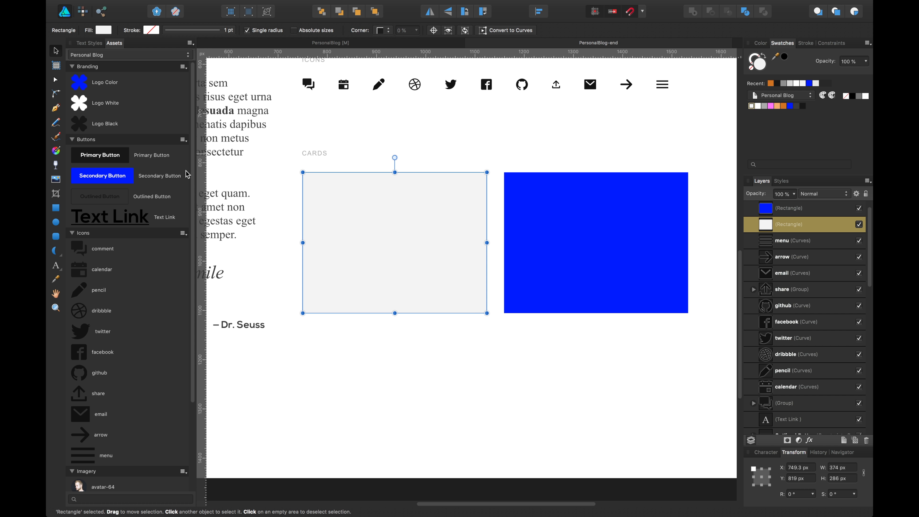
{"action": "scroll", "coordinate": [154, 243], "scroll_direction": "down", "scroll_amount": 5}
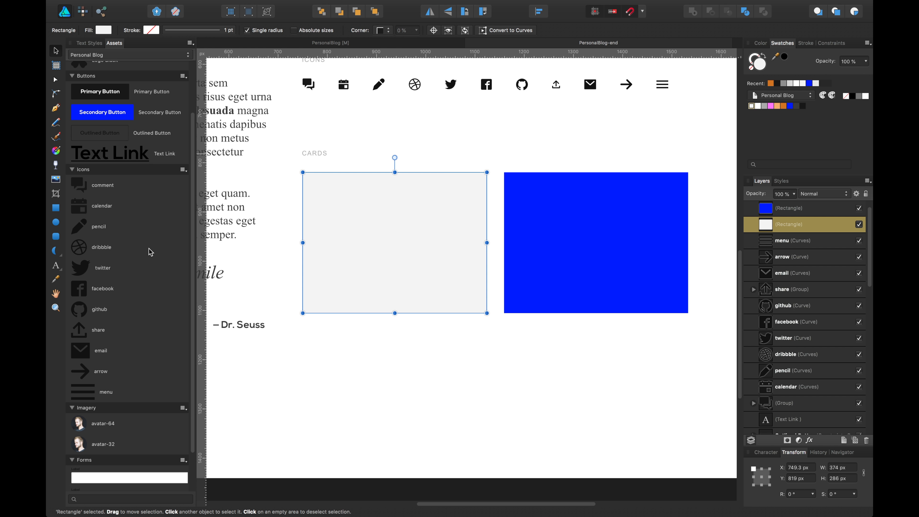
{"action": "scroll", "coordinate": [119, 209], "scroll_direction": "up", "scroll_amount": 5}
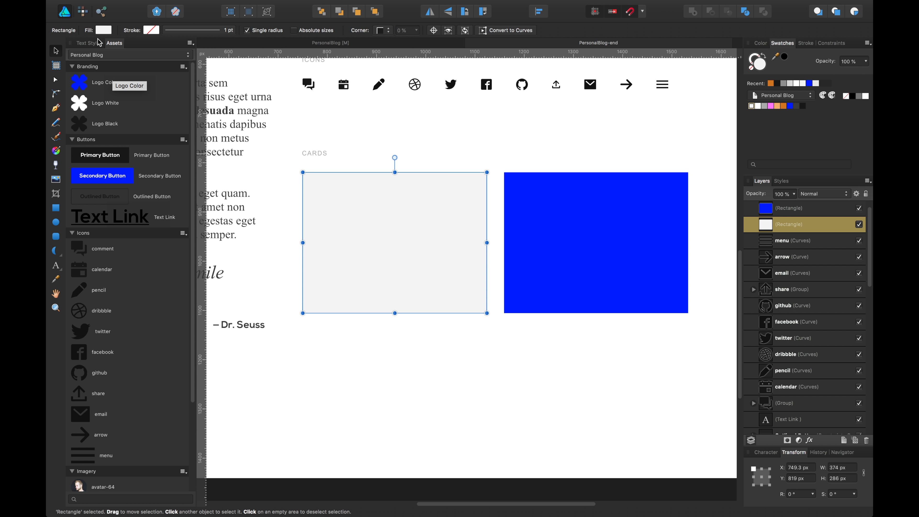
{"action": "left_click", "coordinate": [89, 43]}
{"action": "key", "text": "t"}
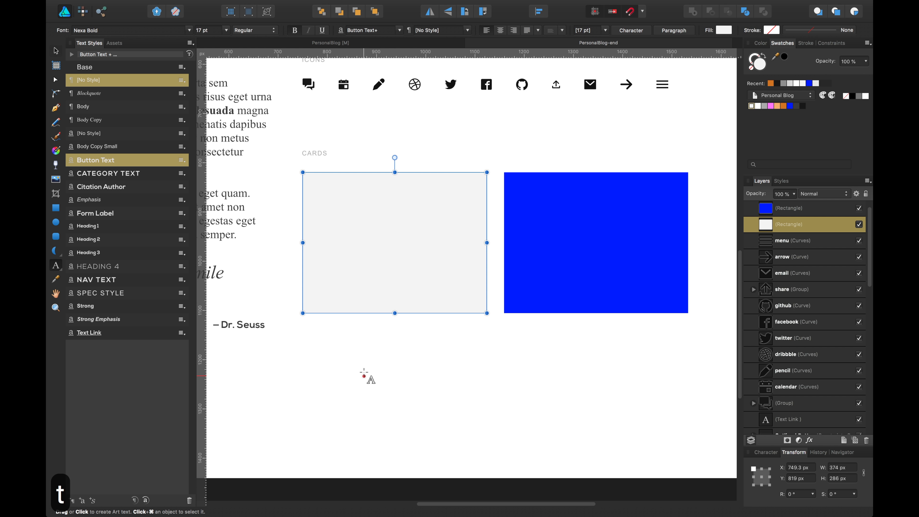
{"action": "left_click", "coordinate": [363, 372]}
{"action": "type", "text": "INSPIRATIO"}
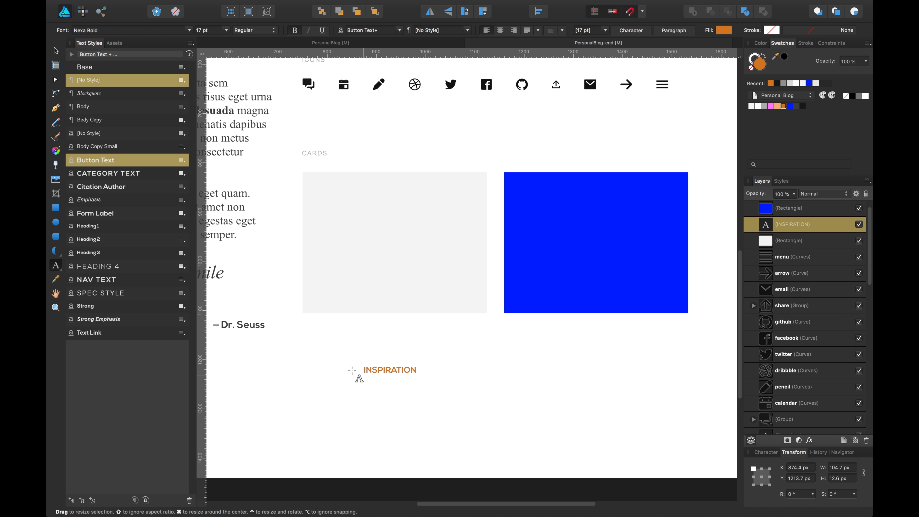
{"action": "type", "text": "N"}
{"action": "key", "text": "Escape"}
{"action": "left_click", "coordinate": [56, 51]}
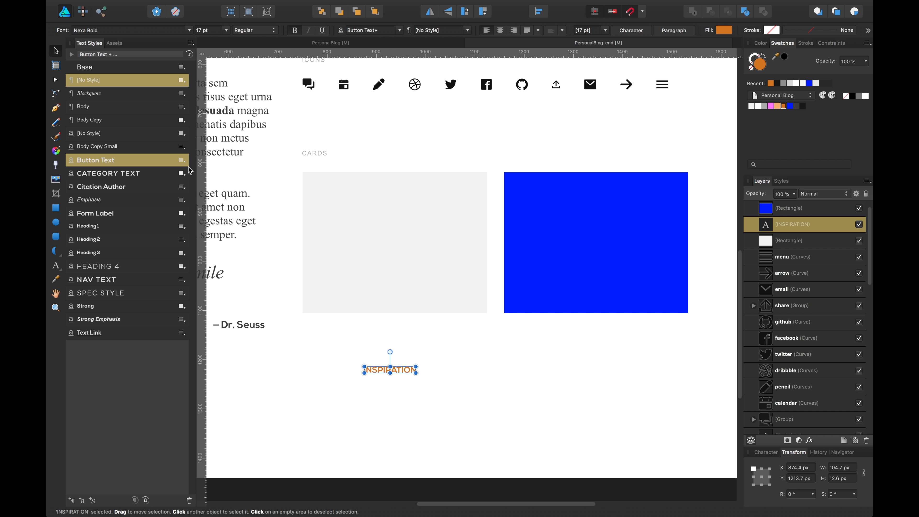
Detach the INSPIRATION text from the Button Text style and apply the Category Text style to it.
{"action": "left_click", "coordinate": [182, 160]}
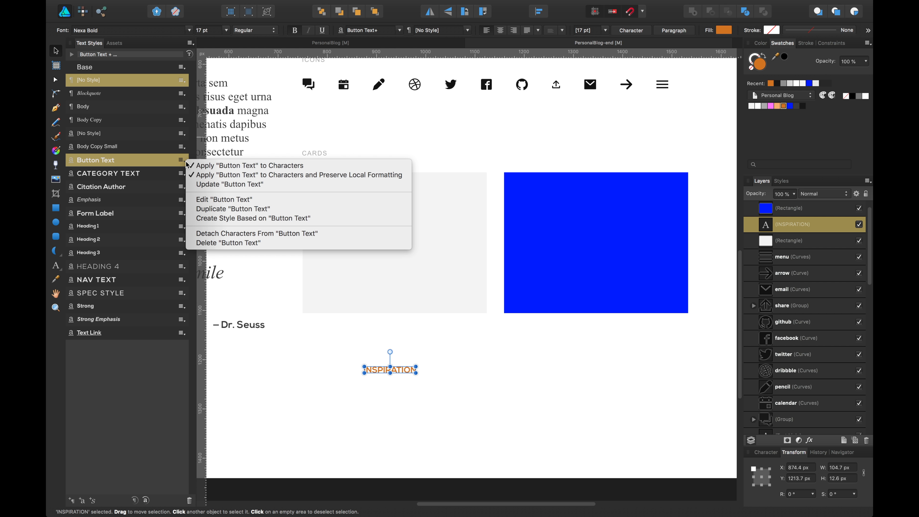
{"action": "left_click", "coordinate": [208, 235]}
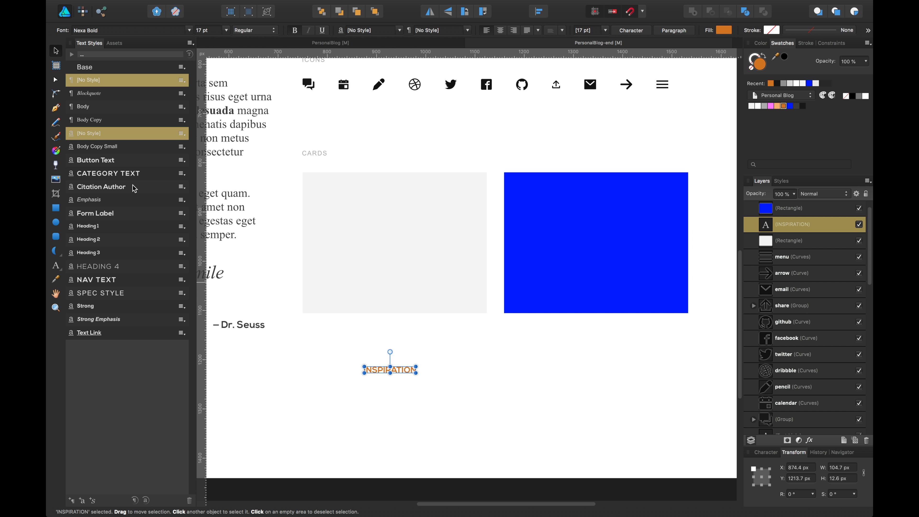
{"action": "left_click", "coordinate": [119, 173]}
Move the INSPIRATION label into the grey card's upper-left corner, at about X 771 px, Y 844 px.
{"action": "left_click_drag", "start_coordinate": [393, 372], "coordinate": [339, 190]}
{"action": "key", "text": "Left"}
{"action": "key", "text": "Left"}
{"action": "key", "text": "Left"}
{"action": "key", "text": "Left"}
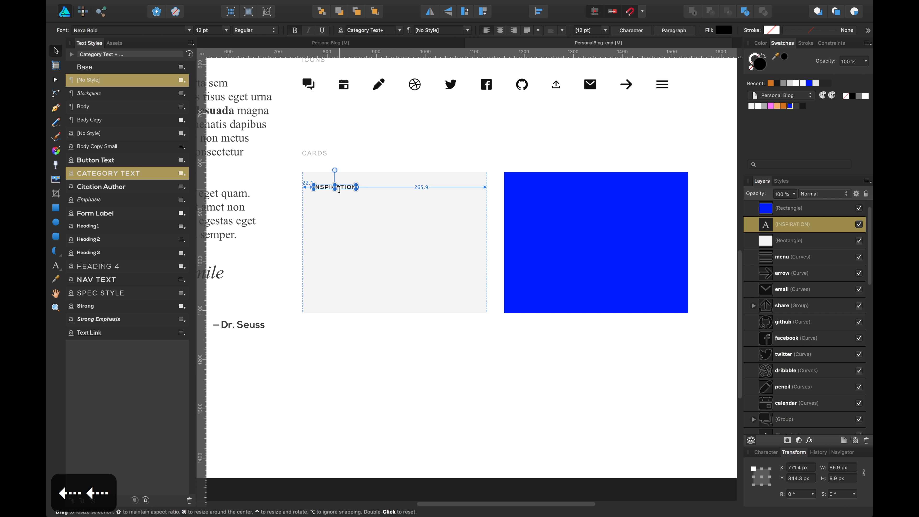
{"action": "left_click", "coordinate": [327, 125]}
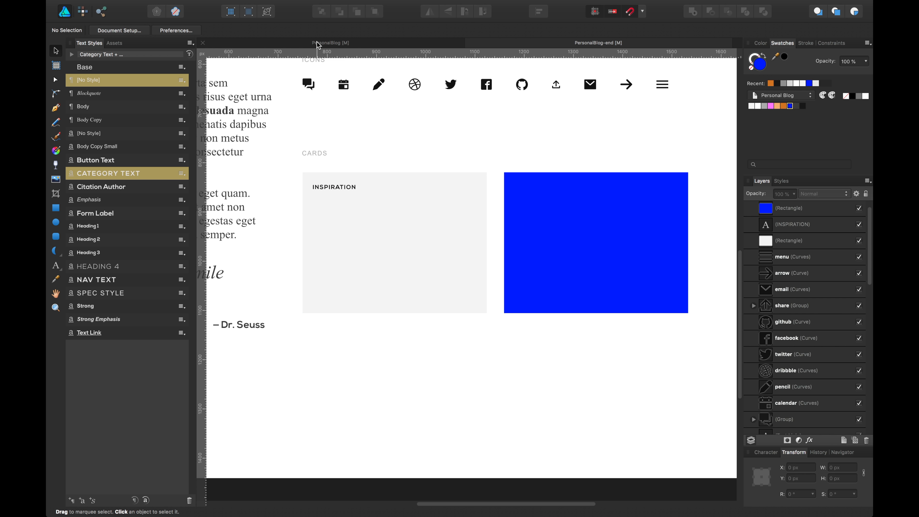
Copy the grey card's title "A Brief History of the World Cup Logo" from PersonalBlog and paste it as artistic text below the cards in PersonalBlog-end.
{"action": "left_click", "coordinate": [319, 44]}
{"action": "double_click", "coordinate": [401, 302]}
{"action": "double_click", "coordinate": [401, 302]}
{"action": "key", "text": "super+a"}
{"action": "key", "text": "super+c"}
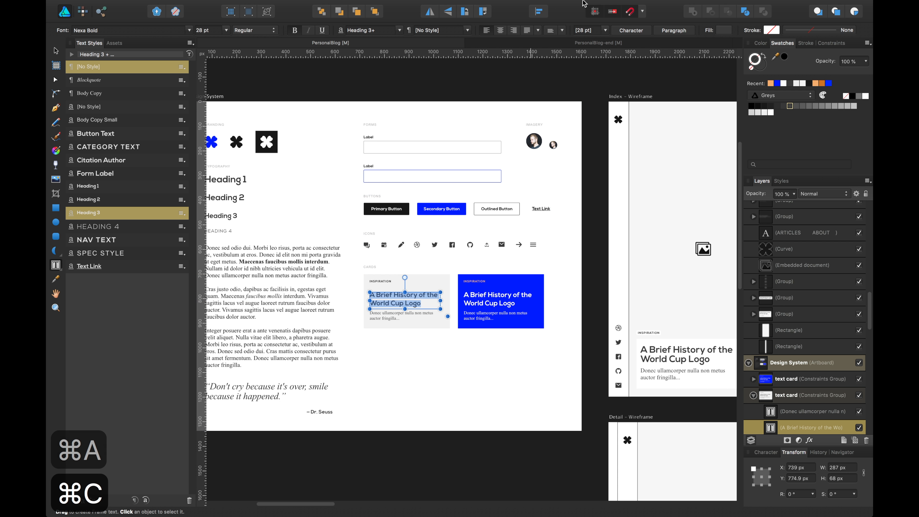
{"action": "left_click", "coordinate": [588, 41]}
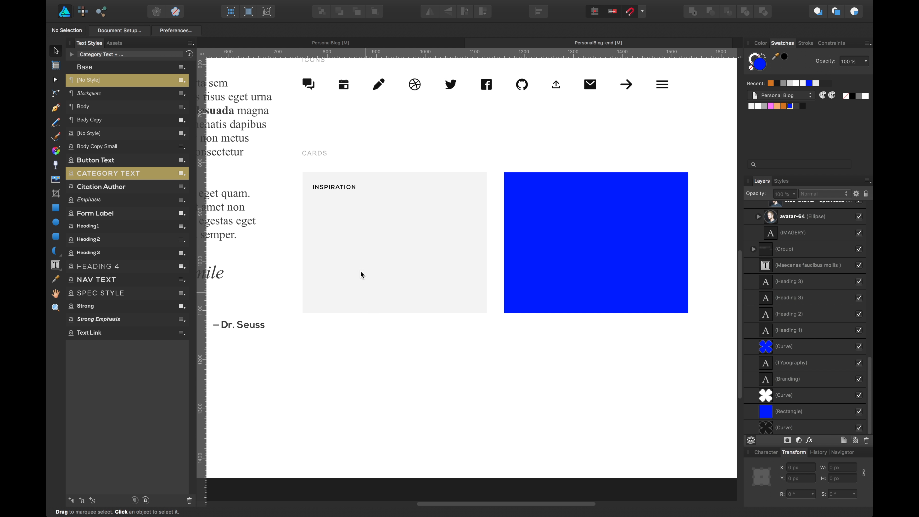
{"action": "key", "text": "t"}
{"action": "left_click", "coordinate": [327, 353]}
{"action": "key", "text": "super+v"}
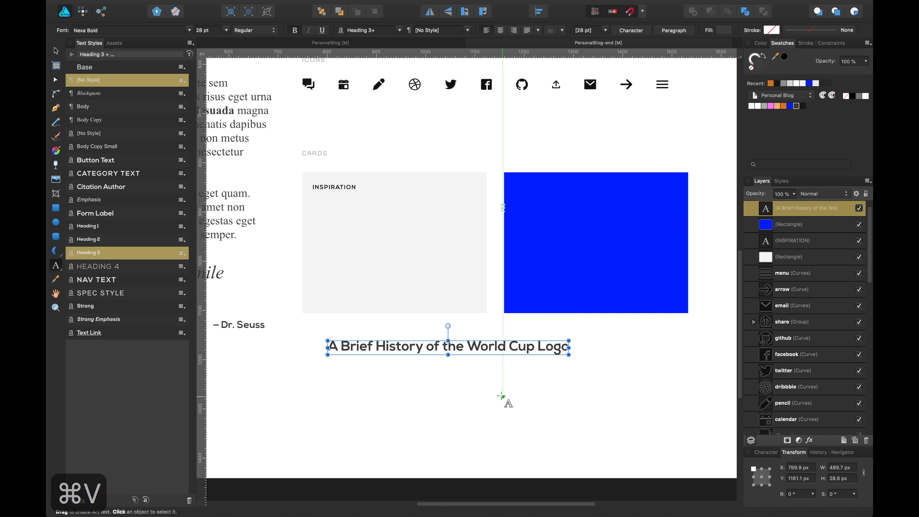
{"action": "key", "text": "Escape"}
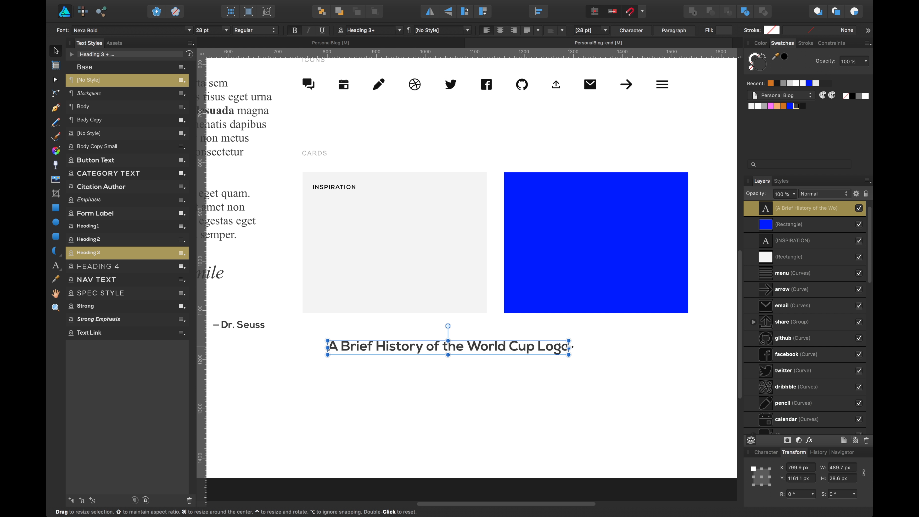
Try to narrow the artistic title text below the cards, and undo the resize.
{"action": "key", "text": "super+z"}
{"action": "key", "text": "t"}
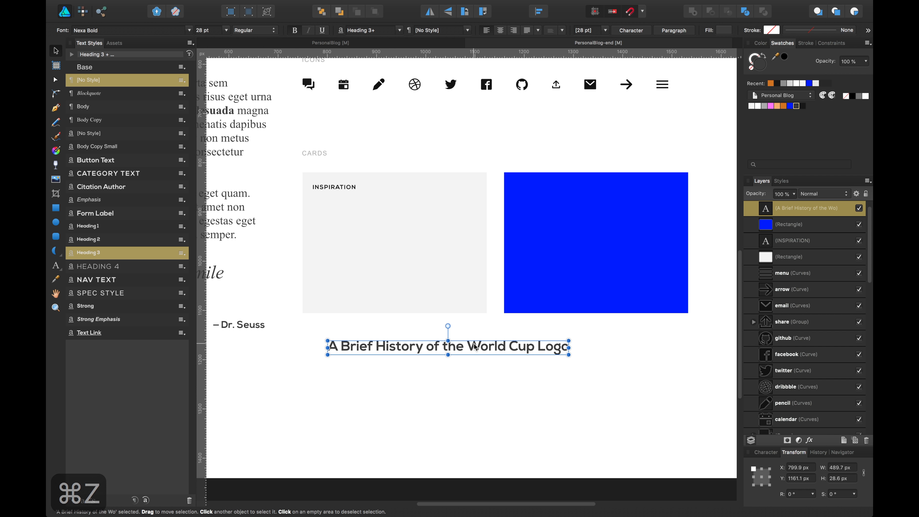
{"action": "left_click", "coordinate": [466, 347]}
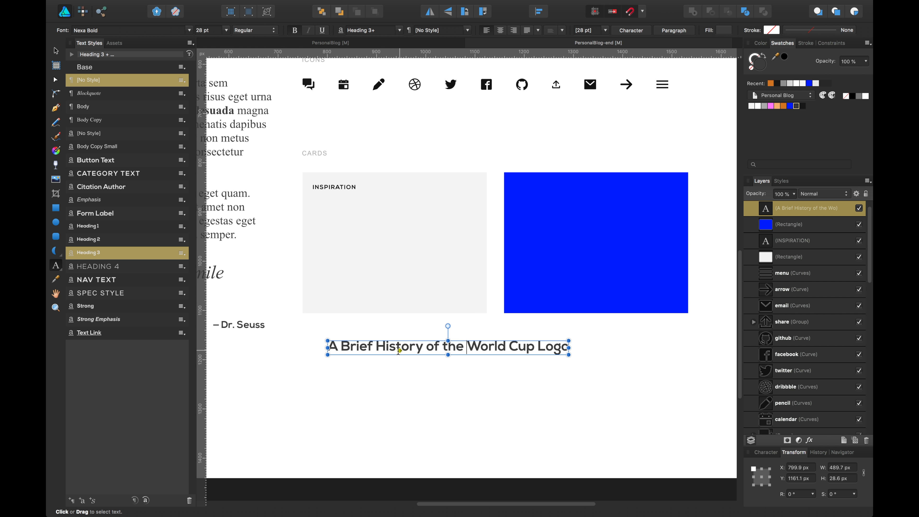
{"action": "triple_click", "coordinate": [398, 350]}
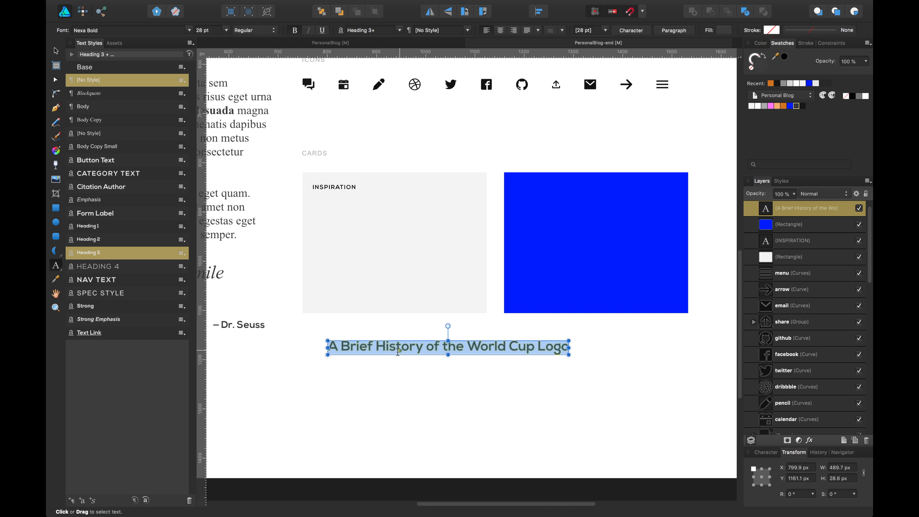
{"action": "left_click_drag", "start_coordinate": [569, 348], "coordinate": [547, 347]}
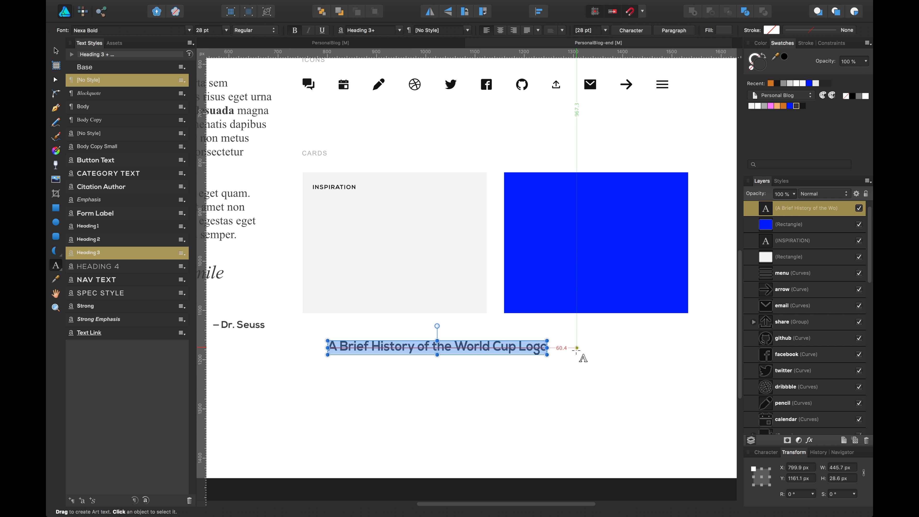
{"action": "key", "text": "super+z"}
{"action": "key", "text": "super+z"}
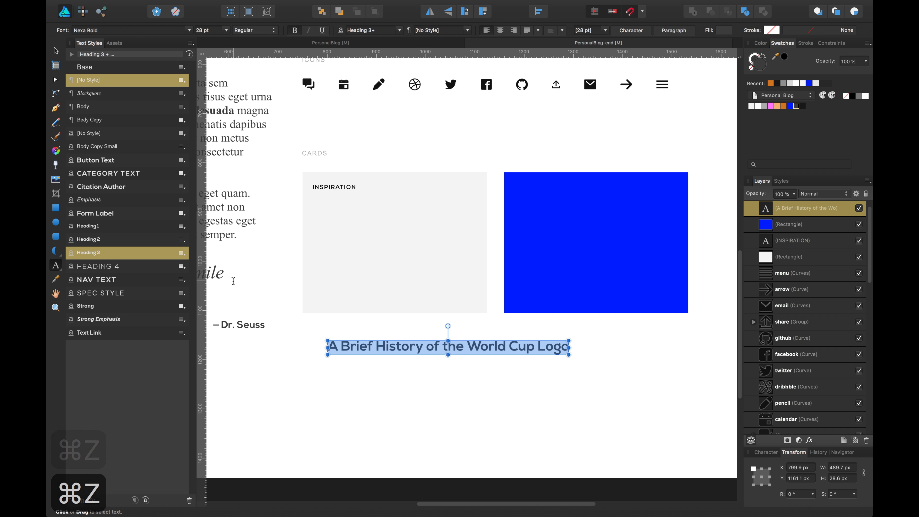
Replace the artistic title with a text frame holding the same title, about 301 px wide, inside the grey card below INSPIRATION.
{"action": "key", "text": "super+x"}
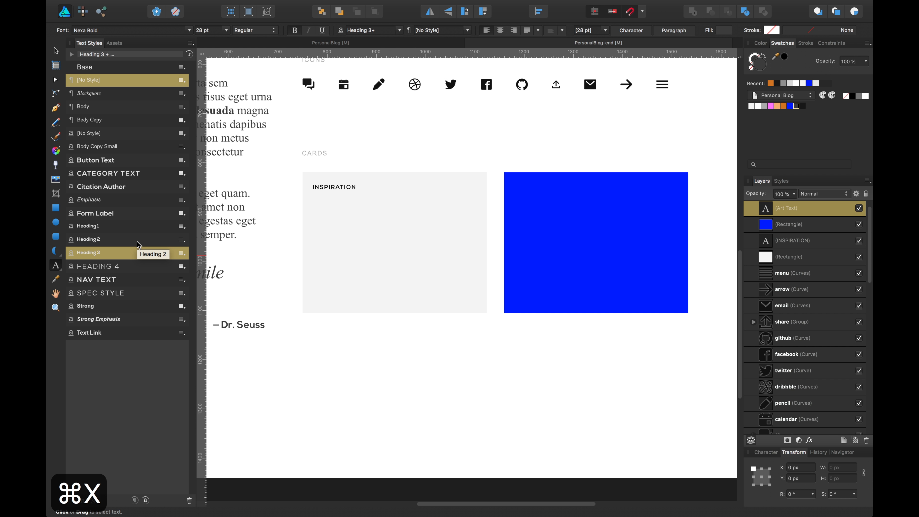
{"action": "key", "text": "Escape"}
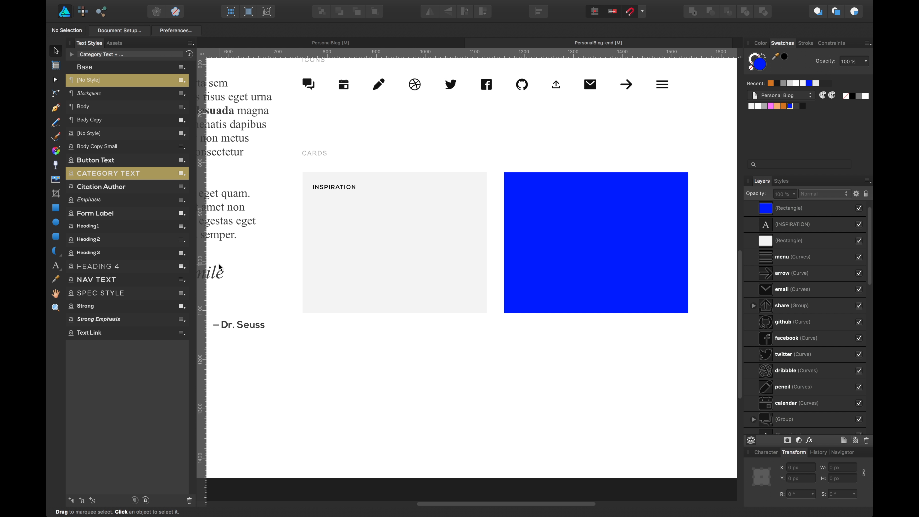
{"action": "key", "text": "t"}
{"action": "key", "text": "t"}
{"action": "left_click_drag", "start_coordinate": [308, 332], "coordinate": [523, 399]}
{"action": "key", "text": "super+v"}
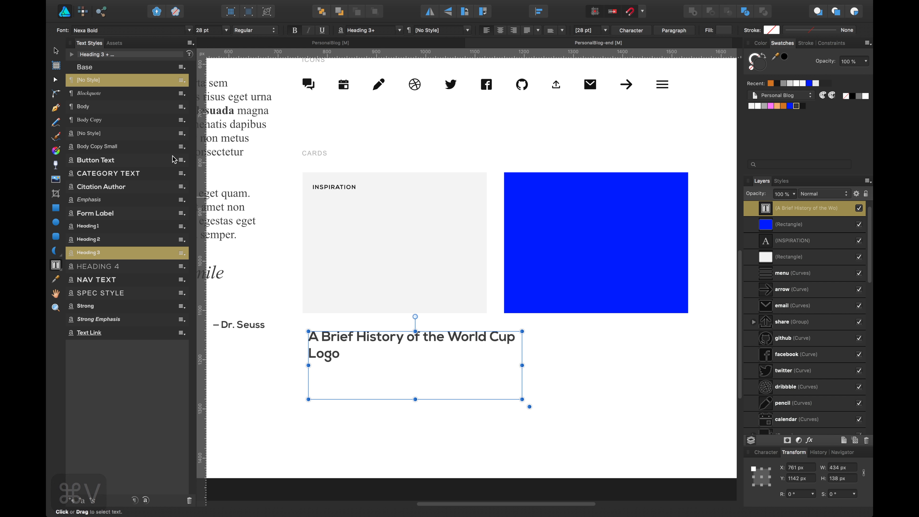
{"action": "left_click_drag", "start_coordinate": [522, 365], "coordinate": [468, 357]}
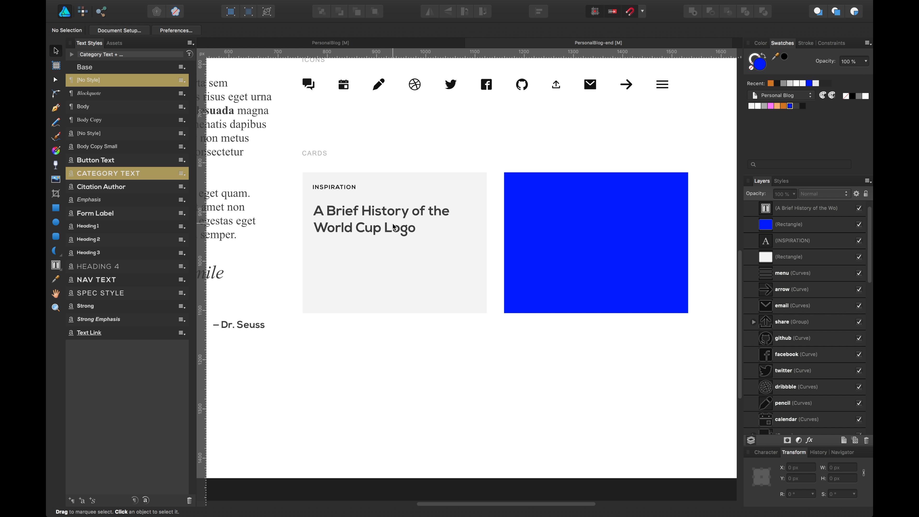
Draw a text frame about 371 × 153 px below the grey card and fill it with a generated placeholder paragraph.
{"action": "key", "text": "t"}
{"action": "left_click_drag", "start_coordinate": [310, 343], "coordinate": [323, 384]}
{"action": "key", "text": "t"}
{"action": "left_click_drag", "start_coordinate": [306, 331], "coordinate": [488, 406]}
{"action": "mouse_move", "coordinate": [568, 3]}
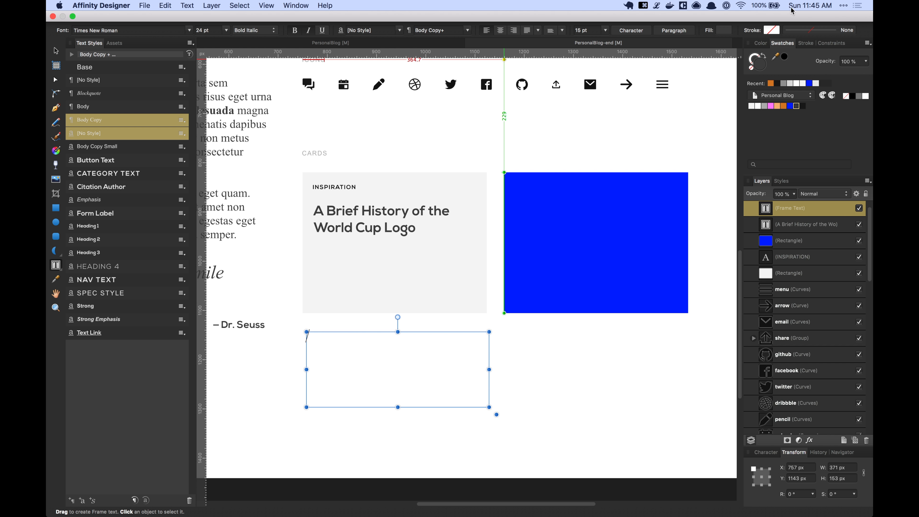
{"action": "left_click", "coordinate": [657, 6]}
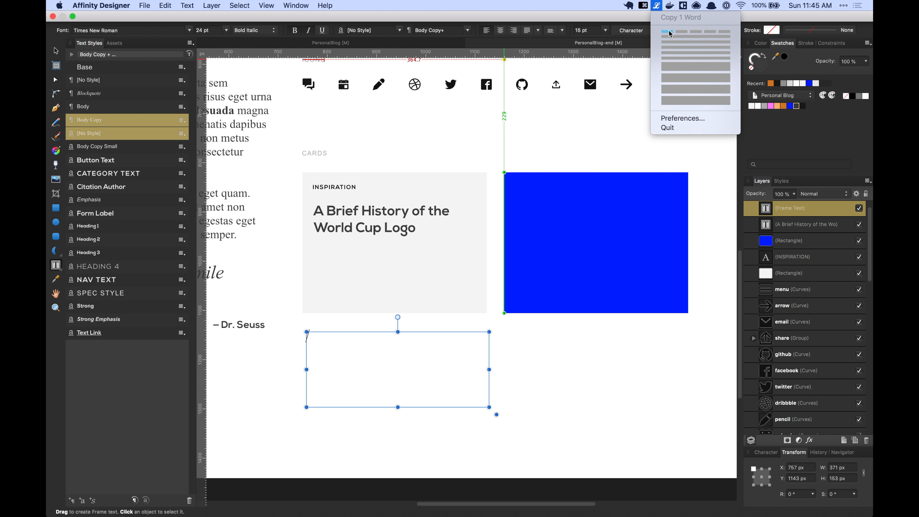
{"action": "left_click", "coordinate": [679, 49]}
{"action": "key", "text": "super+v"}
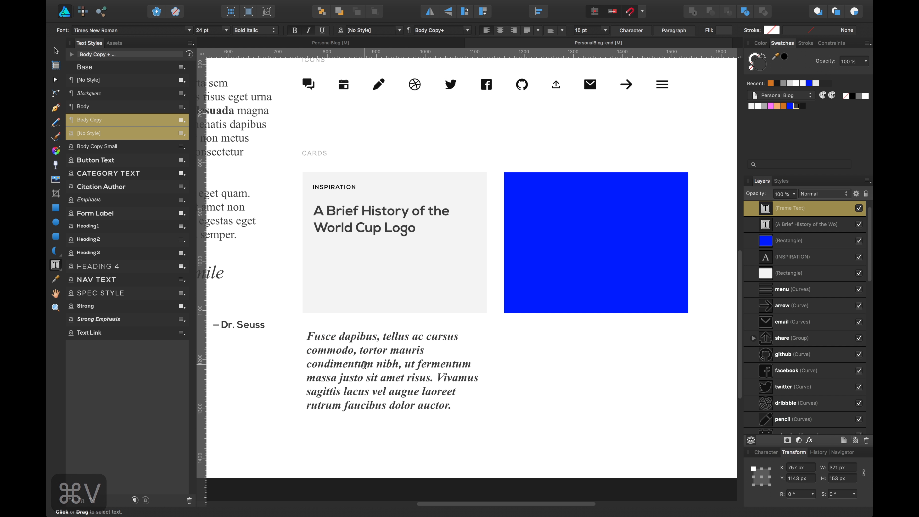
Clear the placeholder paragraph's formatting by detaching it from Body Copy, and apply the Body Copy and Body Copy Small styles.
{"action": "key", "text": "Escape"}
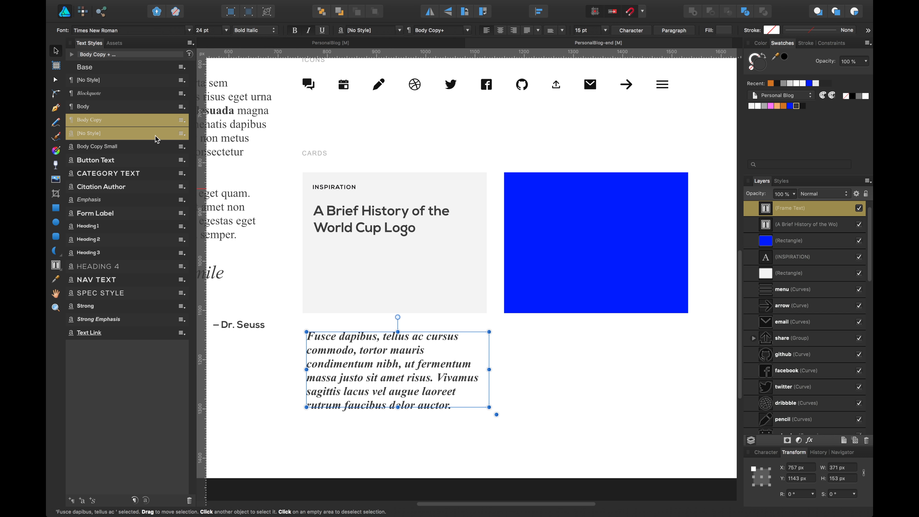
{"action": "left_click", "coordinate": [181, 120]}
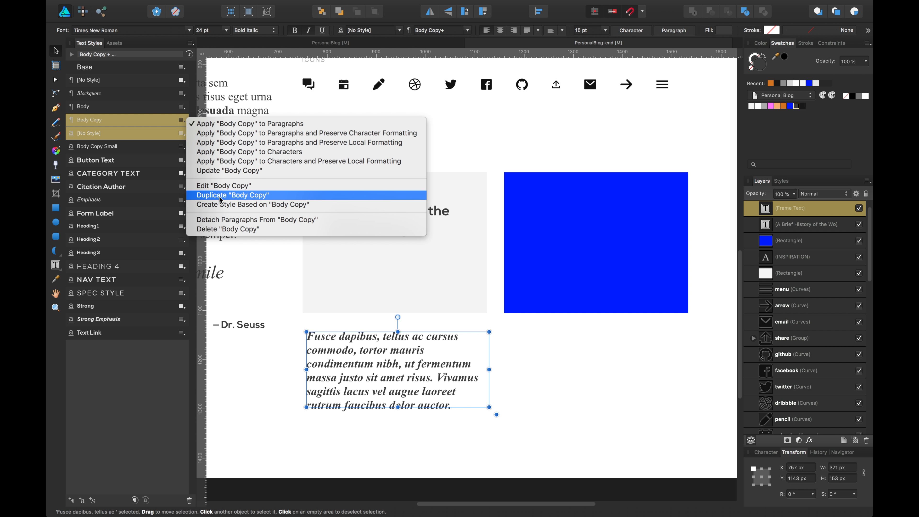
{"action": "left_click", "coordinate": [222, 220]}
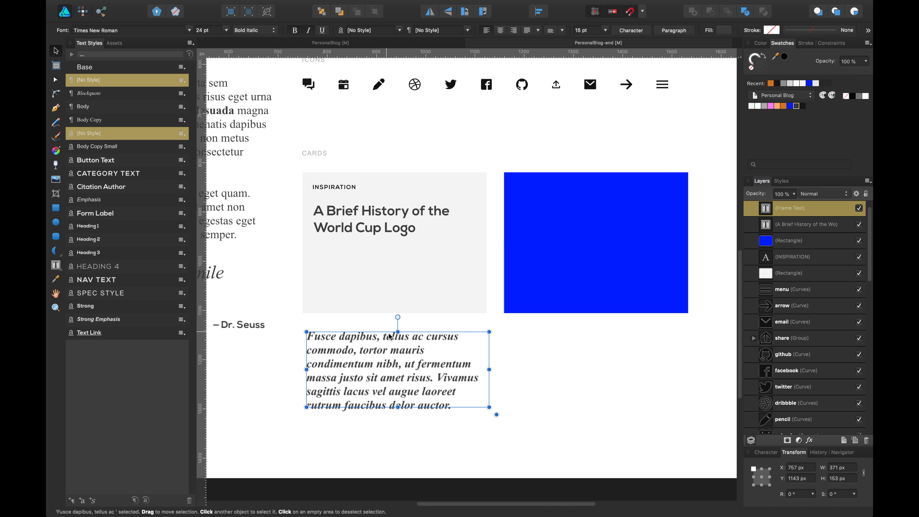
{"action": "left_click", "coordinate": [504, 355]}
{"action": "left_click", "coordinate": [435, 367]}
{"action": "left_click", "coordinate": [137, 119]}
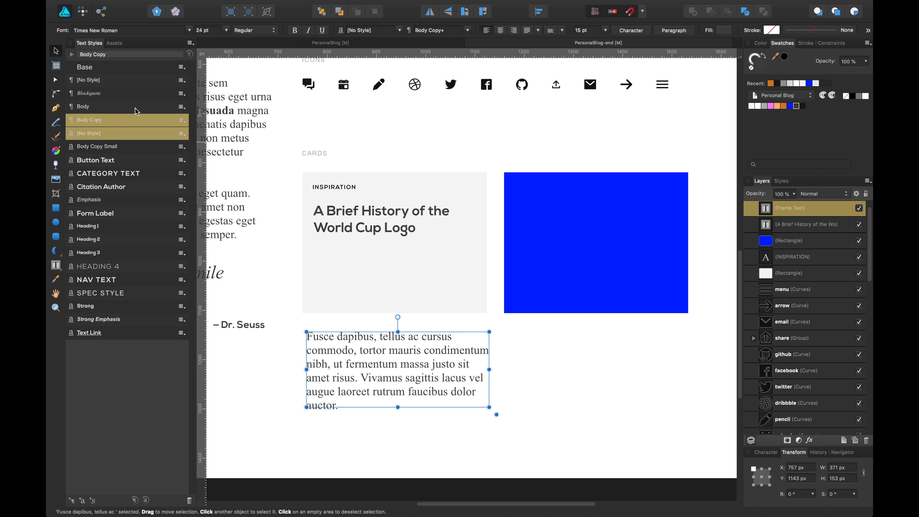
{"action": "left_click", "coordinate": [120, 147]}
{"action": "left_click", "coordinate": [527, 387]}
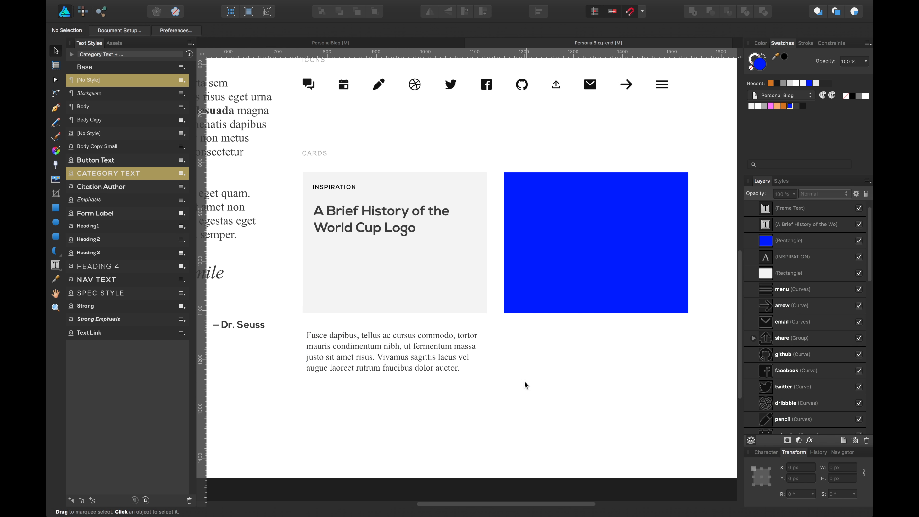
Fit the paragraph frame under the card's title at about X 775 px, Y 989 px, and shorten its text to end with "Vivamus sagittis lacus...".
{"action": "left_click_drag", "start_coordinate": [443, 372], "coordinate": [472, 286]}
{"action": "left_click_drag", "start_coordinate": [417, 297], "coordinate": [392, 286]}
{"action": "key", "text": "BackSpace"}
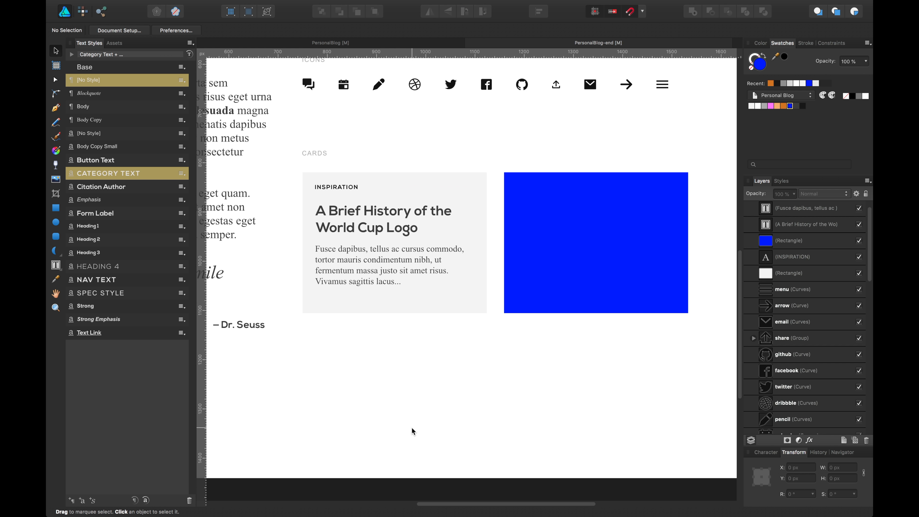
{"action": "left_click_drag", "start_coordinate": [388, 275], "coordinate": [388, 285]}
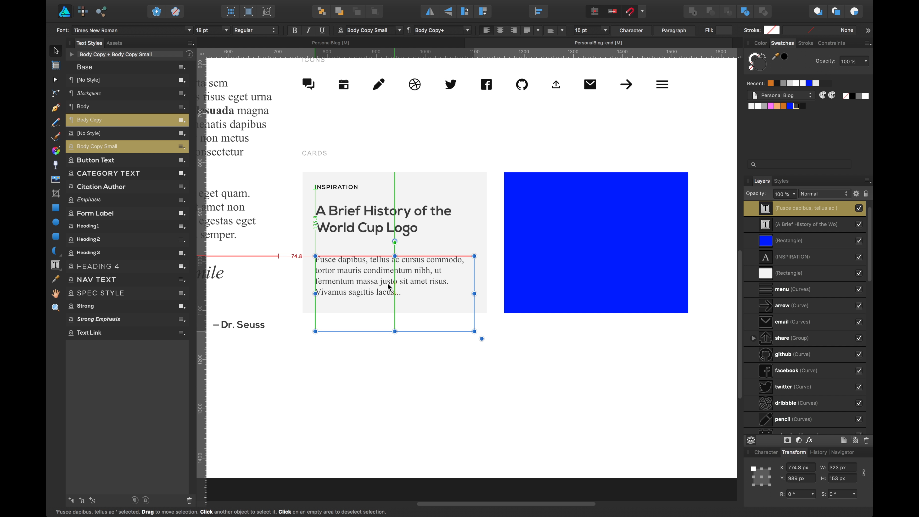
{"action": "left_click", "coordinate": [381, 357]}
{"action": "key", "text": "space"}
{"action": "left_click_drag", "start_coordinate": [381, 357], "coordinate": [360, 383]}
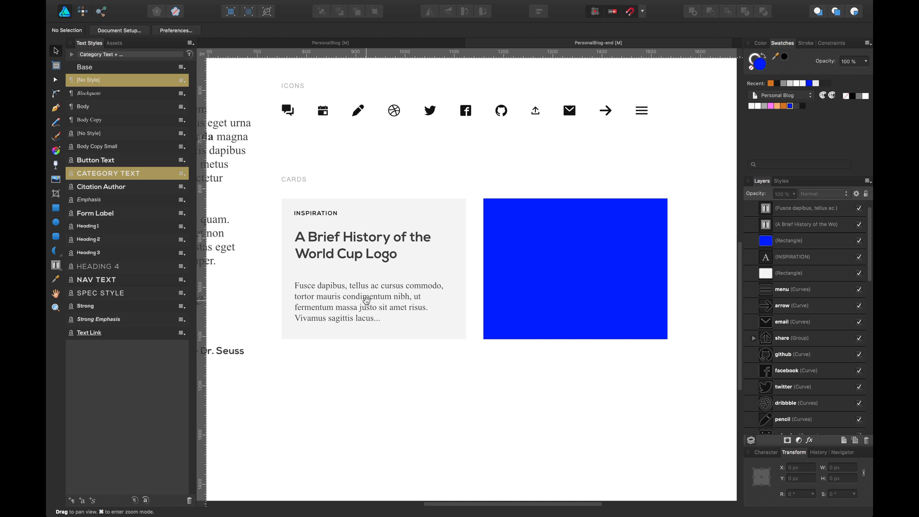
Group the grey card's paragraph, title, INSPIRATION label and background rectangle, and name the group "gray card".
{"action": "key", "text": "v"}
{"action": "left_click", "coordinate": [55, 79]}
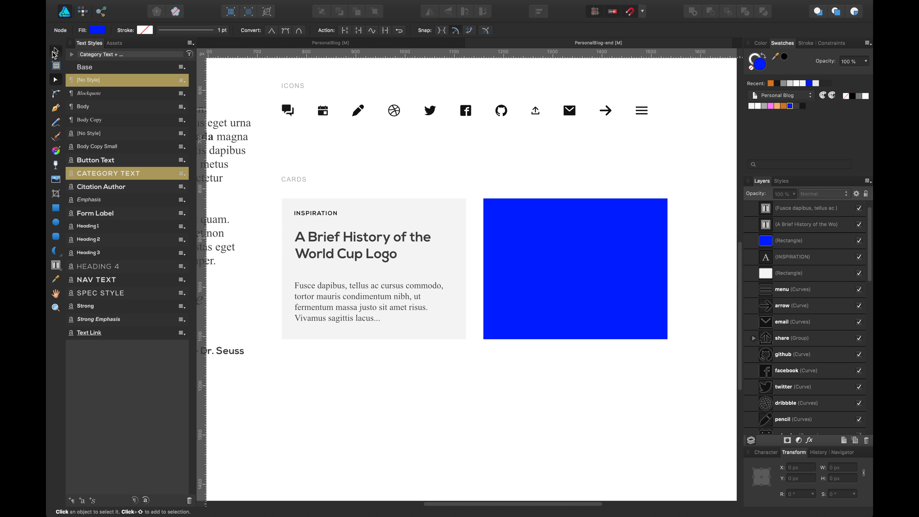
{"action": "left_click", "coordinate": [55, 51]}
{"action": "left_click", "coordinate": [390, 318]}
{"action": "left_click", "coordinate": [390, 254], "text": "shift"}
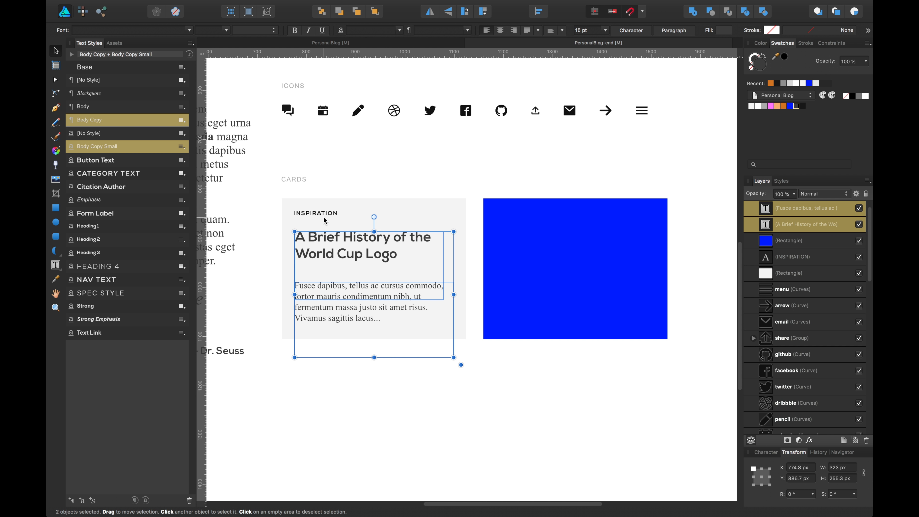
{"action": "left_click", "coordinate": [324, 217], "text": "shift"}
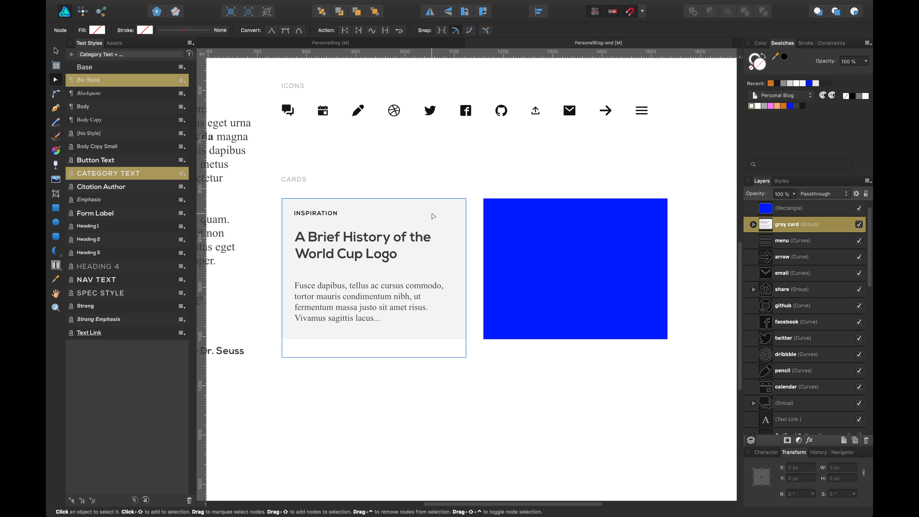
Constrain the INSPIRATION label in the gray card group: no horizontal or vertical stretching, anchored to the left edge.
{"action": "left_click", "coordinate": [432, 216]}
{"action": "left_click", "coordinate": [814, 271]}
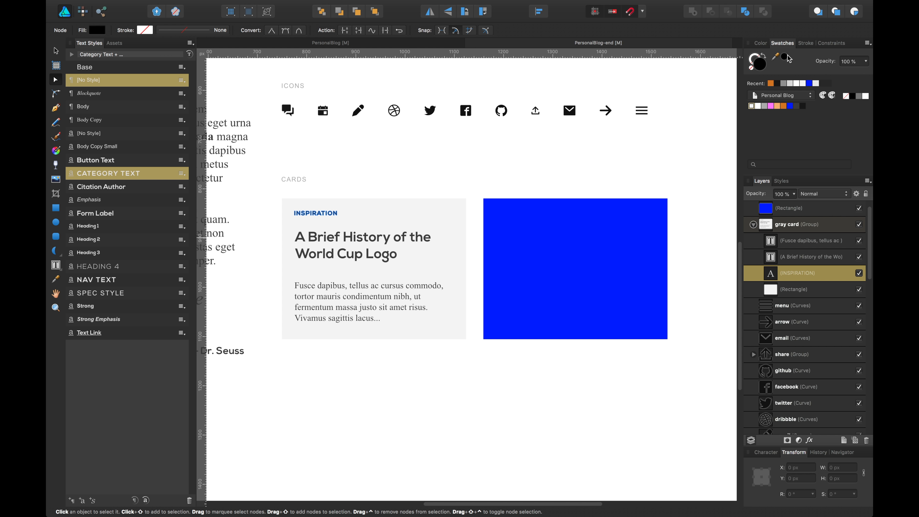
{"action": "left_click", "coordinate": [828, 43]}
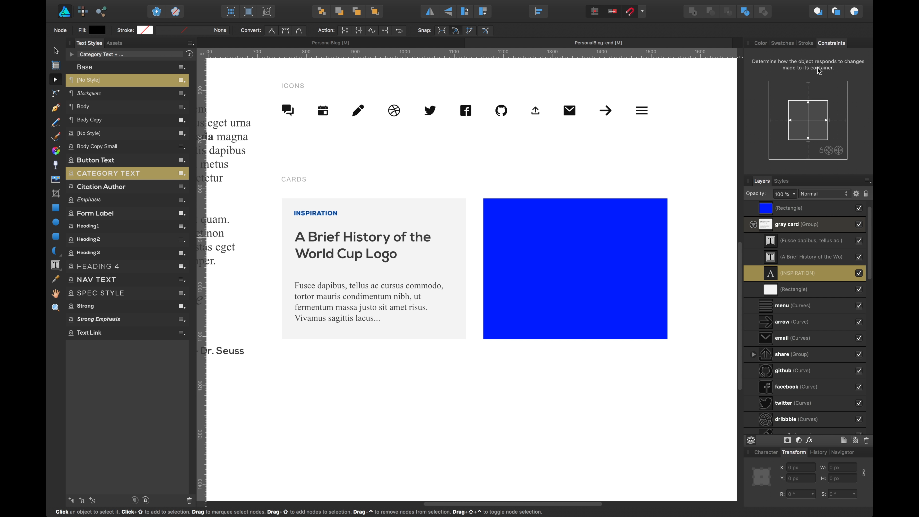
{"action": "left_click", "coordinate": [818, 123]}
{"action": "left_click", "coordinate": [808, 113]}
{"action": "left_click", "coordinate": [784, 120]}
Anchor the title frame to the gray card's top edge and the paragraph frame to its bottom edge.
{"action": "left_click", "coordinate": [797, 256]}
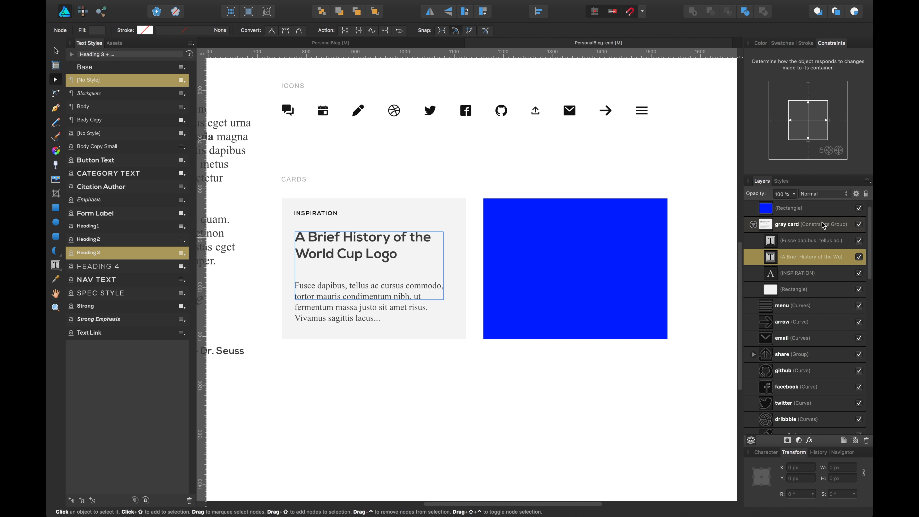
{"action": "left_click", "coordinate": [809, 93]}
{"action": "left_click", "coordinate": [808, 240]}
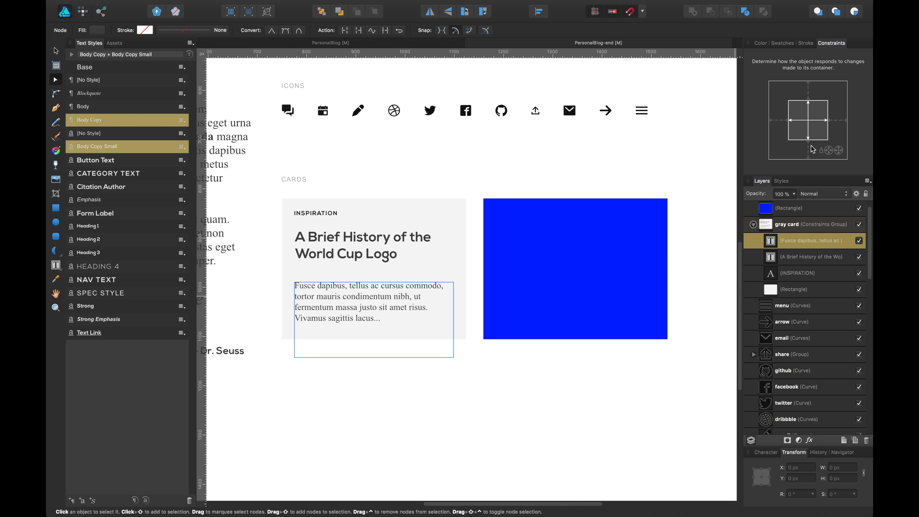
{"action": "left_click", "coordinate": [810, 154]}
Turn off vertical stretching in the constraints of the gray card's title frame.
{"action": "left_click", "coordinate": [363, 246]}
{"action": "key", "text": "v"}
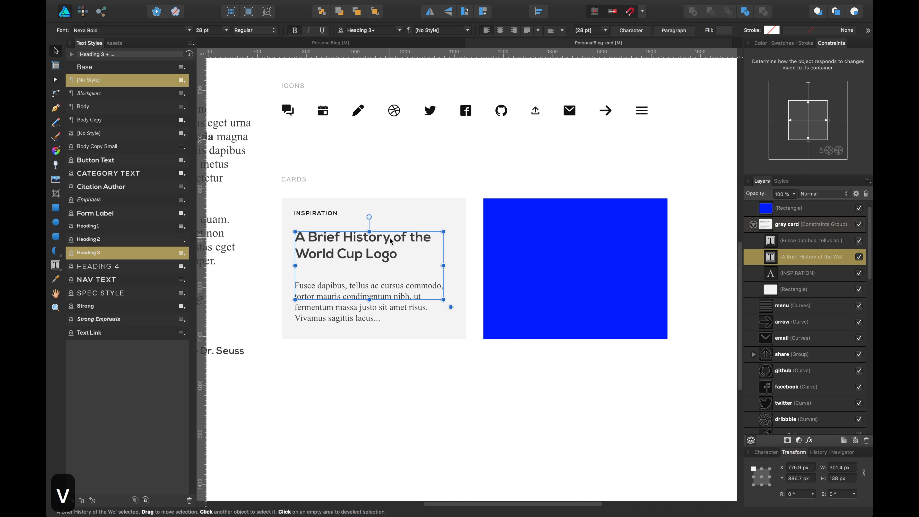
{"action": "left_click", "coordinate": [809, 111]}
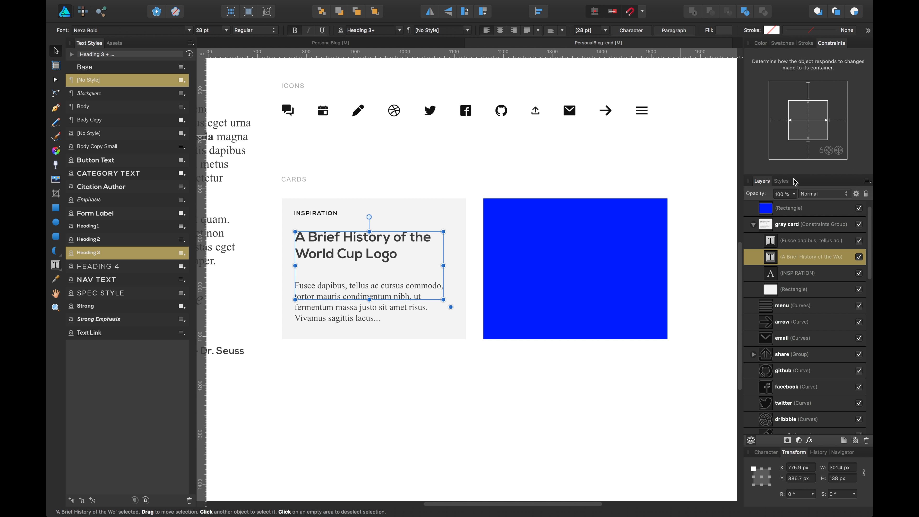
Test the gray card's constraints by widening the group, and undo the resize.
{"action": "left_click", "coordinate": [354, 504]}
{"action": "left_click", "coordinate": [548, 382]}
{"action": "left_click", "coordinate": [630, 365]}
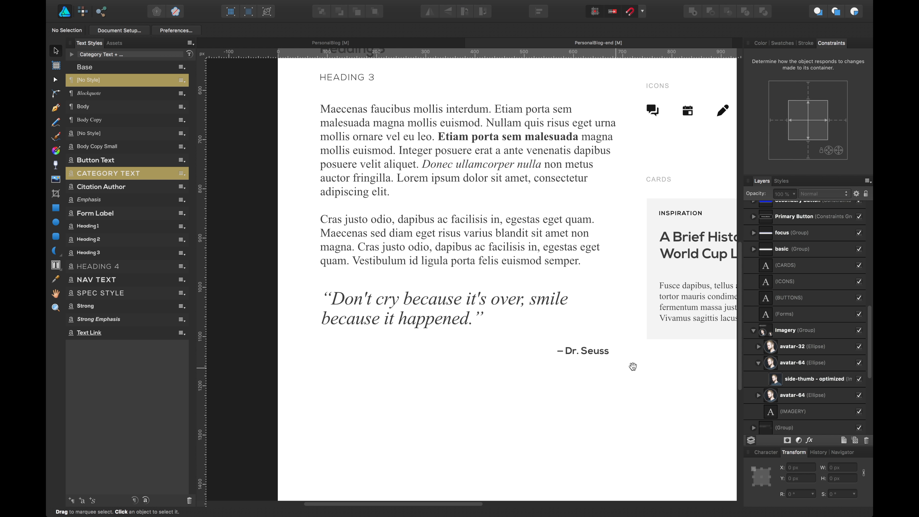
{"action": "scroll", "coordinate": [308, 369], "scroll_direction": "right", "scroll_amount": 10}
{"action": "left_click", "coordinate": [384, 318]}
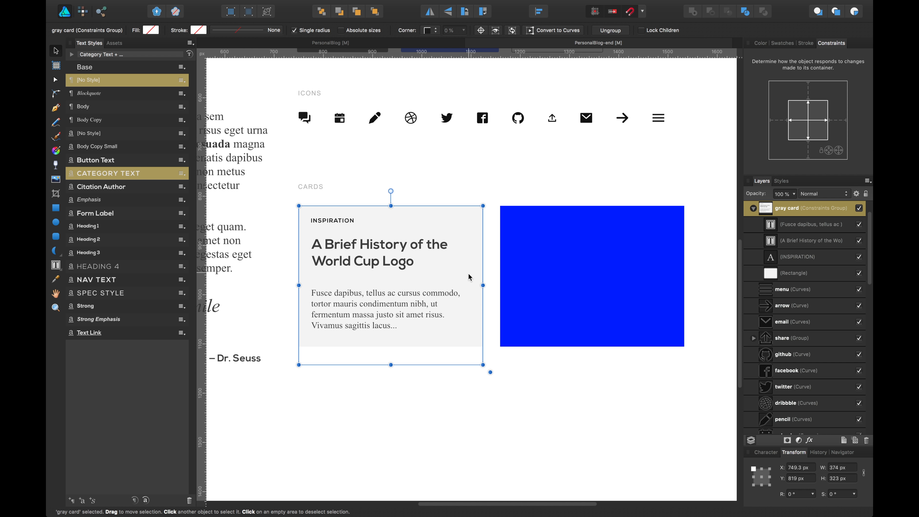
{"action": "left_click_drag", "start_coordinate": [483, 285], "coordinate": [550, 269]}
{"action": "key", "text": "cmd+z"}
Anchor the paragraph frame to the gray card's top and left edges and release its bottom anchor.
{"action": "double_click", "coordinate": [394, 266]}
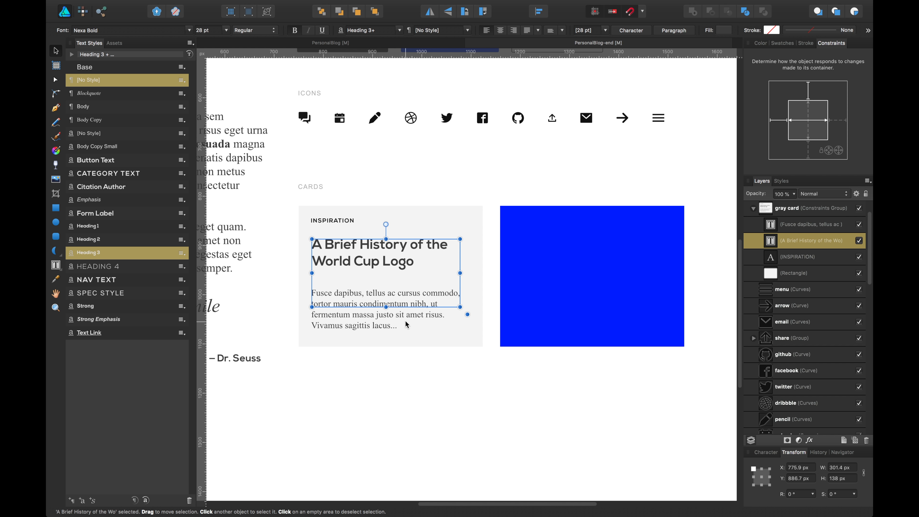
{"action": "left_click", "coordinate": [444, 308]}
{"action": "left_click", "coordinate": [808, 93]}
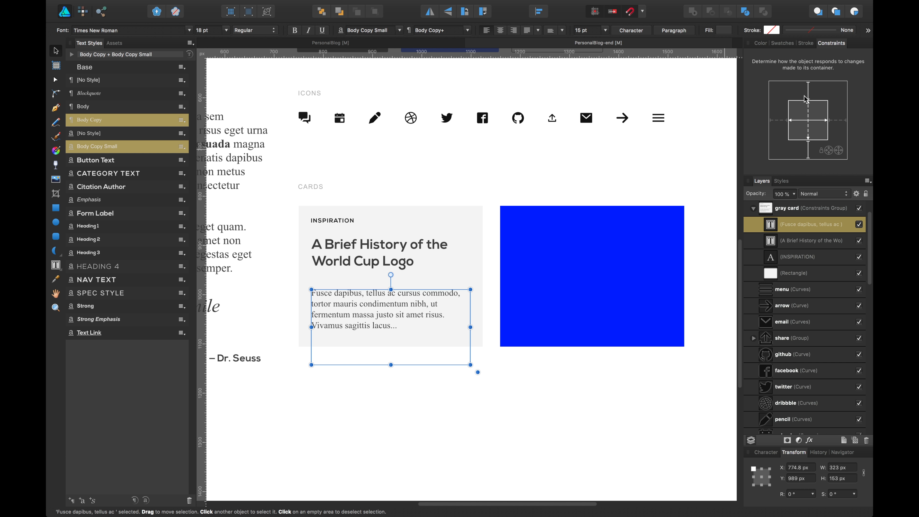
{"action": "left_click", "coordinate": [781, 121]}
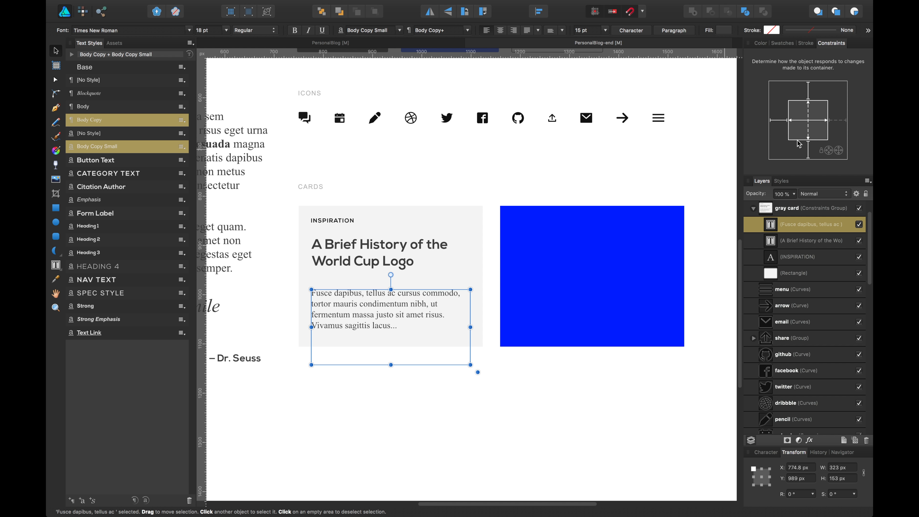
{"action": "left_click", "coordinate": [808, 149]}
Narrow the gray card group to about 362 px wide from its right edge and save the document.
{"action": "left_click", "coordinate": [386, 421]}
{"action": "left_click", "coordinate": [452, 308]}
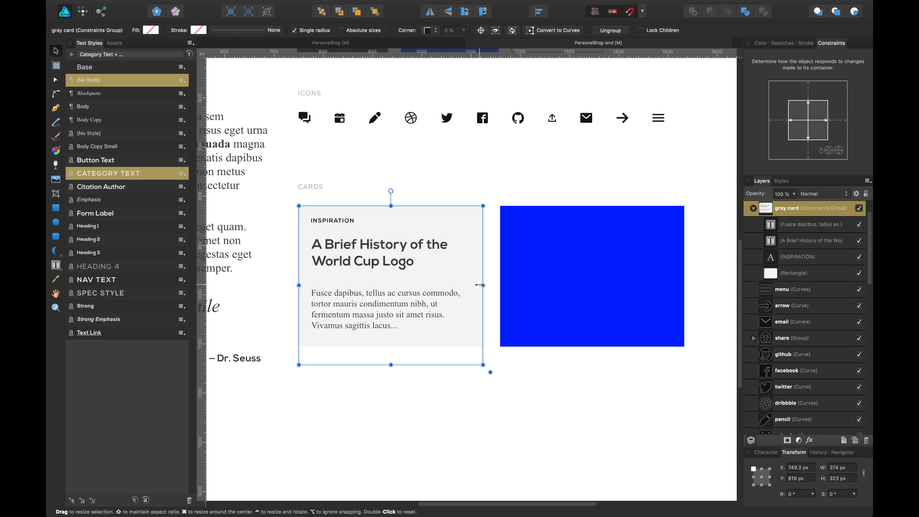
{"action": "mouse_move", "coordinate": [482, 286]}
{"action": "left_mouse_down"}
{"action": "mouse_move", "coordinate": [640, 276]}
{"action": "mouse_move", "coordinate": [386, 276]}
{"action": "mouse_move", "coordinate": [487, 282]}
{"action": "mouse_move", "coordinate": [475, 282]}
{"action": "left_mouse_up"}
{"action": "left_click", "coordinate": [523, 376]}
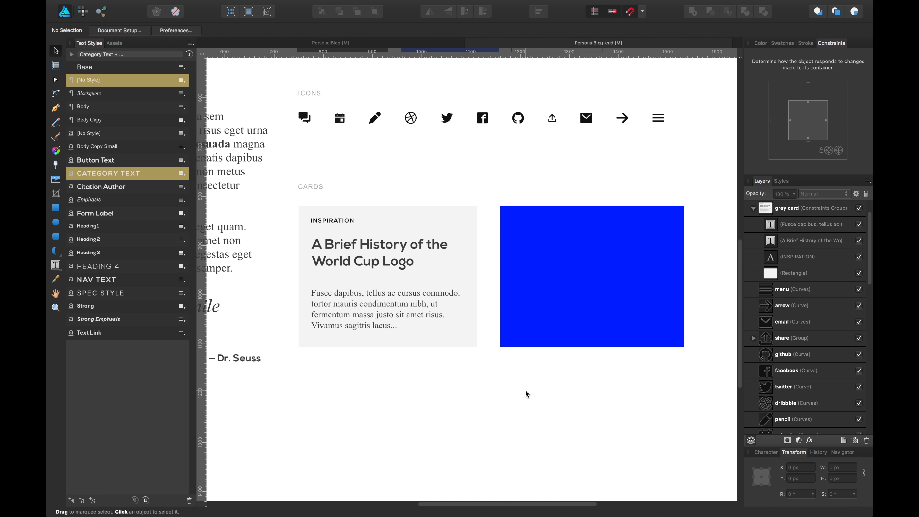
{"action": "key", "text": "super+s"}
Copy the gray card's category label, title and paragraph, and paste the three texts above the blue rectangle in the layer order.
{"action": "double_click", "coordinate": [374, 321]}
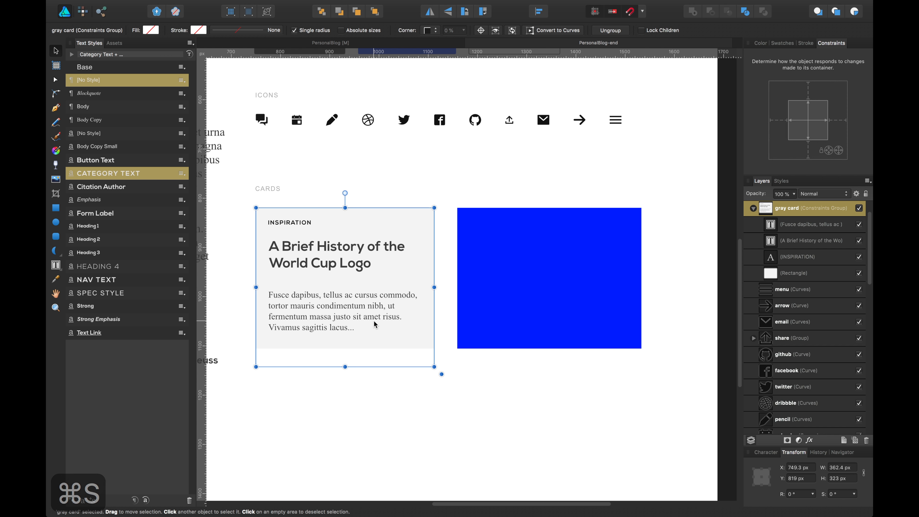
{"action": "left_click", "coordinate": [352, 263], "text": "shift"}
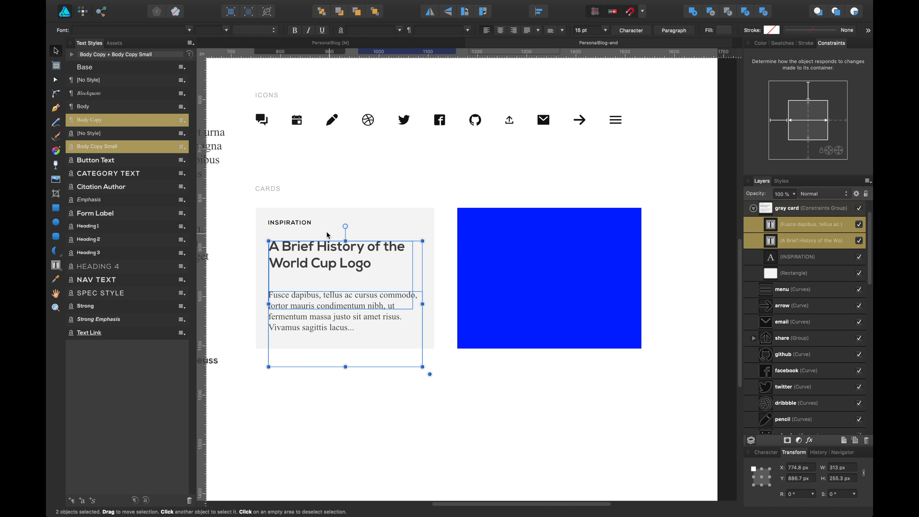
{"action": "left_click", "coordinate": [304, 224], "text": "shift"}
{"action": "key", "text": "super+c"}
{"action": "left_click", "coordinate": [508, 274]}
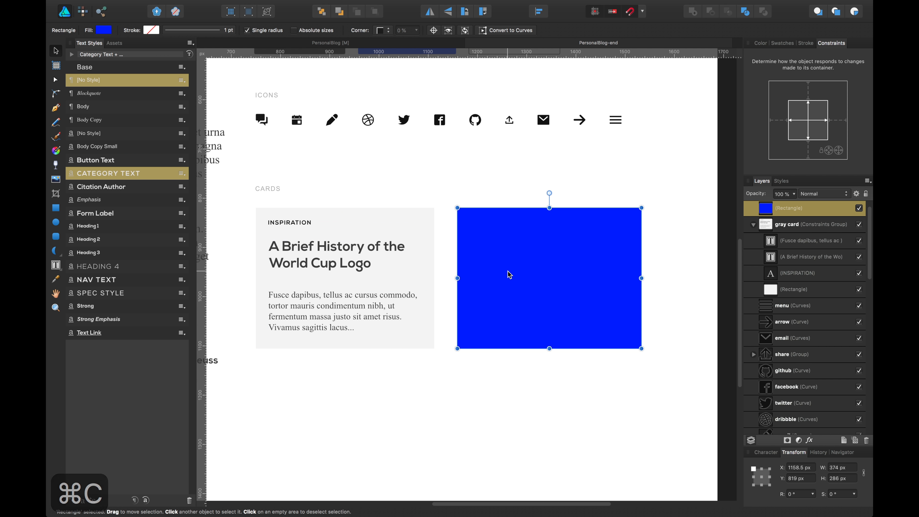
{"action": "key", "text": "super+v"}
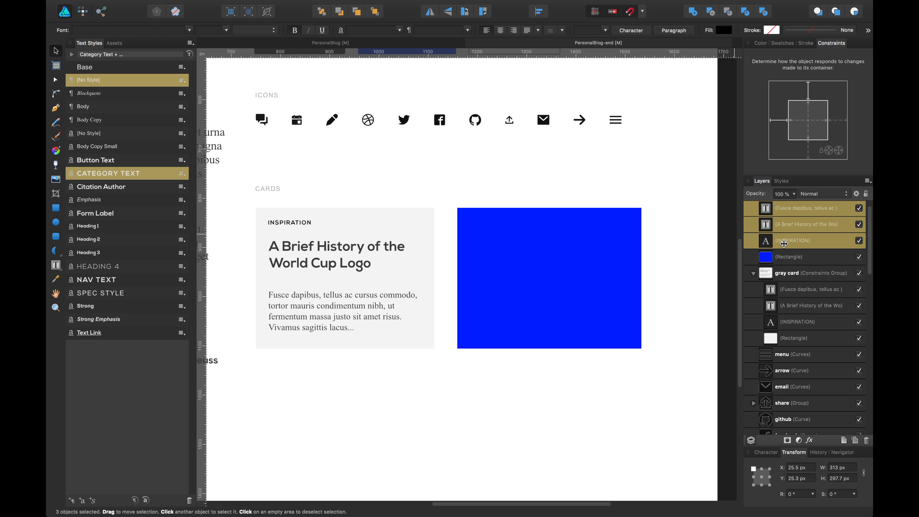
Move the three pasted texts onto the blue rectangle, at about X 1194.9 px and Y 844.3 px.
{"action": "scroll", "coordinate": [781, 248], "scroll_direction": "up", "scroll_amount": 1}
{"action": "left_click_drag", "start_coordinate": [366, 265], "coordinate": [406, 266]}
{"action": "key", "text": "super+z"}
{"action": "key", "text": "super+minus"}
{"action": "key", "text": "super+minus"}
{"action": "key", "text": "super+minus"}
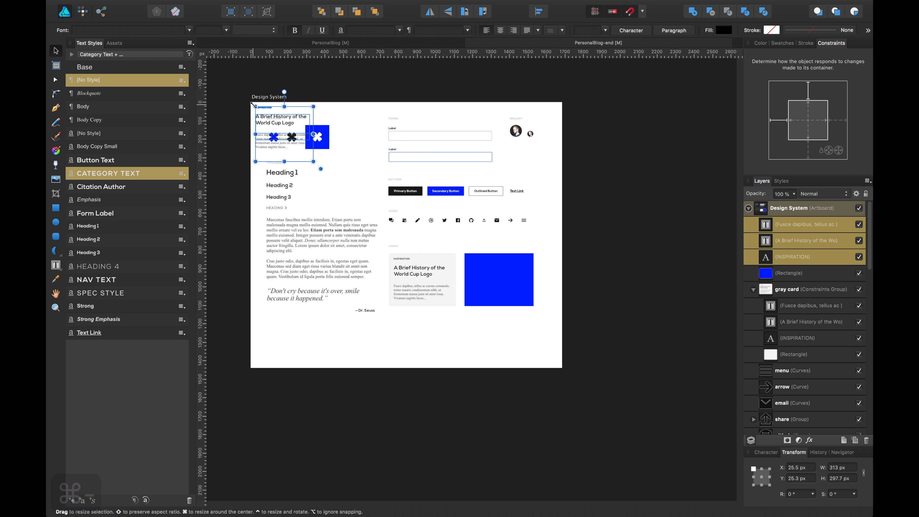
{"action": "left_click_drag", "start_coordinate": [272, 122], "coordinate": [482, 275]}
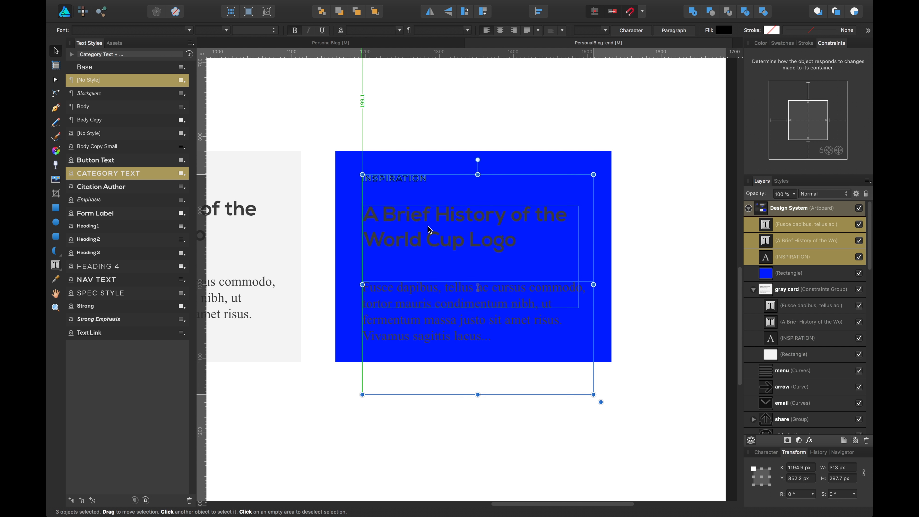
{"action": "left_click_drag", "start_coordinate": [428, 232], "coordinate": [427, 227]}
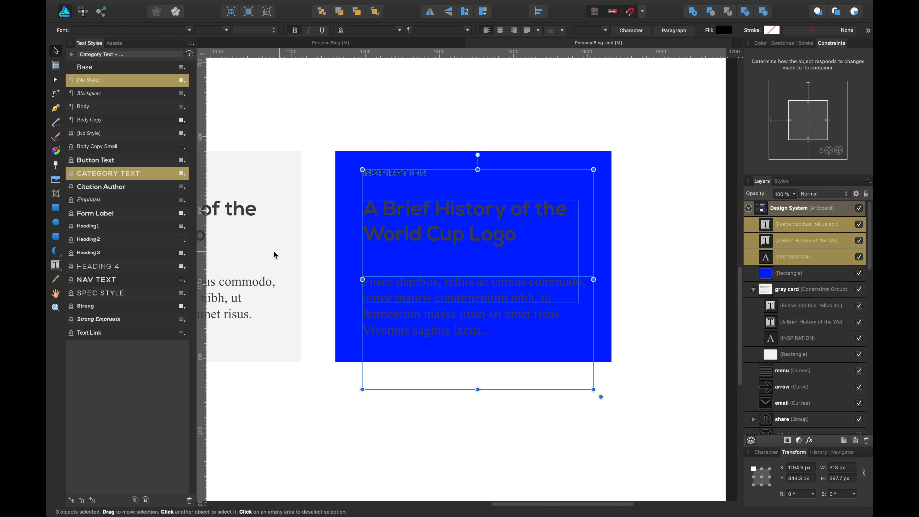
Fill the blue card's three texts white and recolor its INSPIRATION label with the light orange Personal Blog swatch.
{"action": "left_click", "coordinate": [729, 31]}
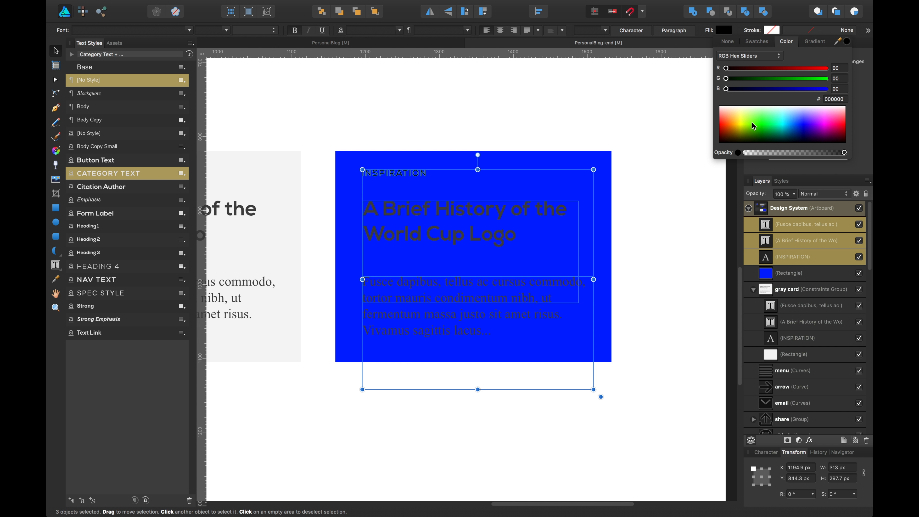
{"action": "left_click_drag", "start_coordinate": [752, 121], "coordinate": [851, 88]}
{"action": "left_click", "coordinate": [422, 176]}
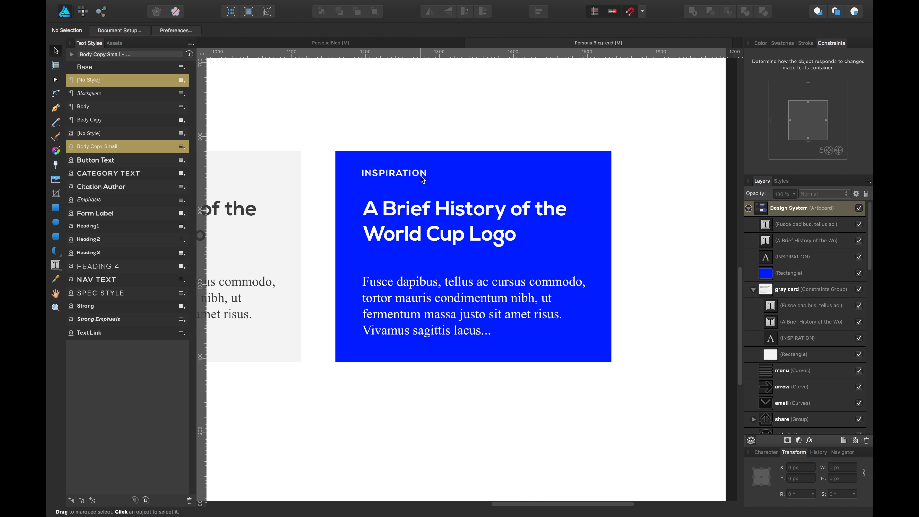
{"action": "left_click", "coordinate": [788, 43]}
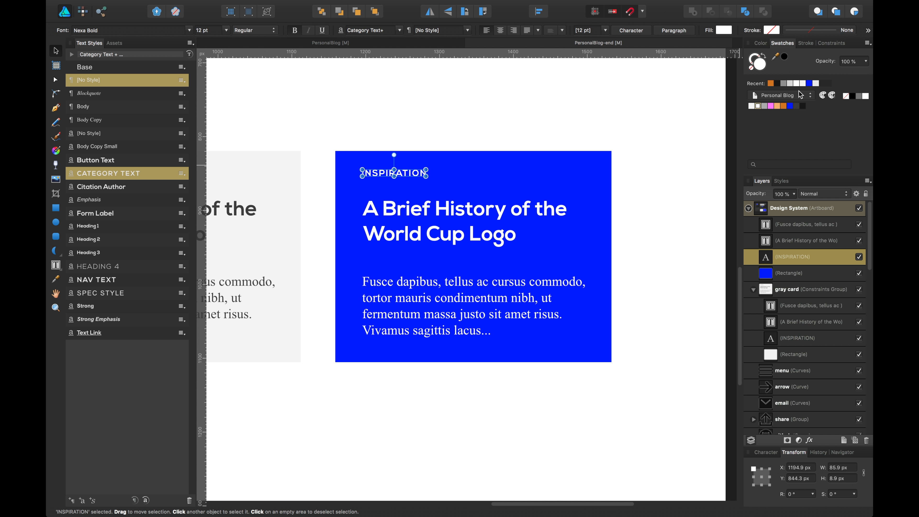
{"action": "left_click", "coordinate": [778, 106]}
{"action": "left_click", "coordinate": [783, 107]}
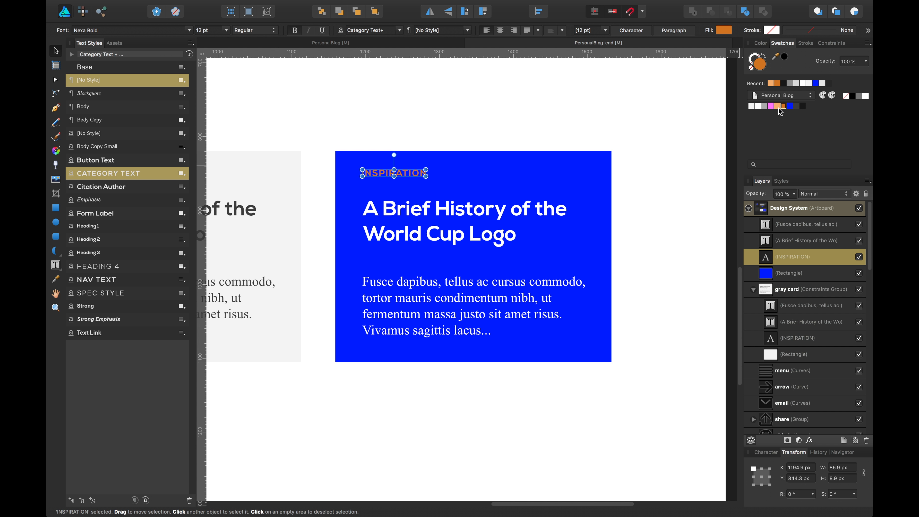
{"action": "left_click", "coordinate": [775, 108]}
{"action": "left_click", "coordinate": [796, 272]}
{"action": "left_click", "coordinate": [801, 229], "text": "shift"}
{"action": "key", "text": "super+g"}
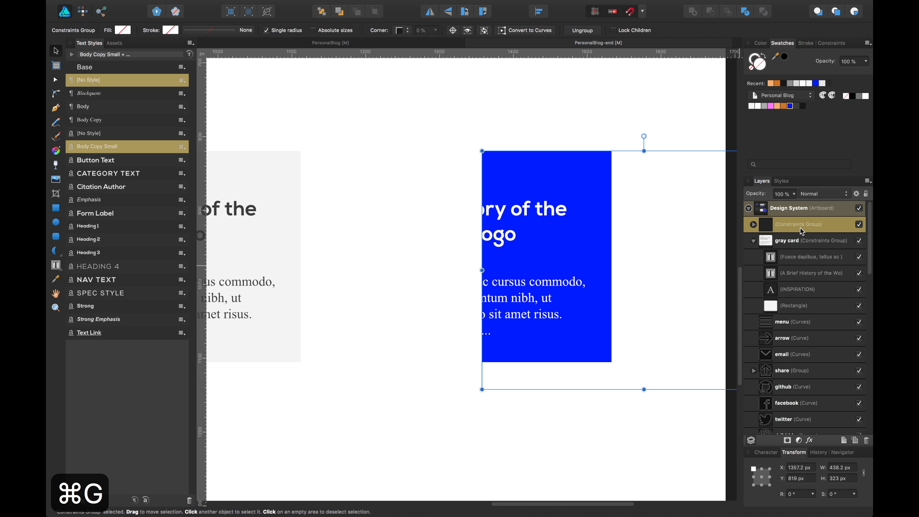
{"action": "left_click", "coordinate": [809, 243]}
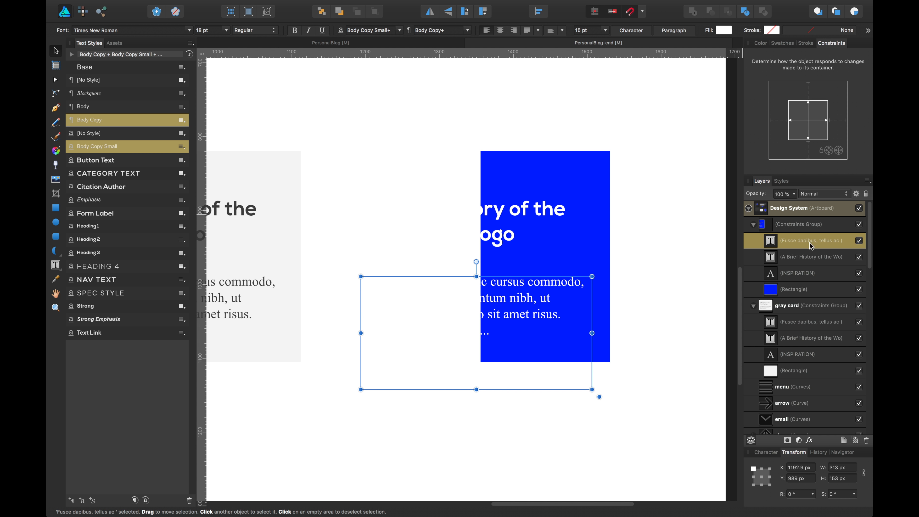
{"action": "left_click", "coordinate": [805, 255]}
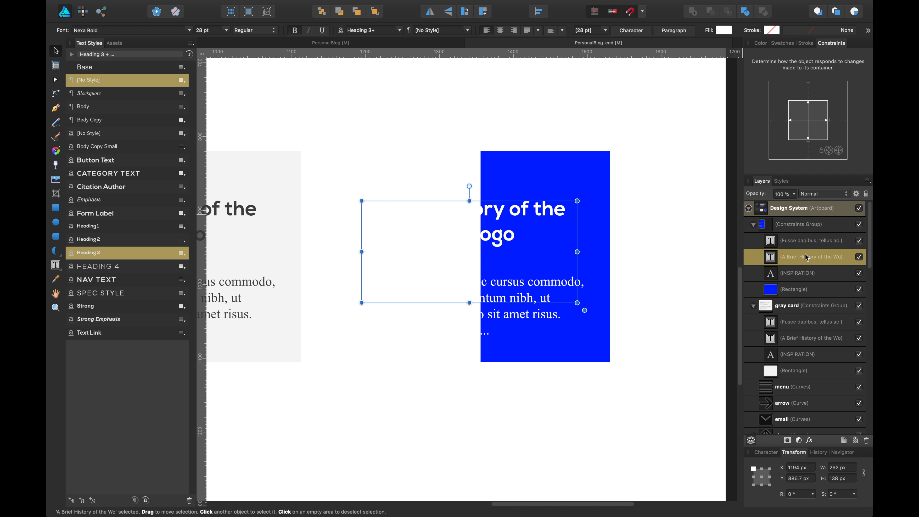
{"action": "left_click", "coordinate": [803, 273]}
{"action": "left_click", "coordinate": [802, 289]}
{"action": "right_click", "coordinate": [769, 225]}
{"action": "left_click", "coordinate": [794, 358]}
{"action": "left_click", "coordinate": [795, 274]}
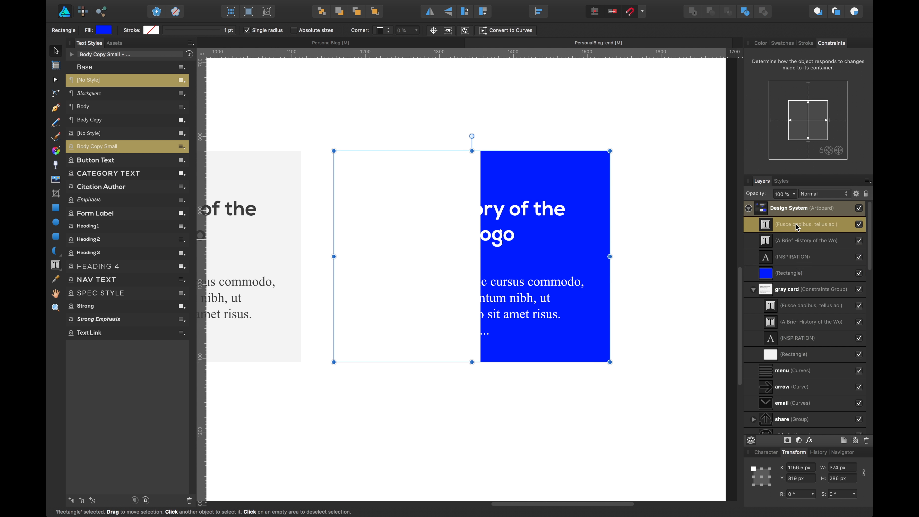
{"action": "left_click", "coordinate": [795, 225], "text": "shift"}
{"action": "key", "text": "a"}
{"action": "key", "text": "super+z"}
{"action": "key", "text": "super+z"}
{"action": "key", "text": "super+z"}
{"action": "key", "text": "super+z"}
{"action": "key", "text": "super+z"}
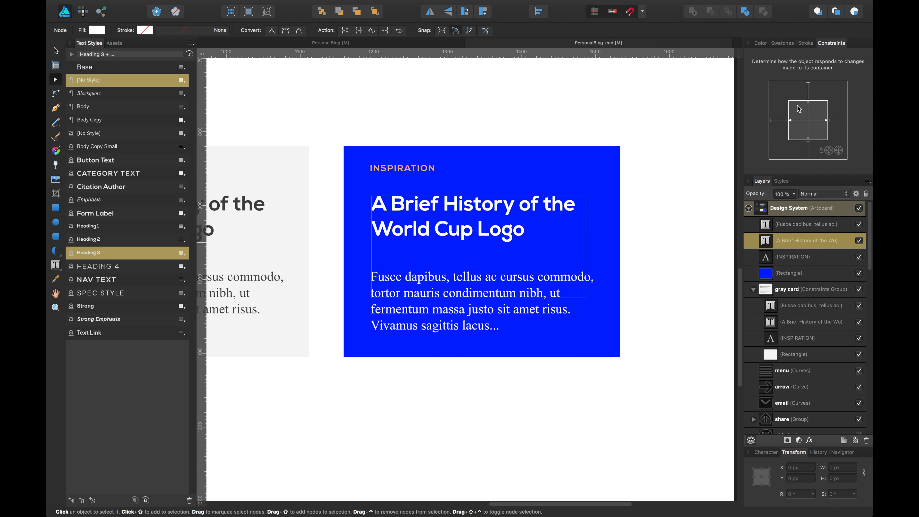
Combine the blue rectangle and its three texts into a constraints group and expand it to show its contents.
{"action": "left_click", "coordinate": [807, 224]}
{"action": "left_click", "coordinate": [799, 273], "text": "shift"}
{"action": "key", "text": "super+g"}
{"action": "key", "text": "v"}
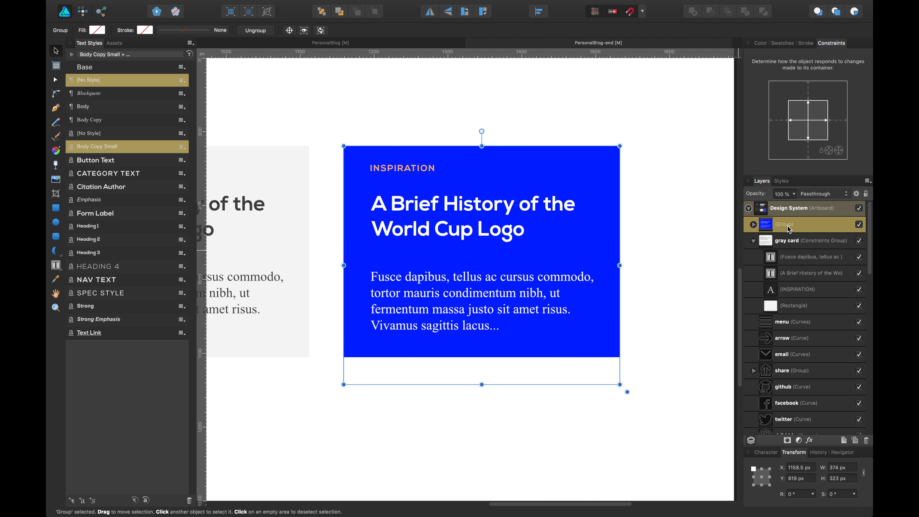
{"action": "left_click", "coordinate": [753, 225]}
Set the blue card's paragraph and title frames to be anchored at the top and left without vertical stretching.
{"action": "left_click", "coordinate": [801, 241]}
{"action": "left_click", "coordinate": [803, 121]}
{"action": "left_click", "coordinate": [808, 127]}
{"action": "left_click", "coordinate": [528, 204]}
{"action": "left_click", "coordinate": [807, 112]}
{"action": "left_click", "coordinate": [779, 119]}
Anchor the blue card's INSPIRATION label to the top and left edges and turn off its vertical stretching.
{"action": "left_click", "coordinate": [402, 168]}
{"action": "left_click", "coordinate": [779, 120]}
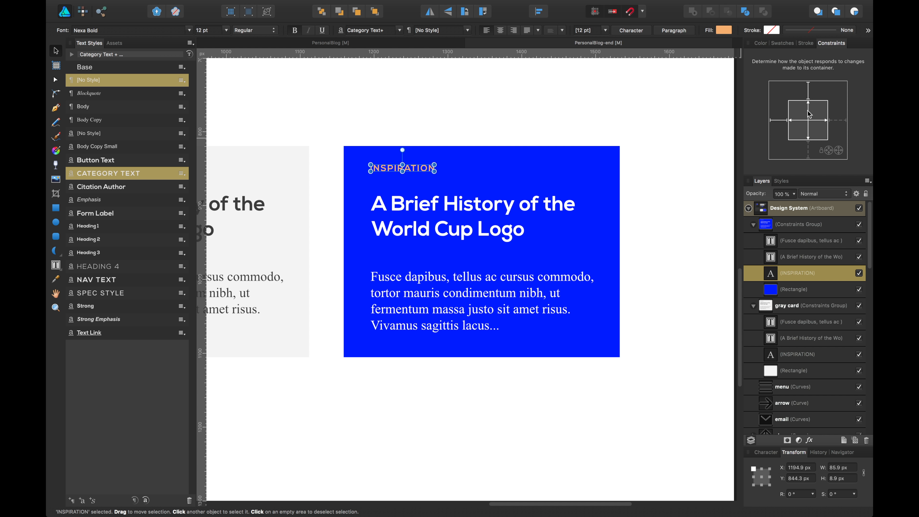
{"action": "left_click", "coordinate": [808, 118]}
Narrow the blue card slightly from its right edge and save the document.
{"action": "left_click", "coordinate": [614, 247]}
{"action": "key", "text": "super+minus"}
{"action": "mouse_move", "coordinate": [571, 270]}
{"action": "left_mouse_down"}
{"action": "mouse_move", "coordinate": [579, 269]}
{"action": "mouse_move", "coordinate": [569, 269]}
{"action": "left_mouse_up"}
{"action": "left_click", "coordinate": [522, 378]}
{"action": "scroll", "coordinate": [522, 377], "scroll_direction": "left", "scroll_amount": 5}
{"action": "key", "text": "super+s"}
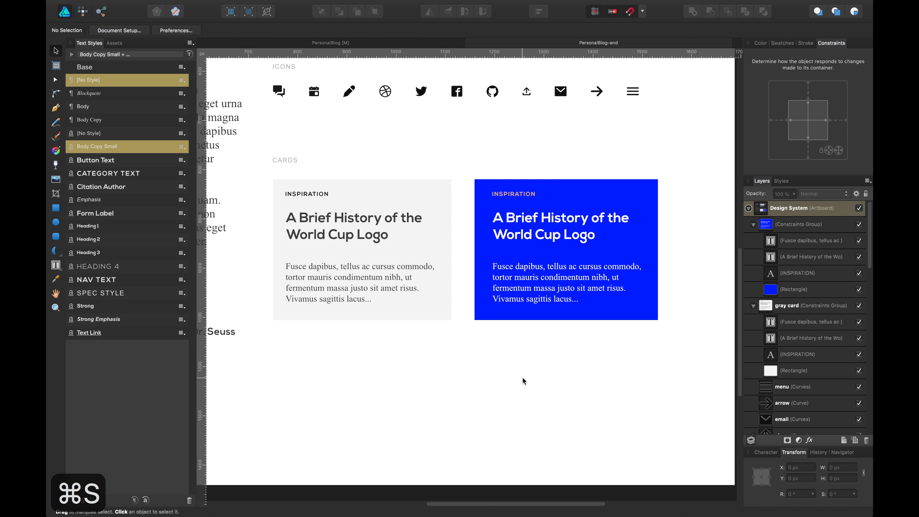
Compare the whole Design System artboard with the version in the PersonalBlog document.
{"action": "key", "text": "super+minus"}
{"action": "key", "text": "super+minus"}
{"action": "scroll", "coordinate": [471, 362], "scroll_direction": "up", "scroll_amount": 5}
{"action": "scroll", "coordinate": [470, 362], "scroll_direction": "left", "scroll_amount": 4}
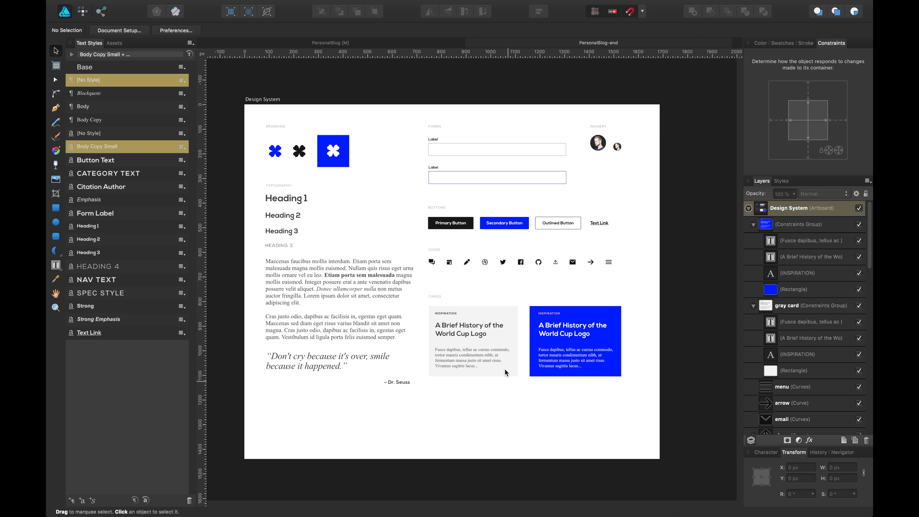
{"action": "left_click", "coordinate": [330, 43]}
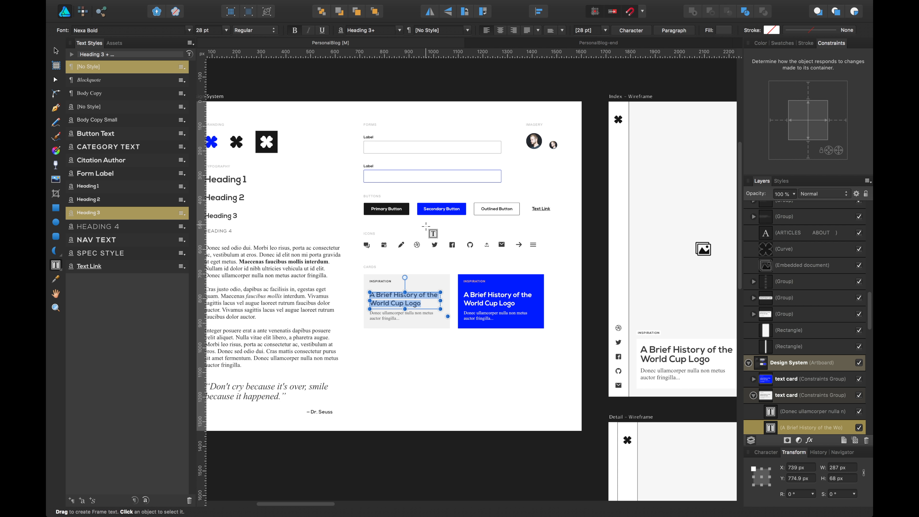
{"action": "left_click", "coordinate": [56, 51]}
{"action": "left_click", "coordinate": [646, 46]}
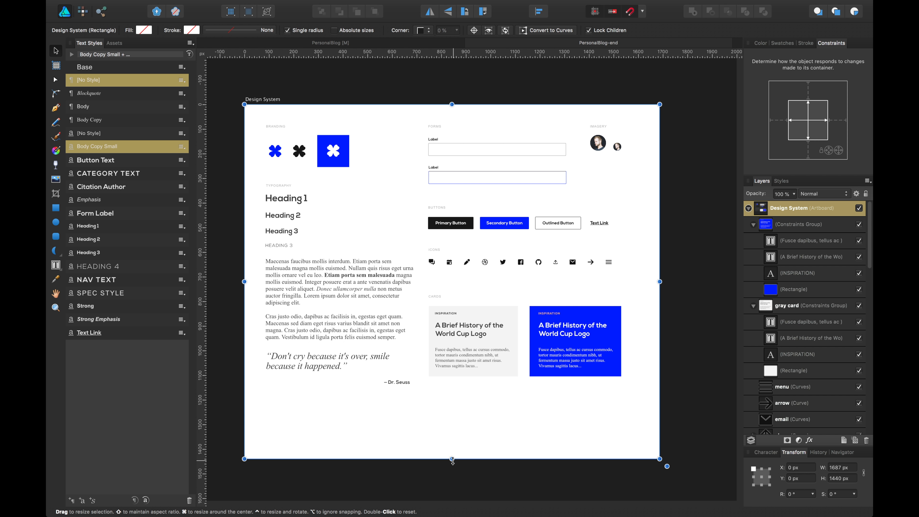
Shorten the Design System artboard from its lower edge to about 1269 px high and save the document.
{"action": "left_click_drag", "start_coordinate": [452, 448], "coordinate": [451, 417]}
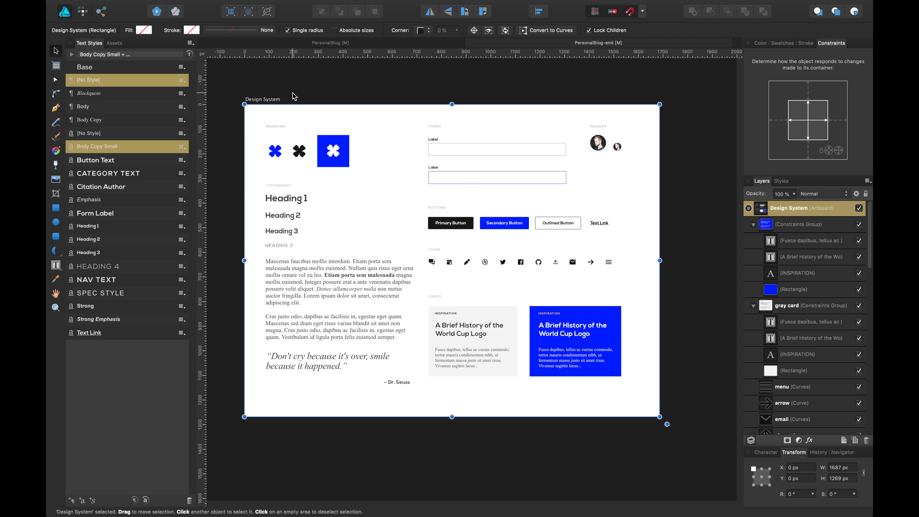
{"action": "left_click", "coordinate": [368, 74]}
{"action": "key", "text": "super+s"}
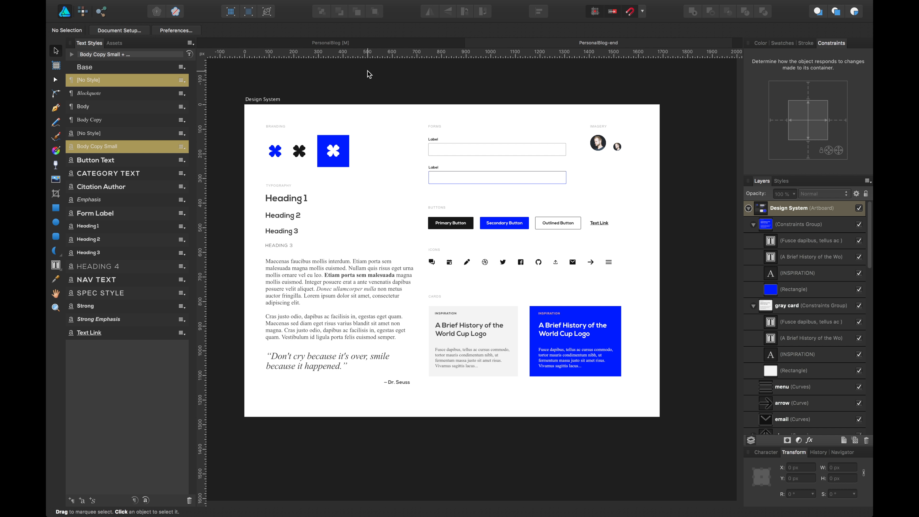
{"action": "left_click", "coordinate": [274, 319]}
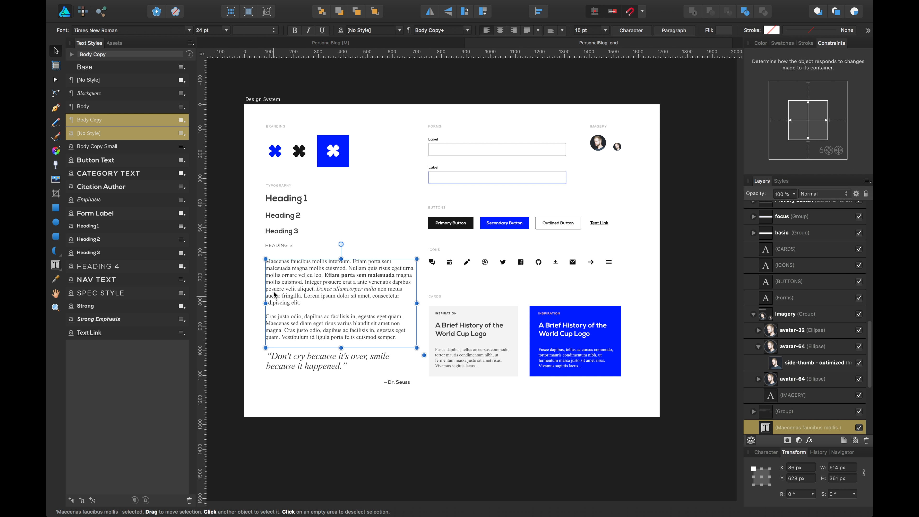
{"action": "left_click", "coordinate": [280, 215]}
{"action": "left_click", "coordinate": [297, 174]}
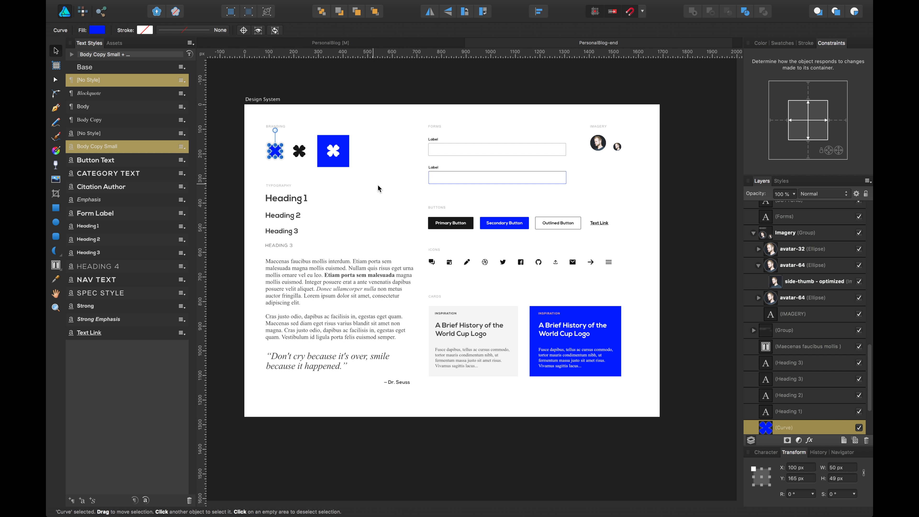